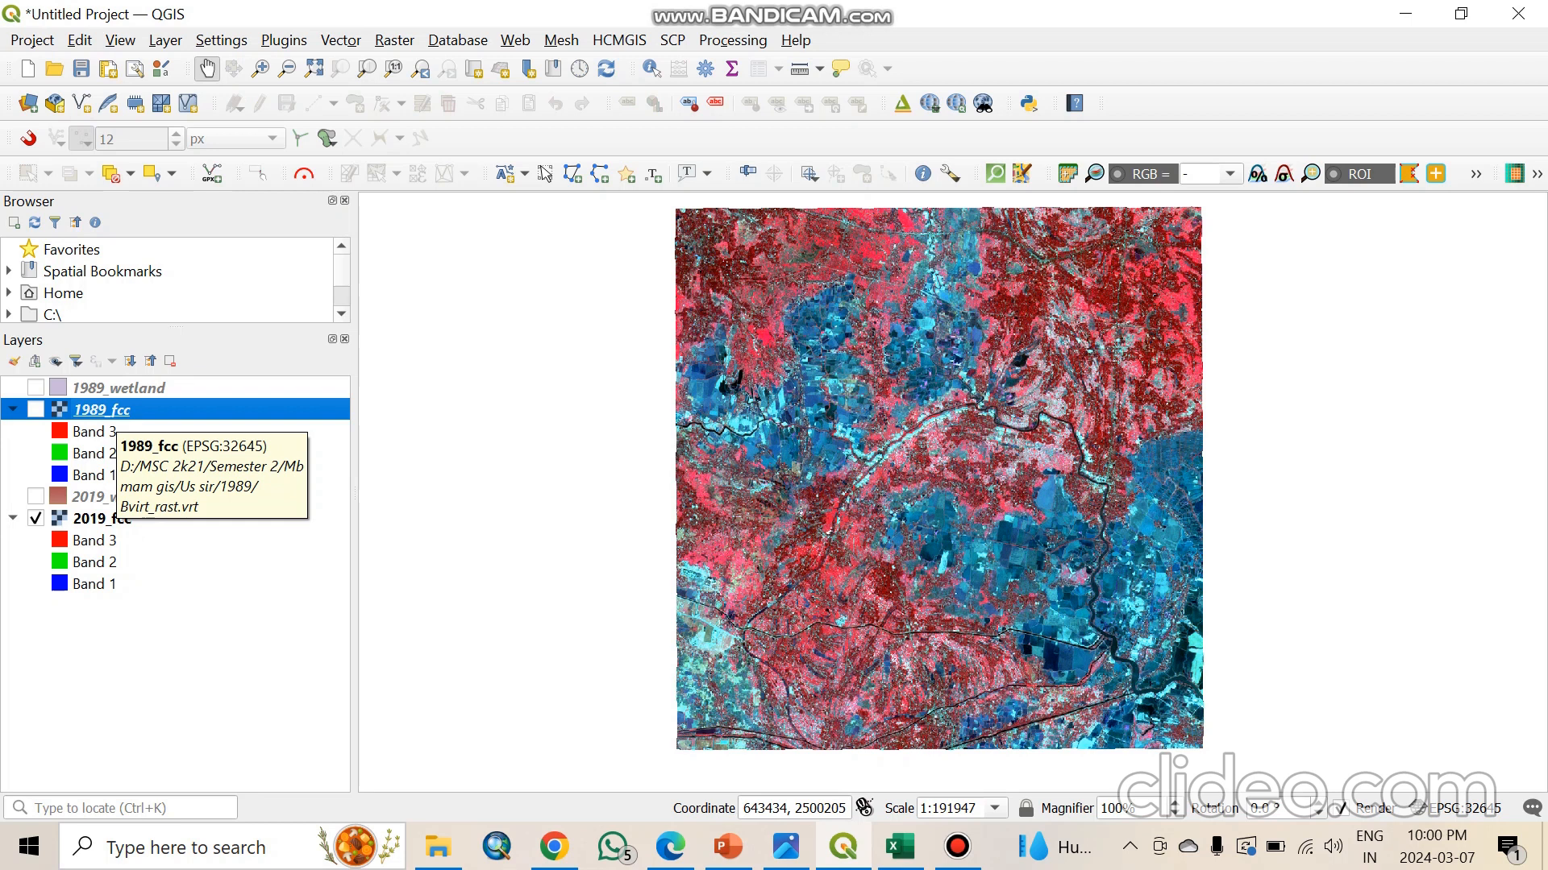
Step: Compare the 1989_fcc image with the 2019_fcc image beneath it by switching the 1989_fcc layer's visibility
key("space")
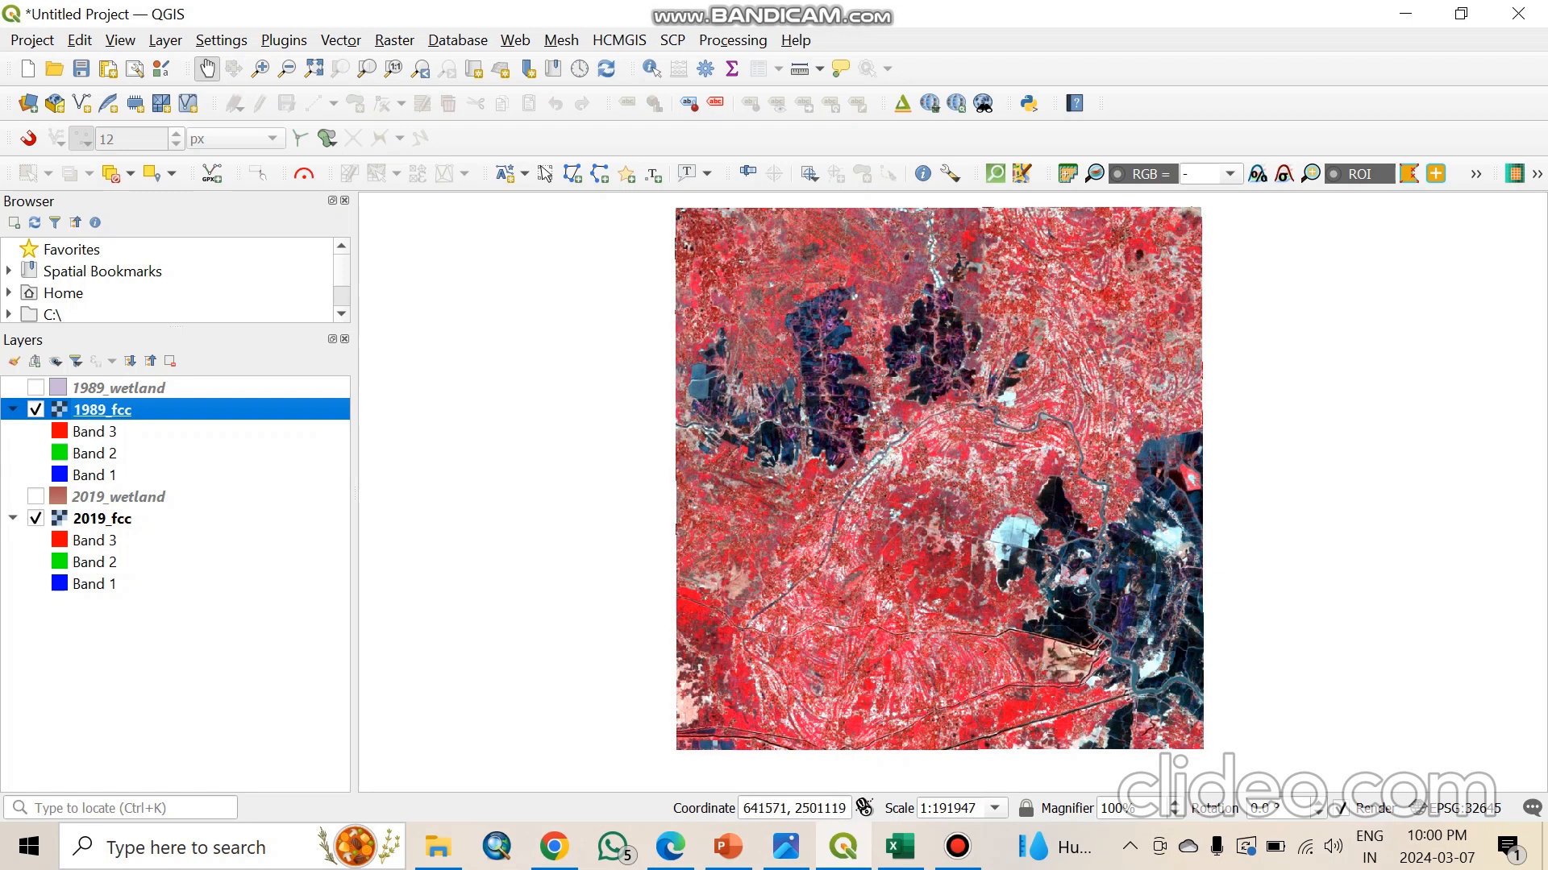
key("space")
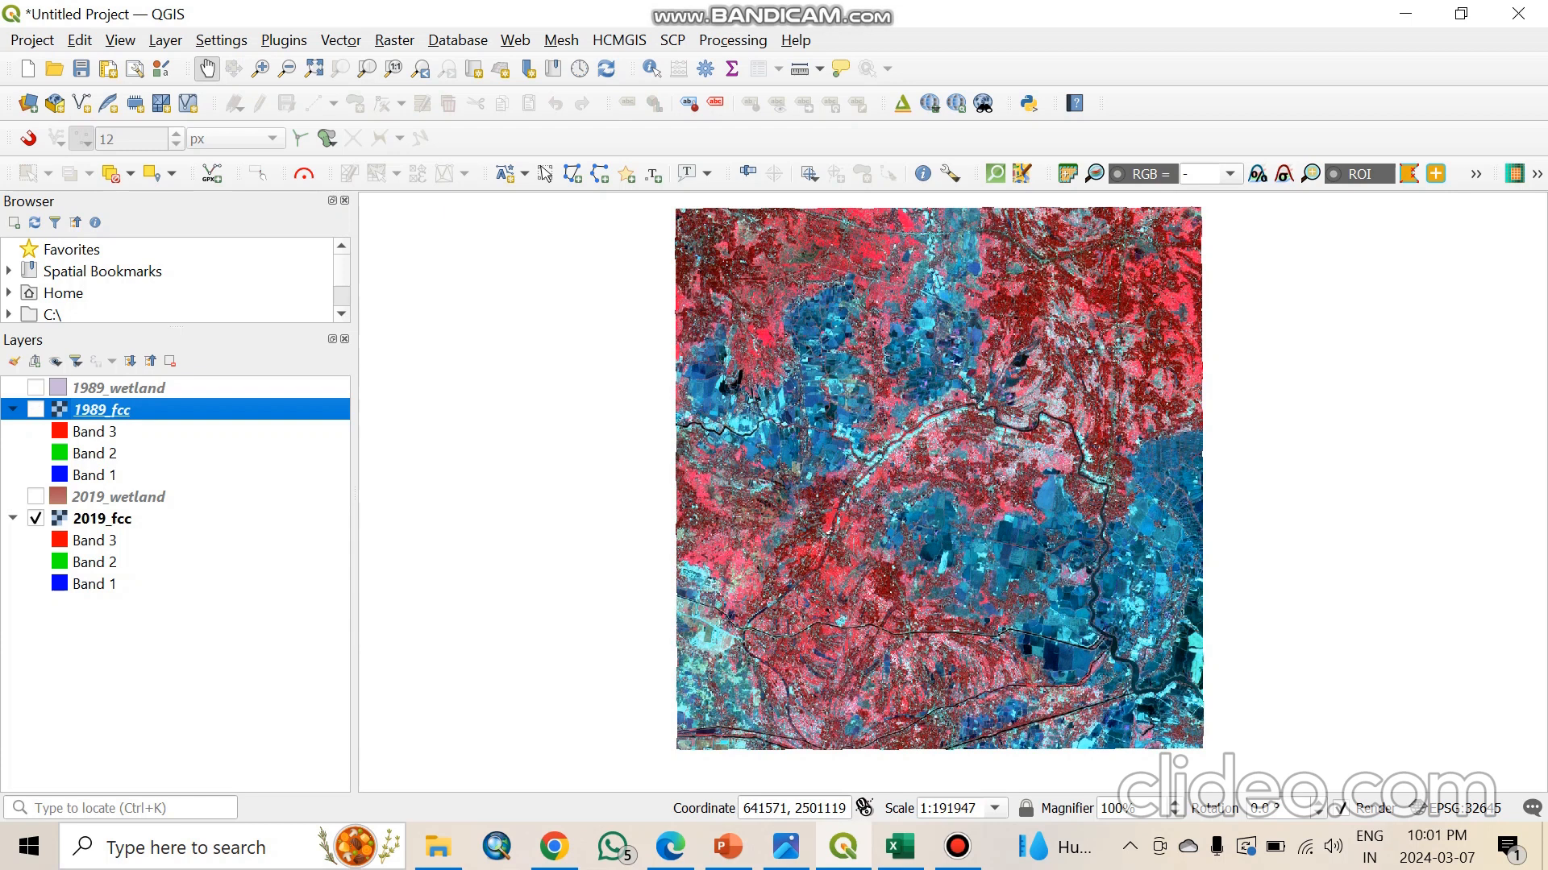
key("space")
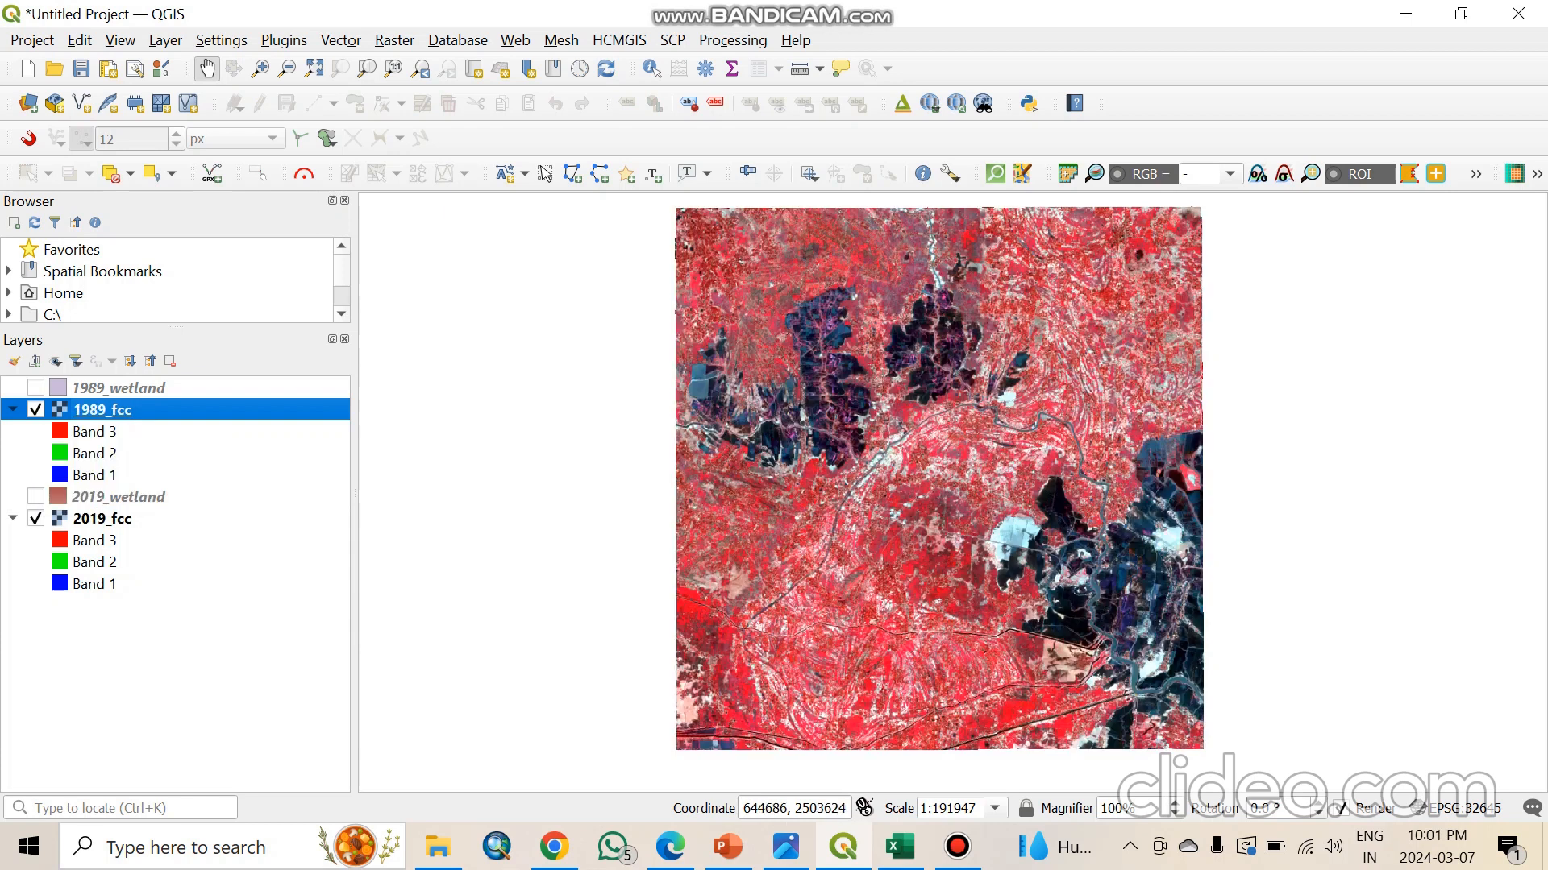
scroll(842, 346, "up", 1)
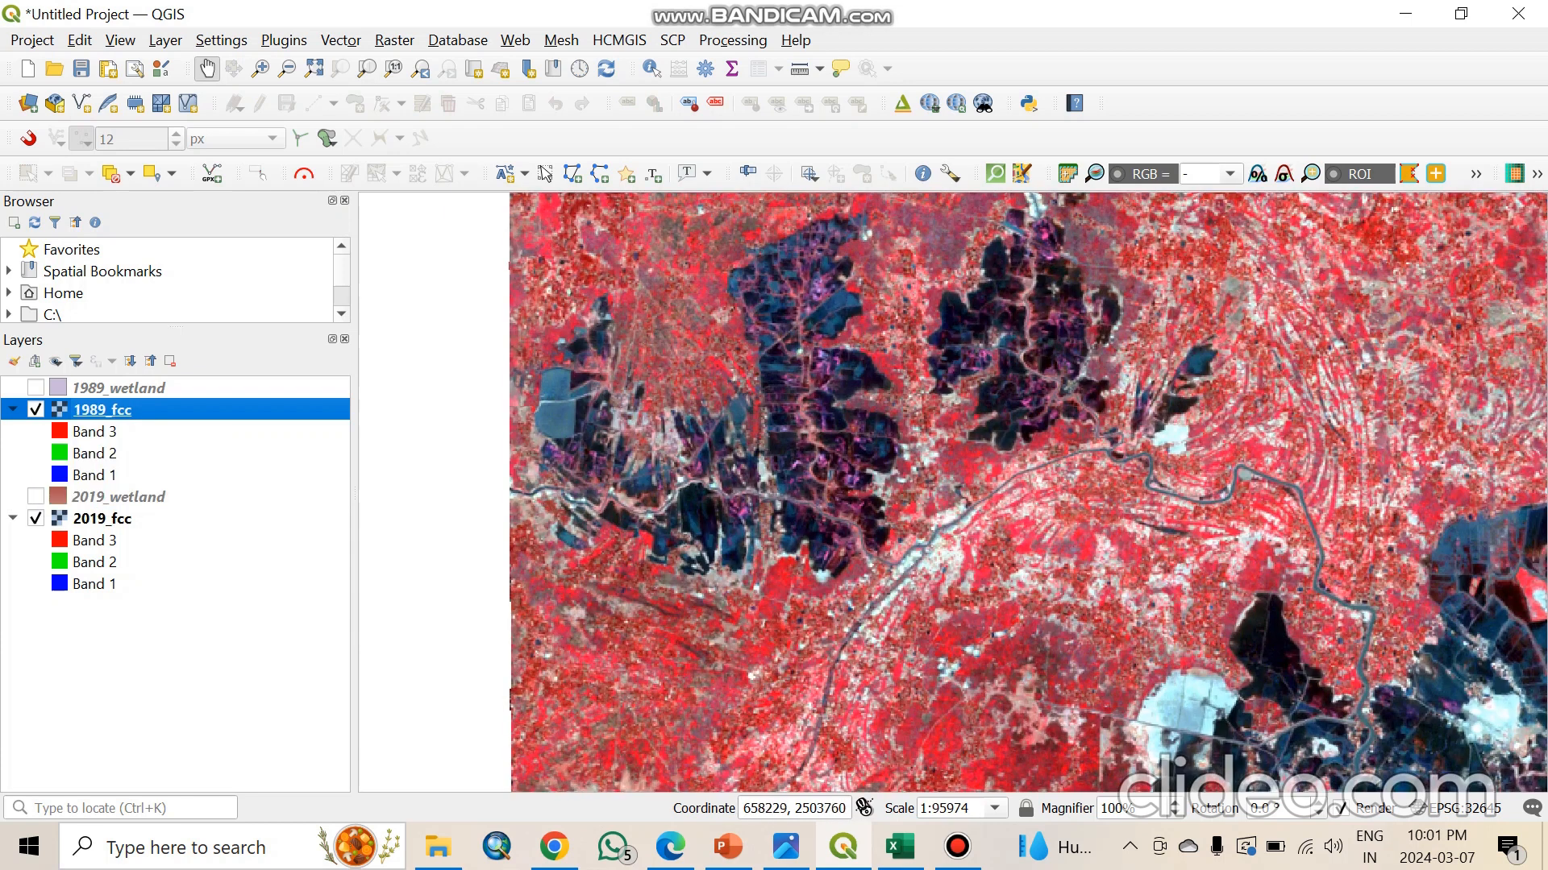
scroll(741, 435, "down", 1)
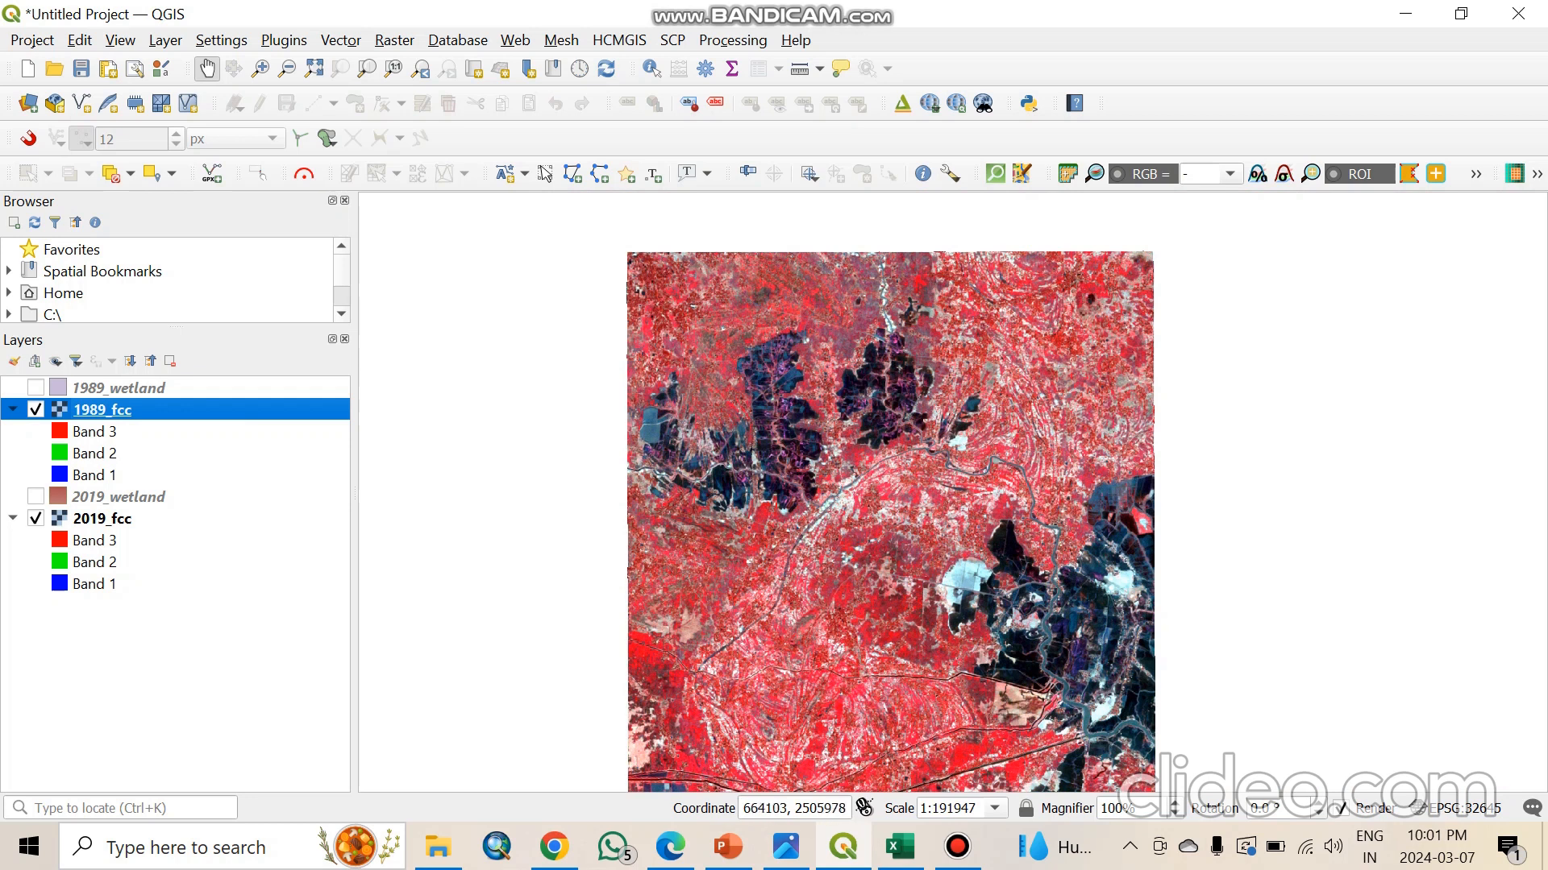
Step: Switch both FCC layers off and back on, and hide 1989_fcc to view the 2019_fcc image alone
left_click(36, 518)
left_click(35, 410)
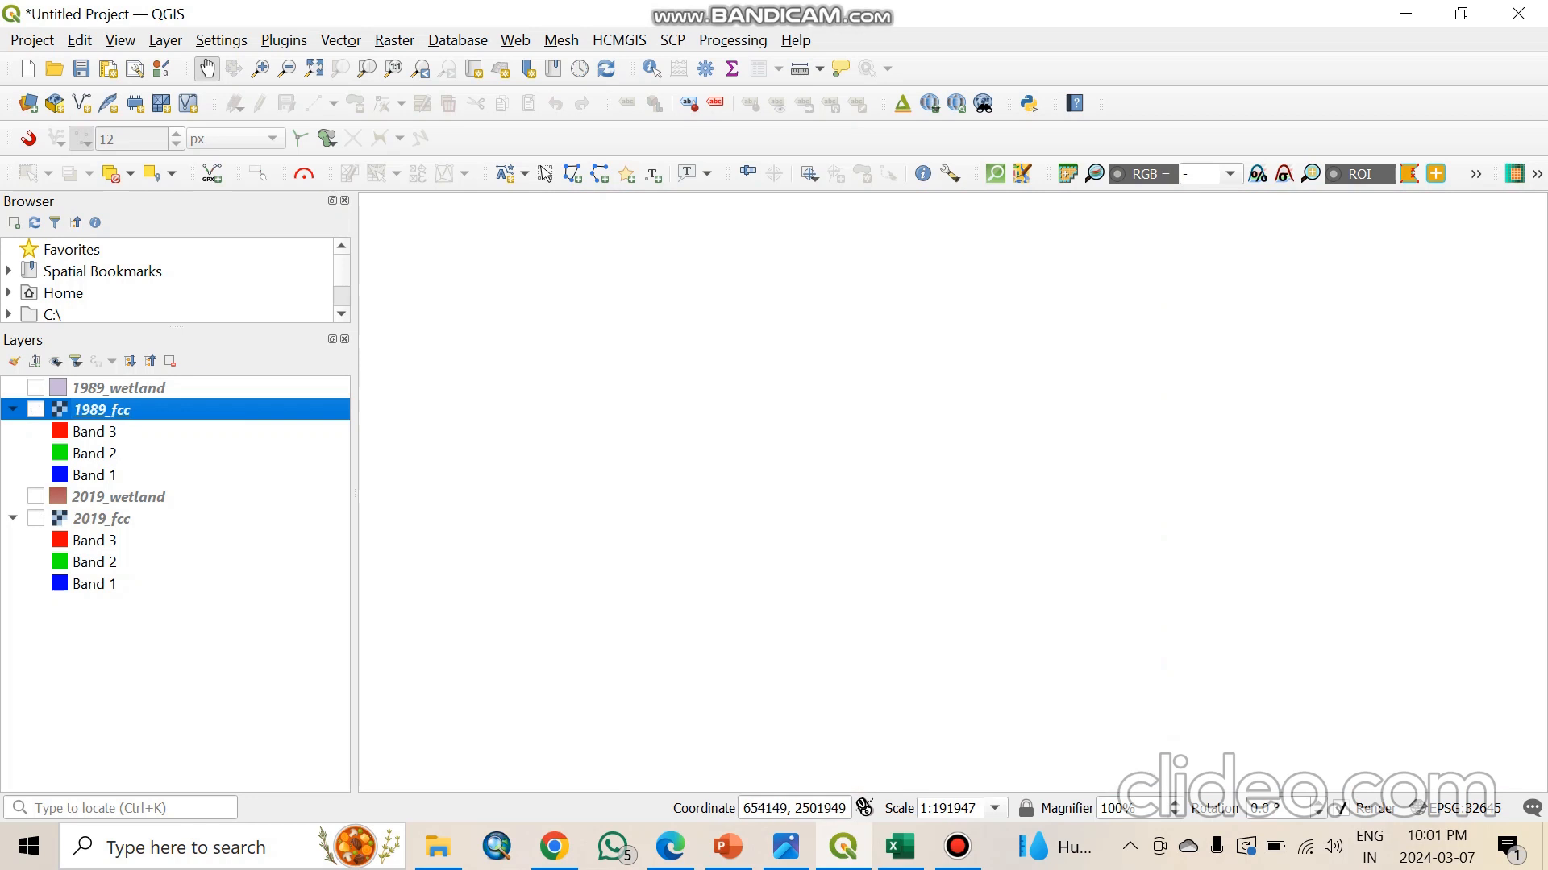
left_click(35, 409)
left_click(35, 518)
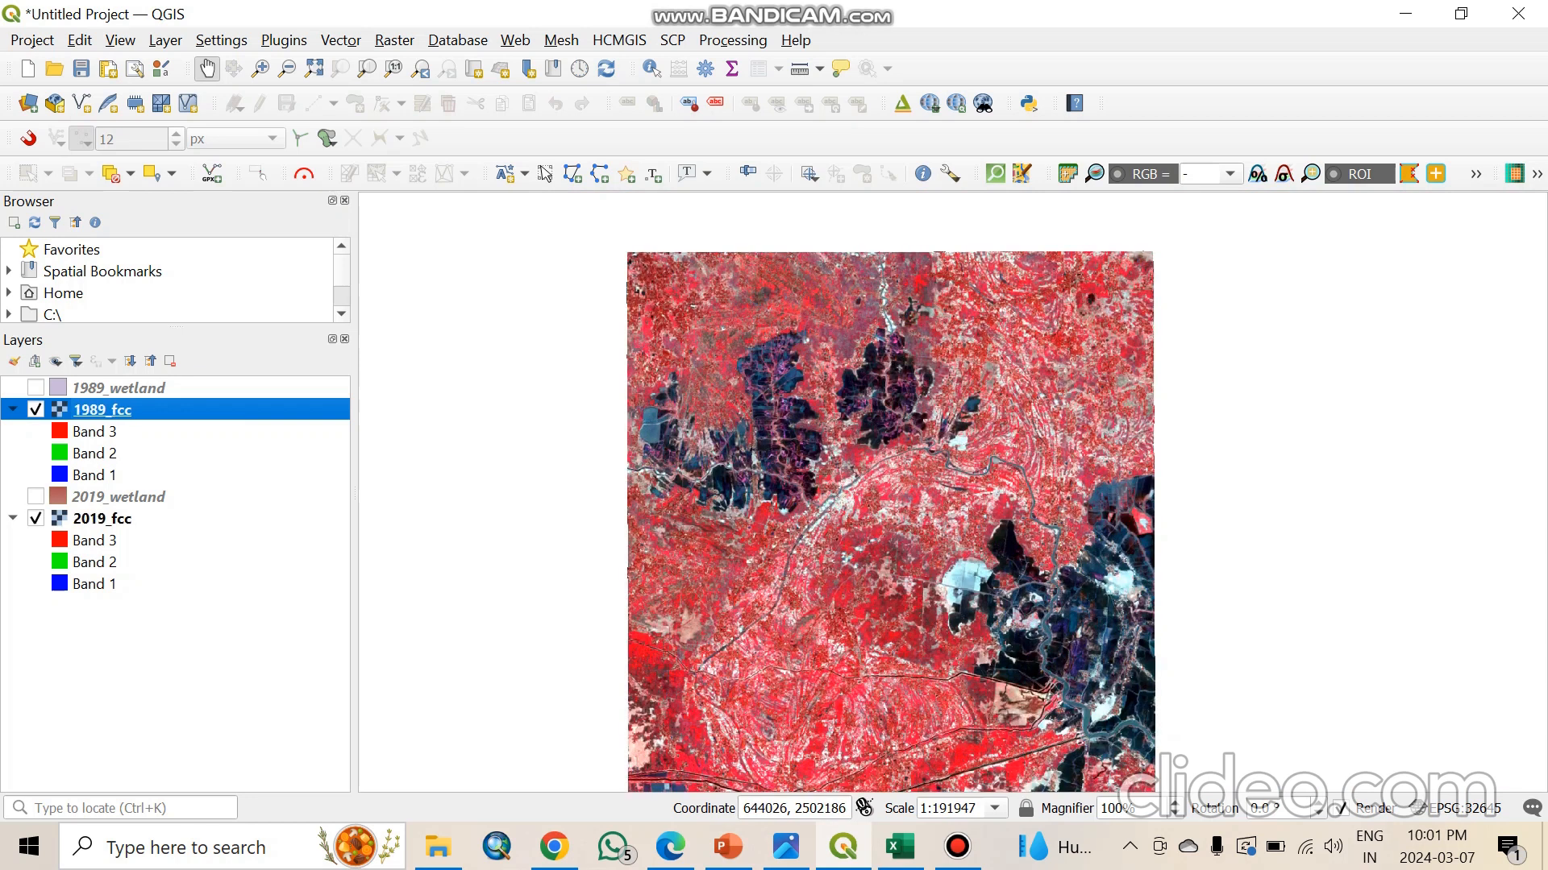
left_click(35, 410)
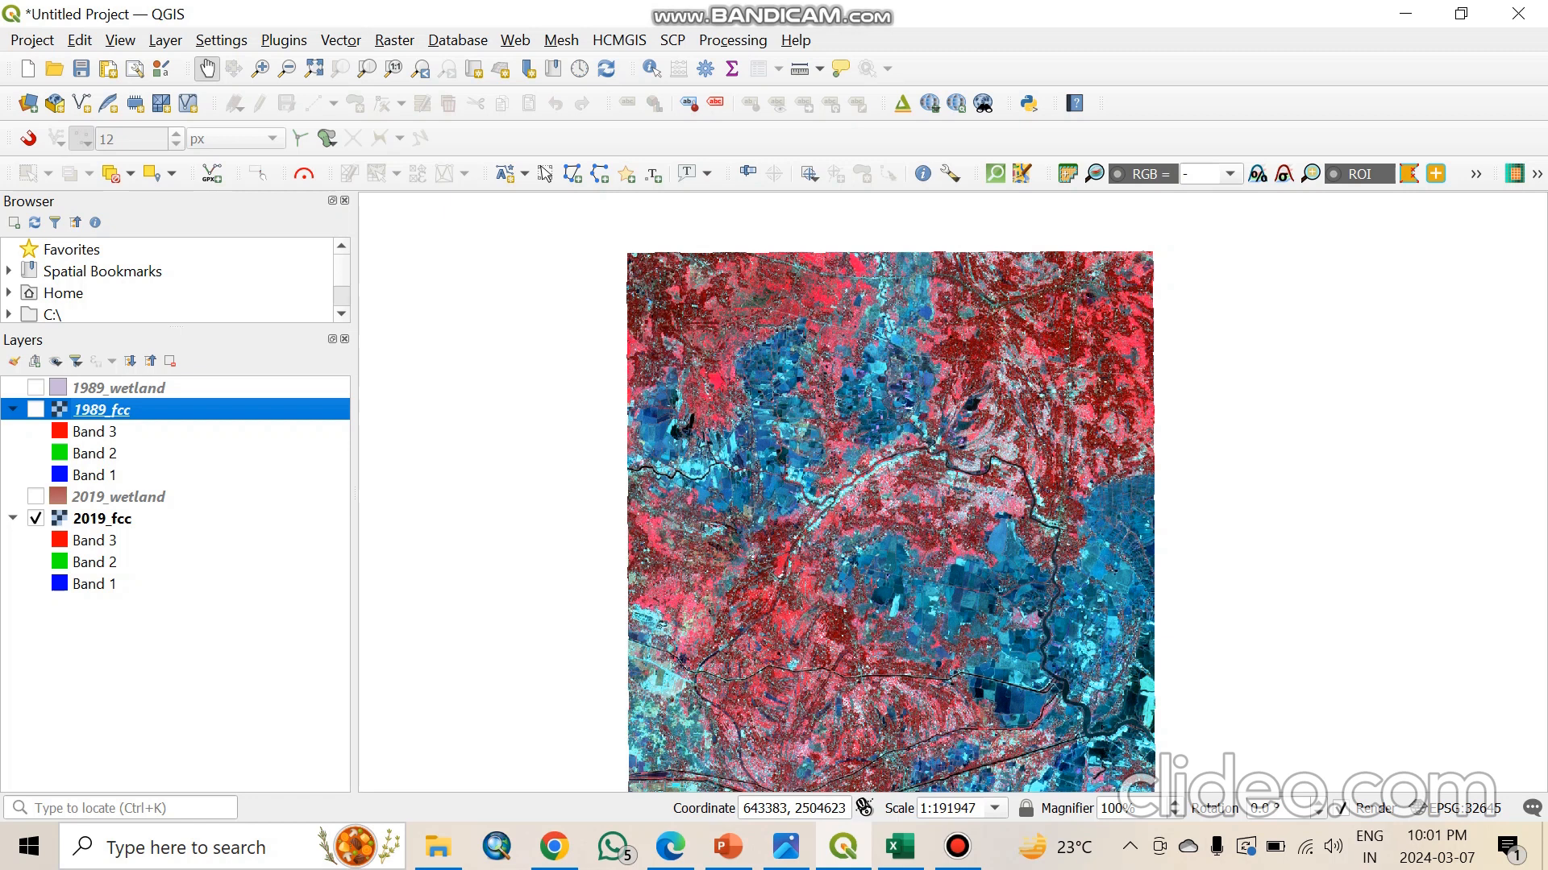
left_click_drag(772, 509, 793, 475)
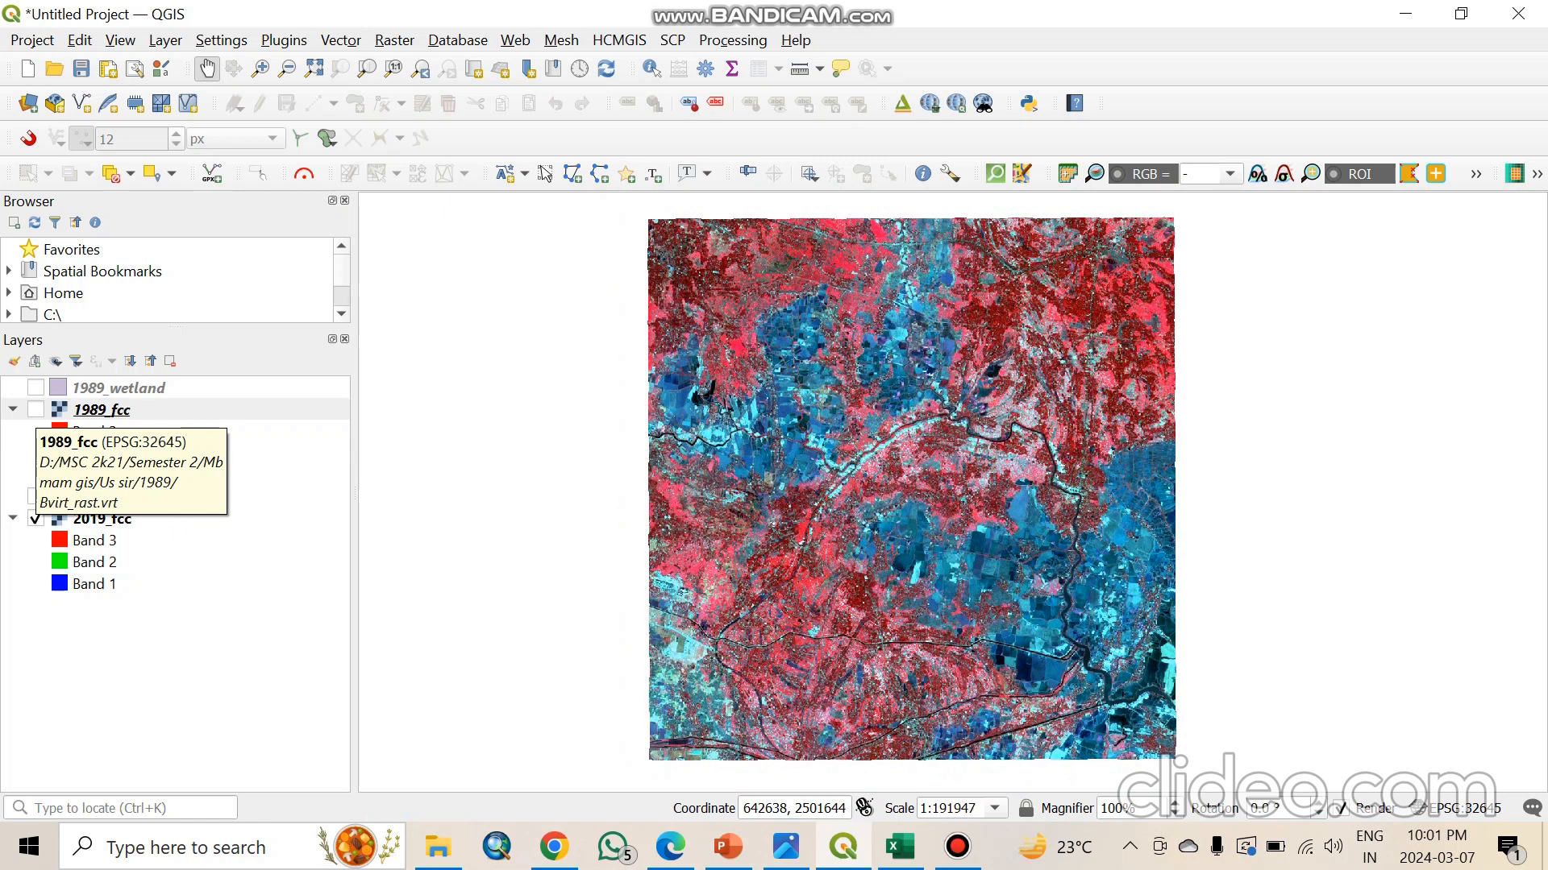
Step: Show the 1989_fcc image with the 1989_wetland layer overlaid and examine the wetland polygons
left_click(36, 410)
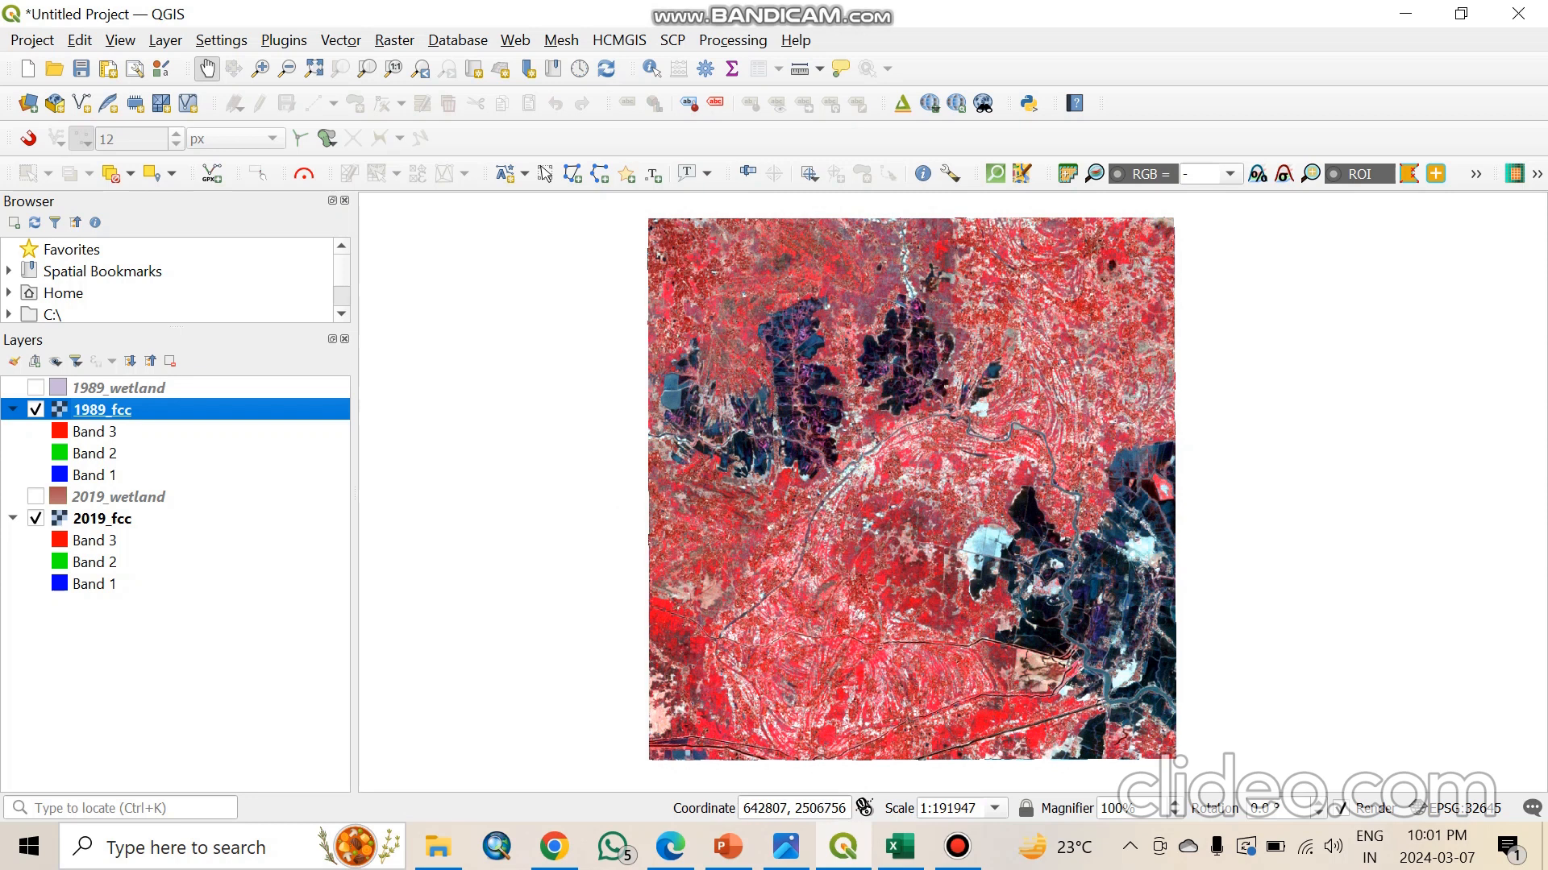
left_click(35, 388)
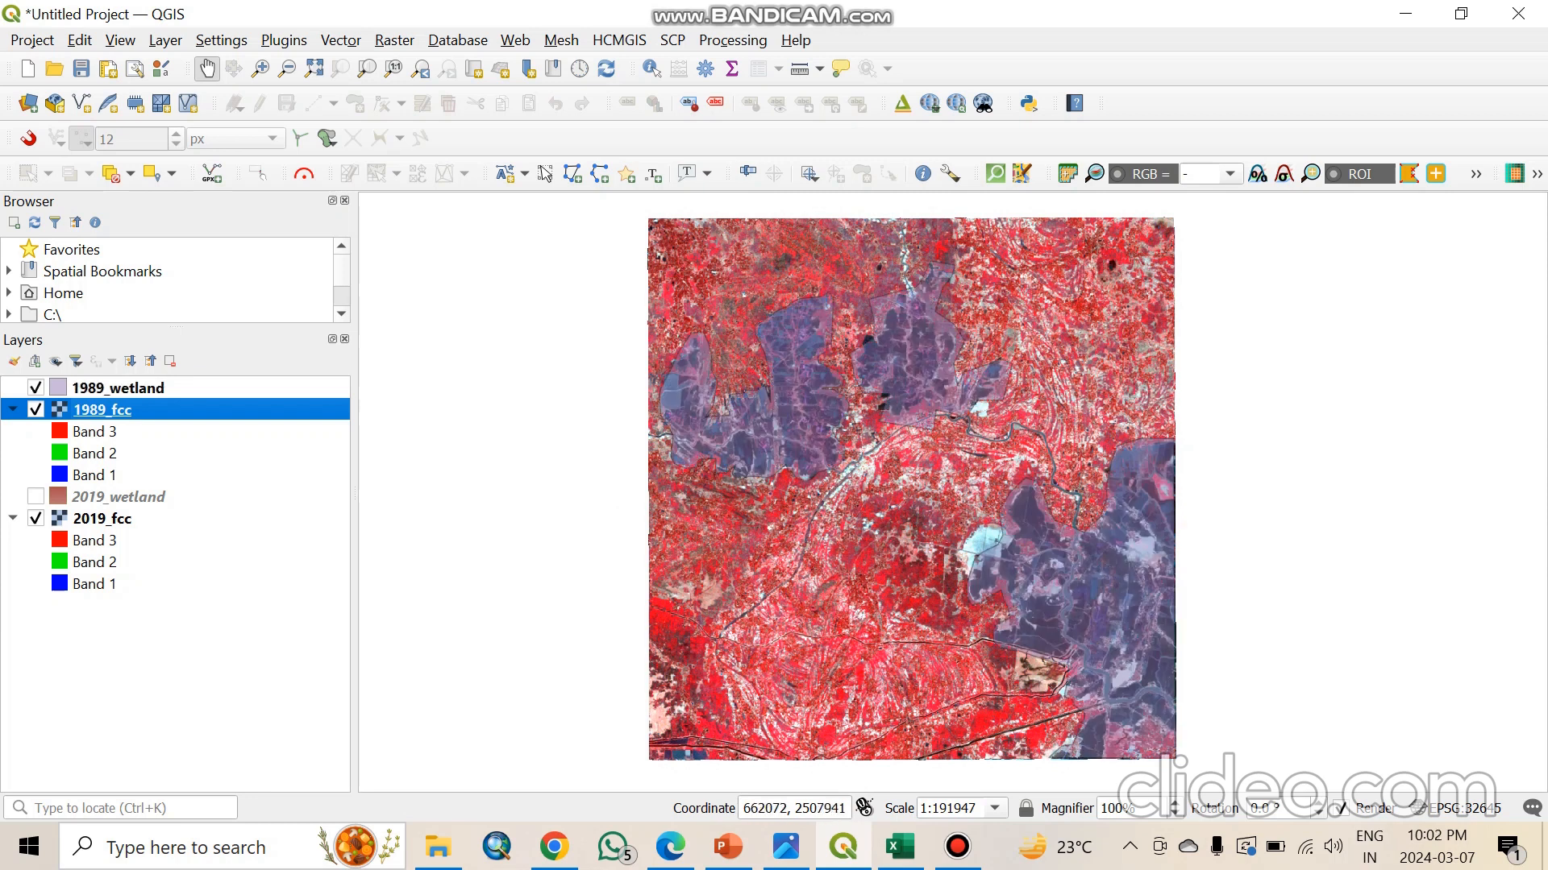
scroll(828, 314, "up", 1)
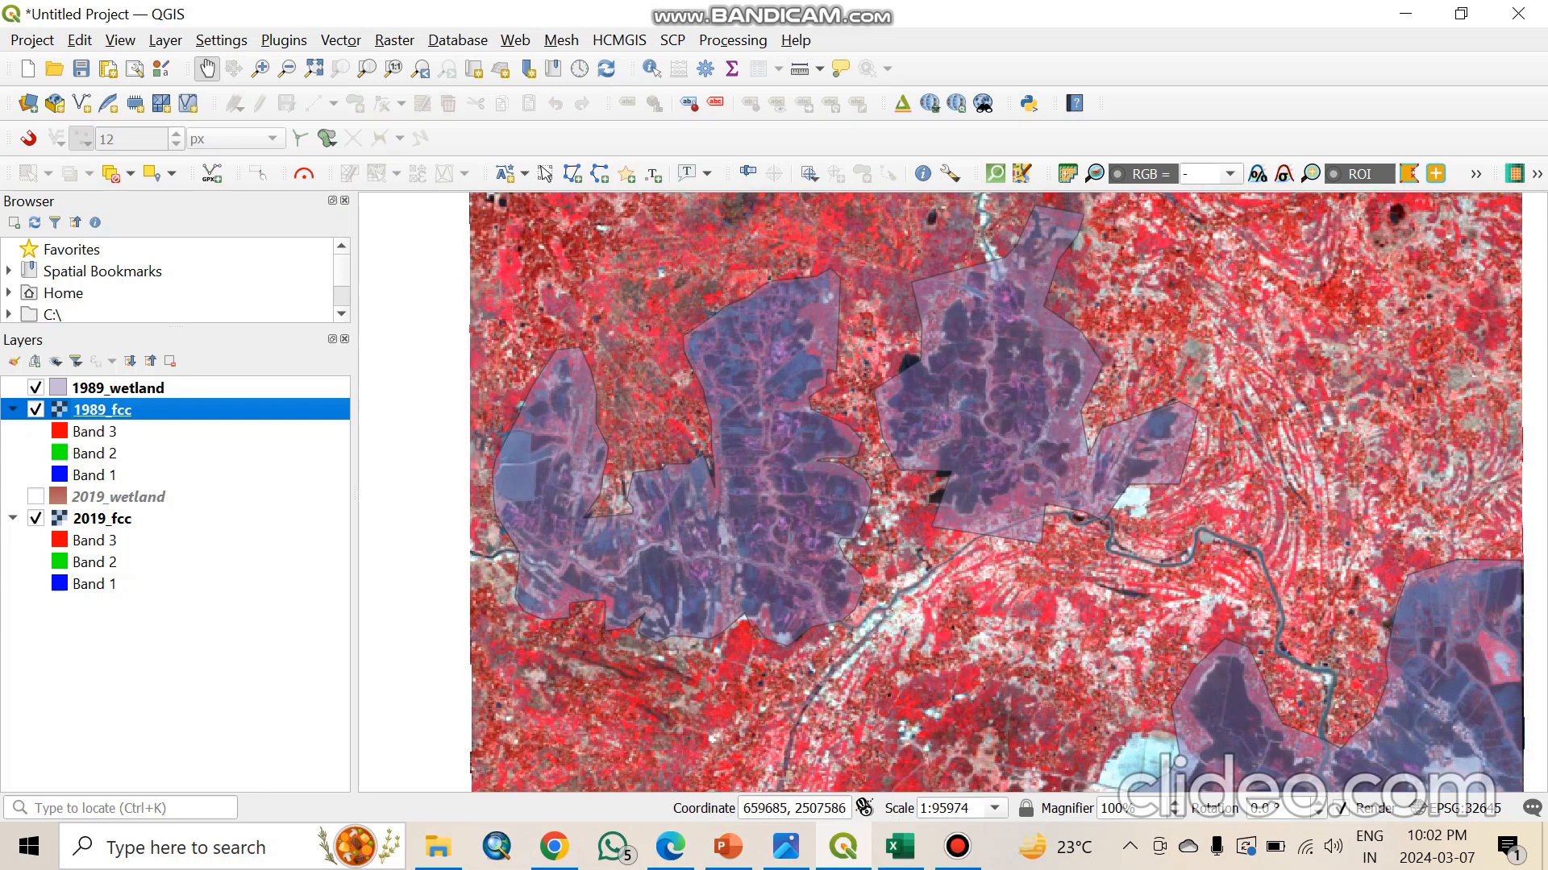
left_click(117, 389)
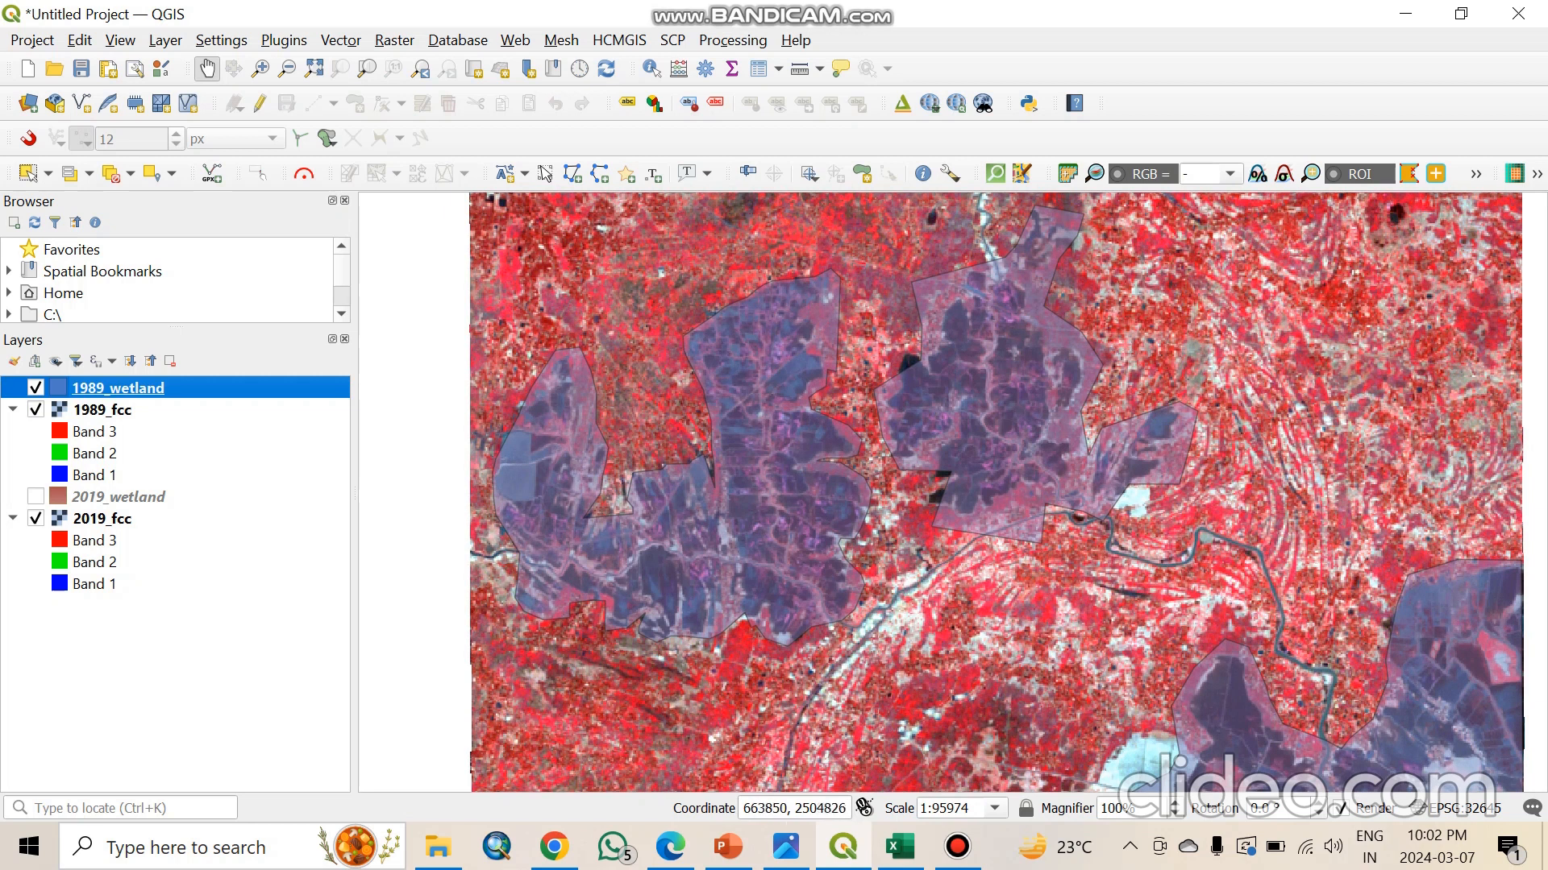
scroll(913, 469, "down", 1)
left_click_drag(913, 572, 889, 485)
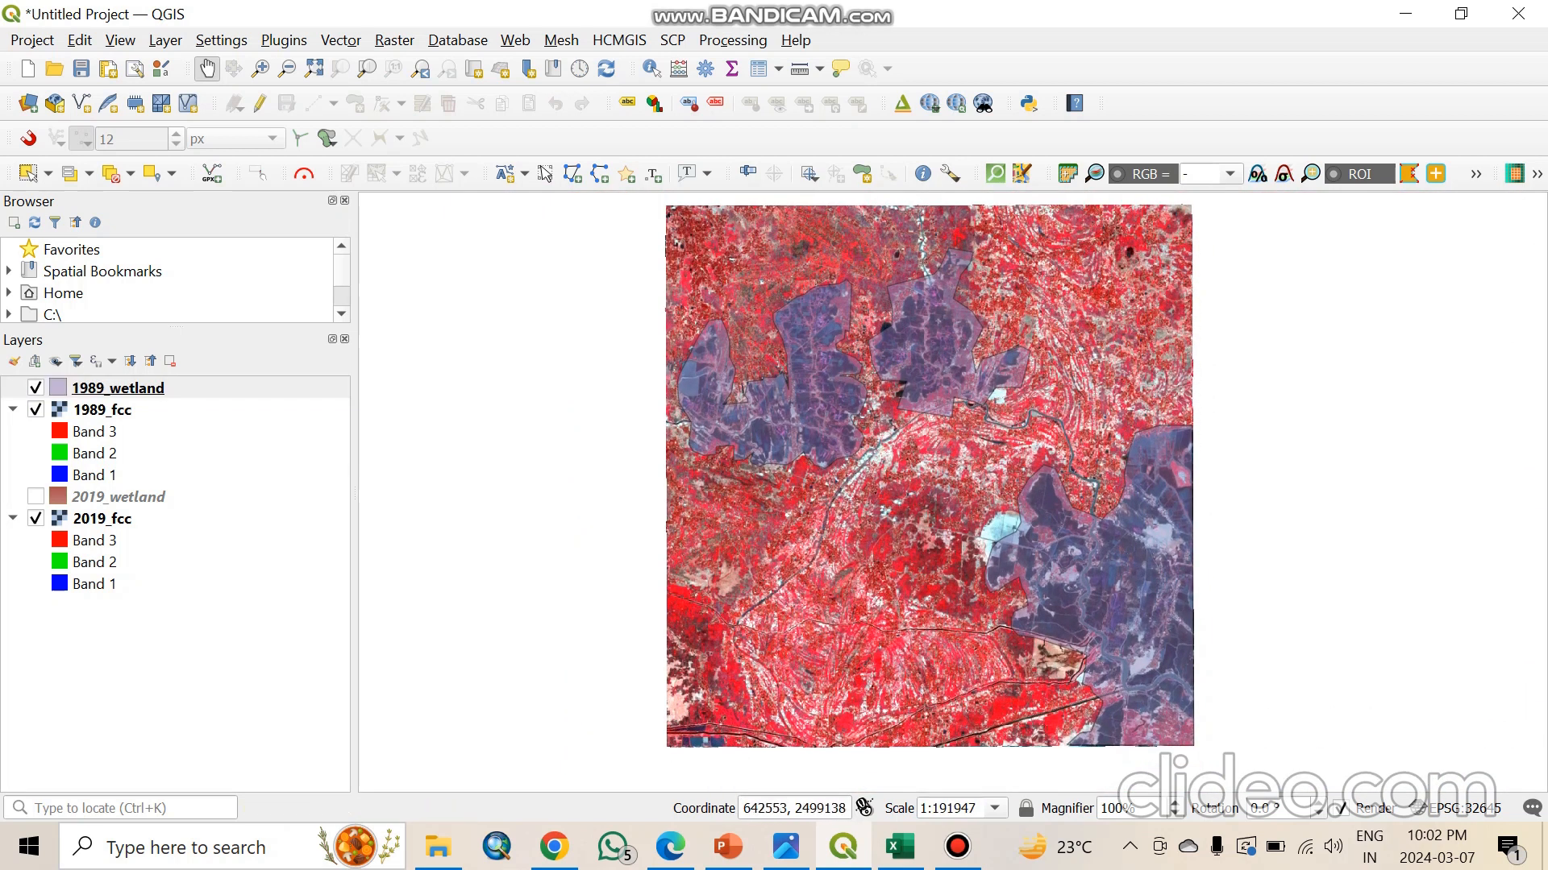
Step: Show the 2019_wetland layer over the 2019_fcc image, hiding the 1989_wetland and 1989_fcc layers
left_click(35, 497)
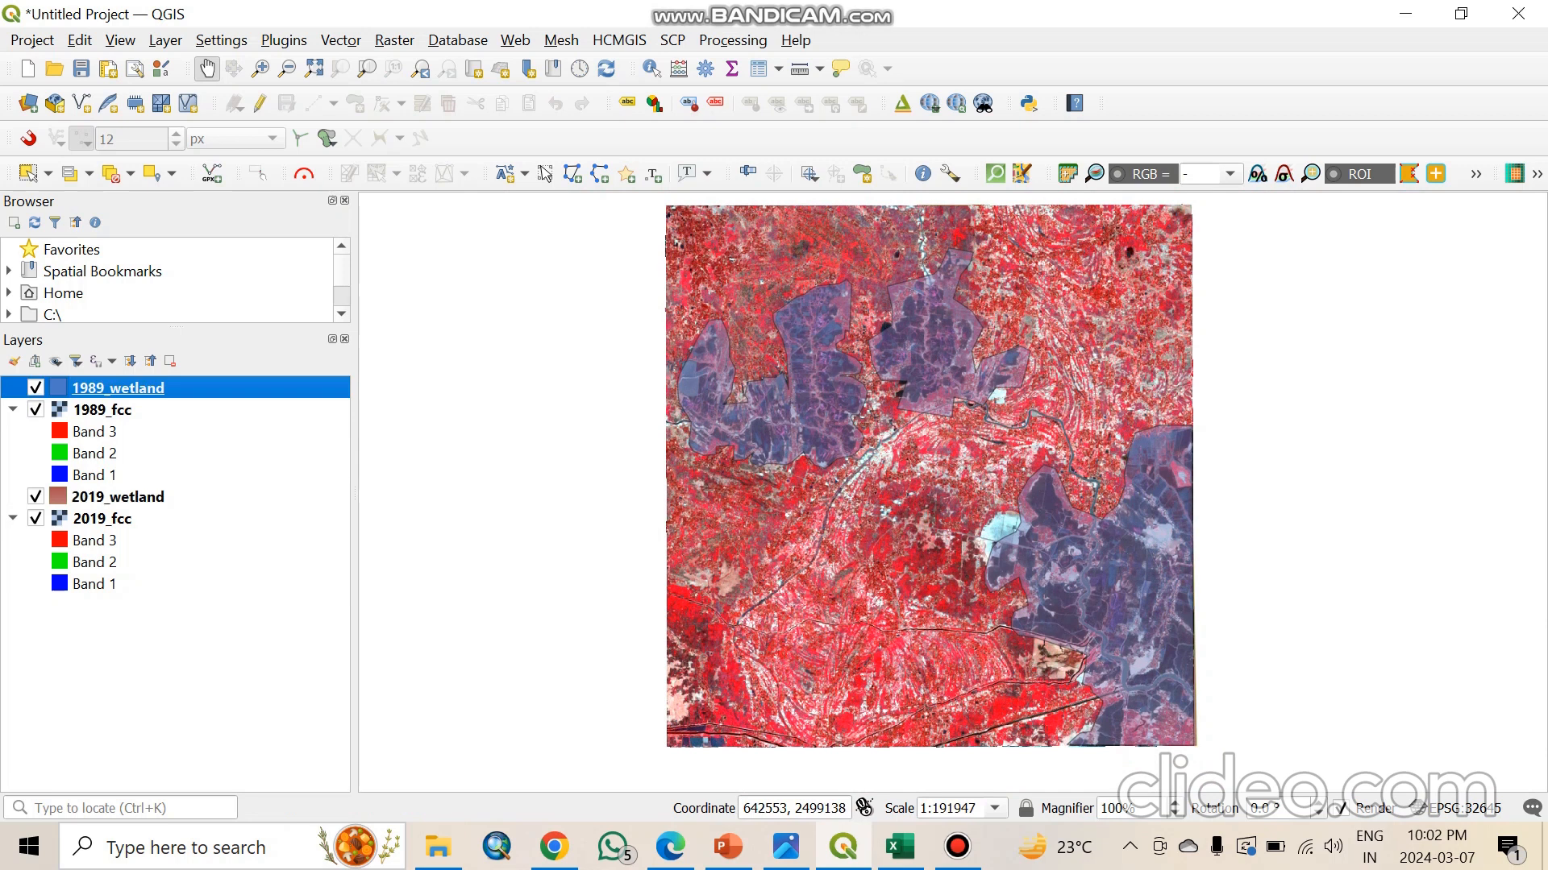
left_click(35, 388)
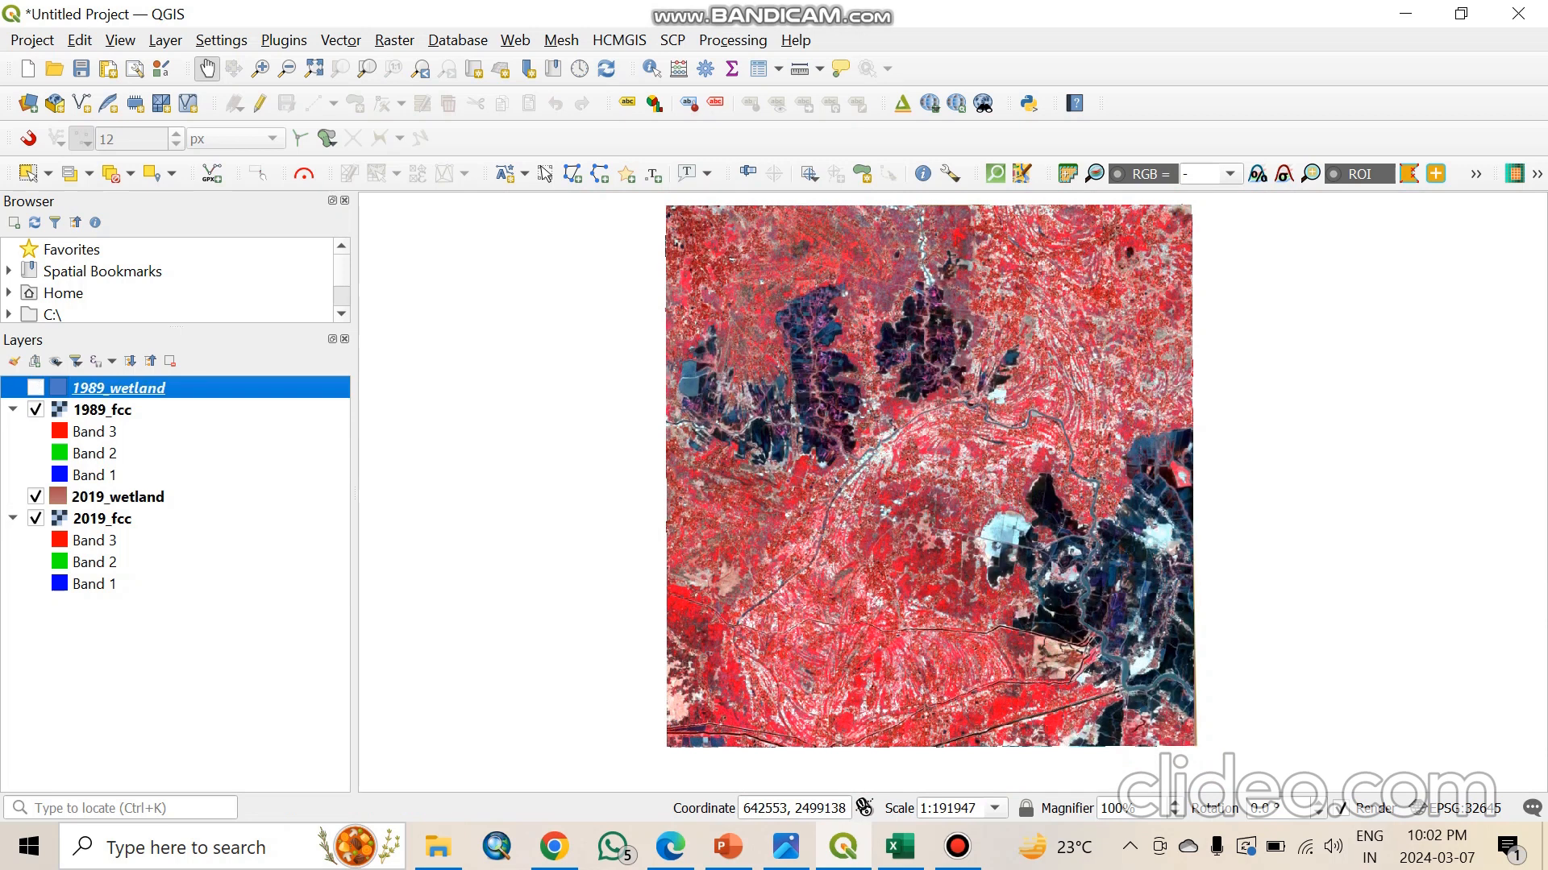
left_click(103, 410)
key("space")
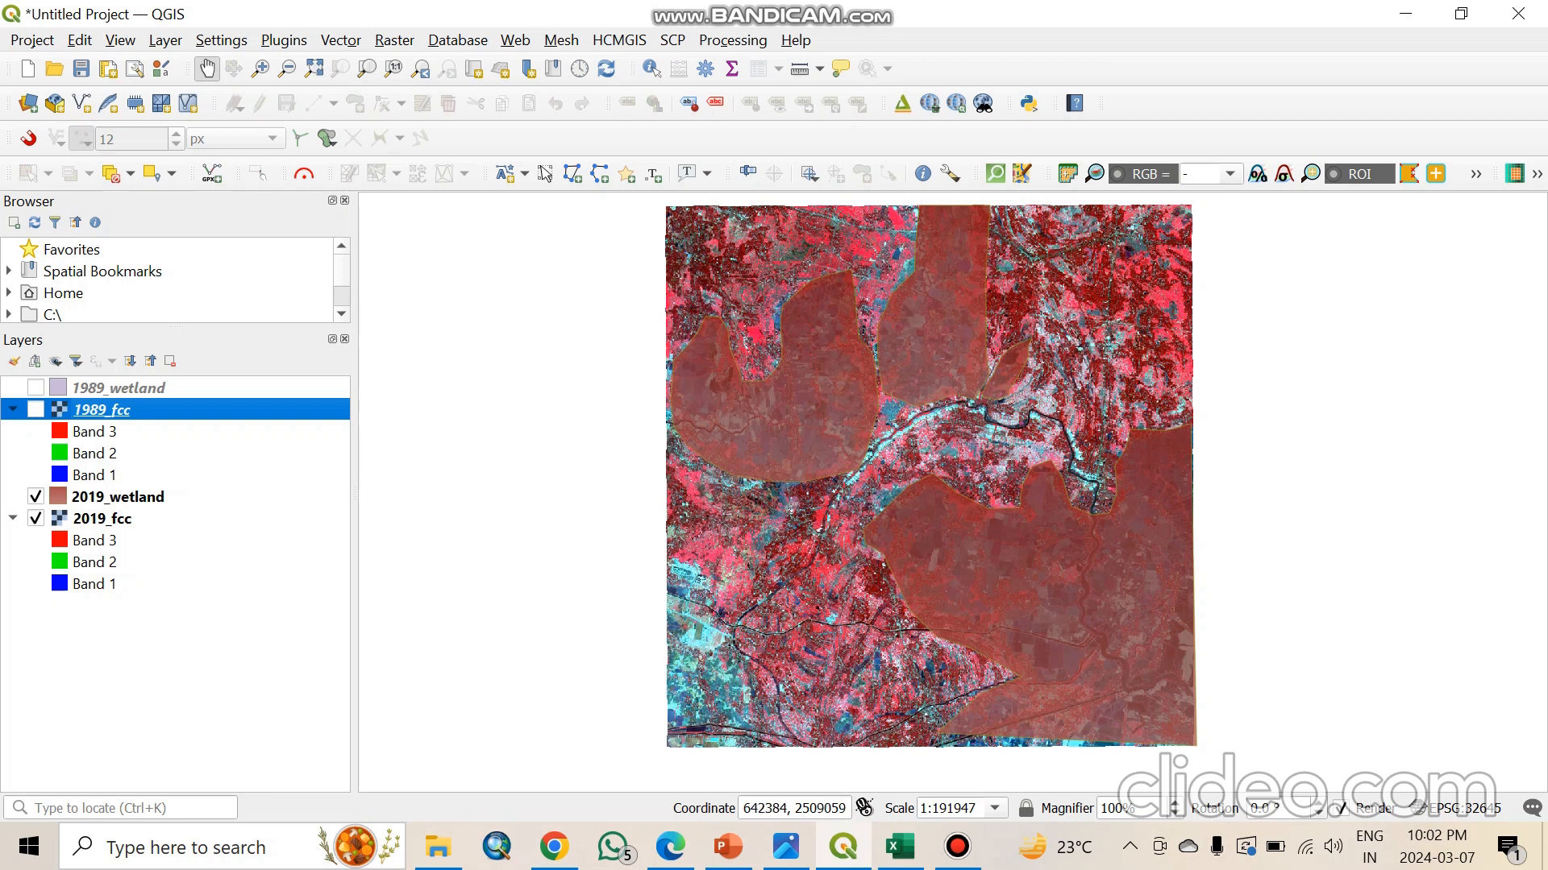
Step: Display the 1989_wetland layer over the 2019_wetland layer to compare the two wetland extents
left_click(35, 388)
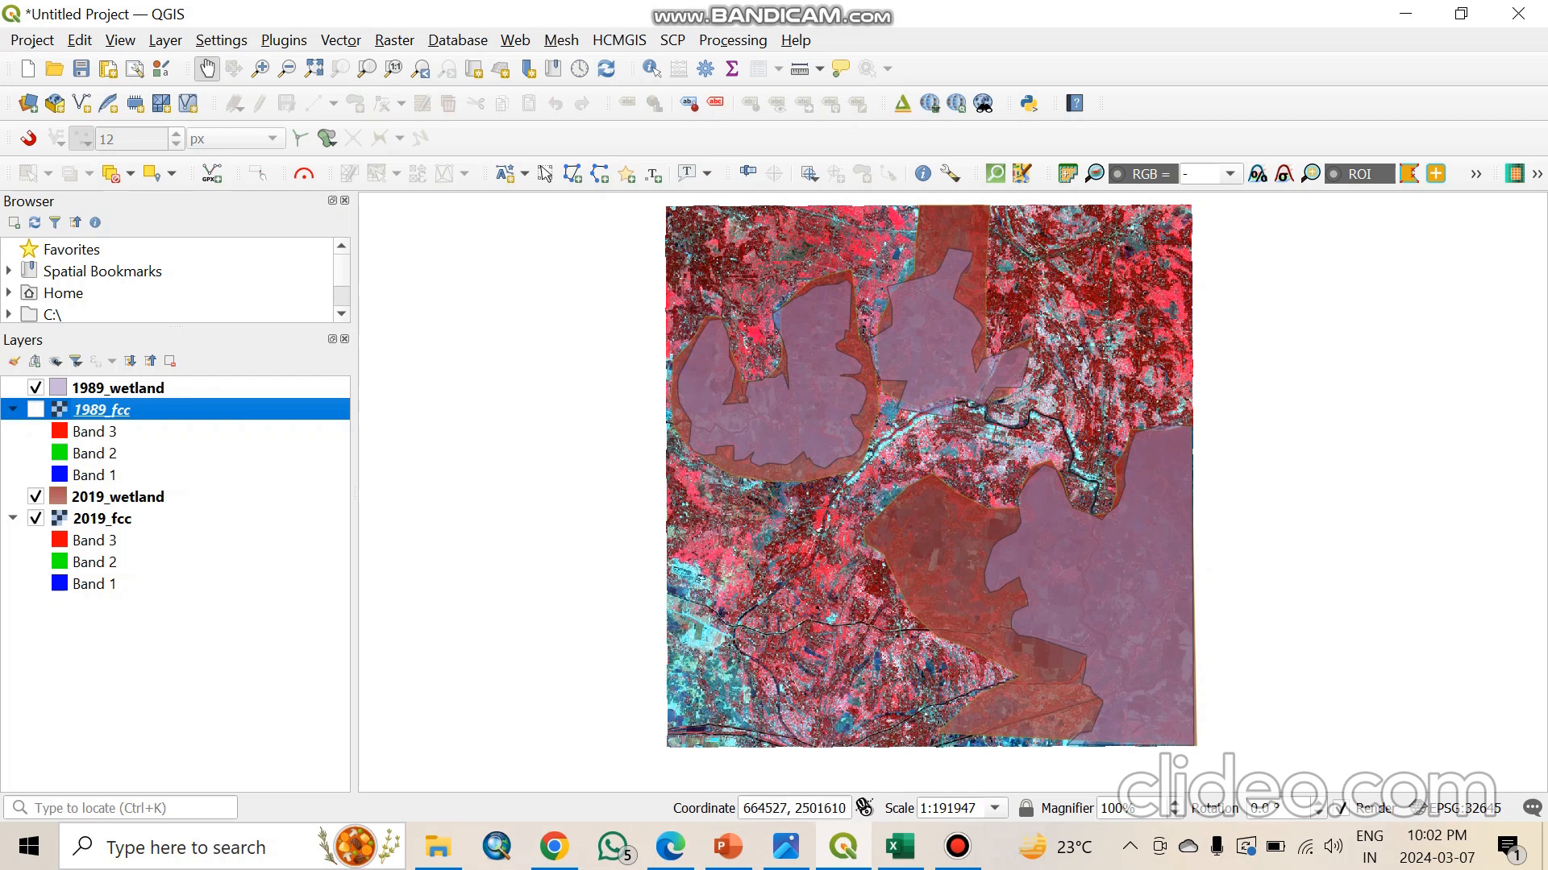
scroll(1004, 387, "down", 1)
scroll(1003, 392, "up", 1)
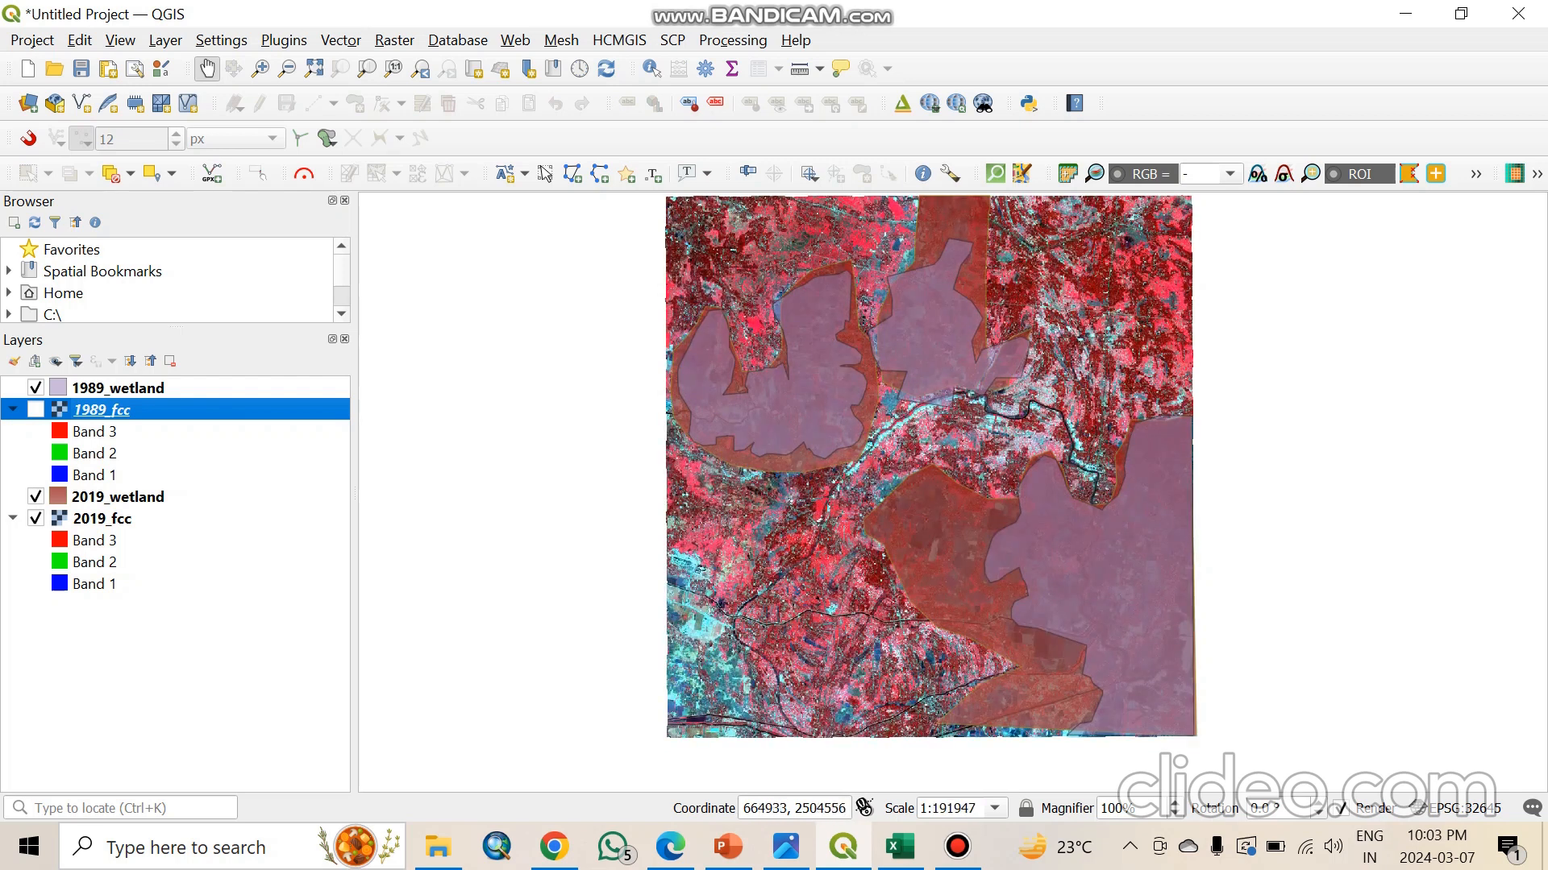
left_click_drag(987, 335, 987, 356)
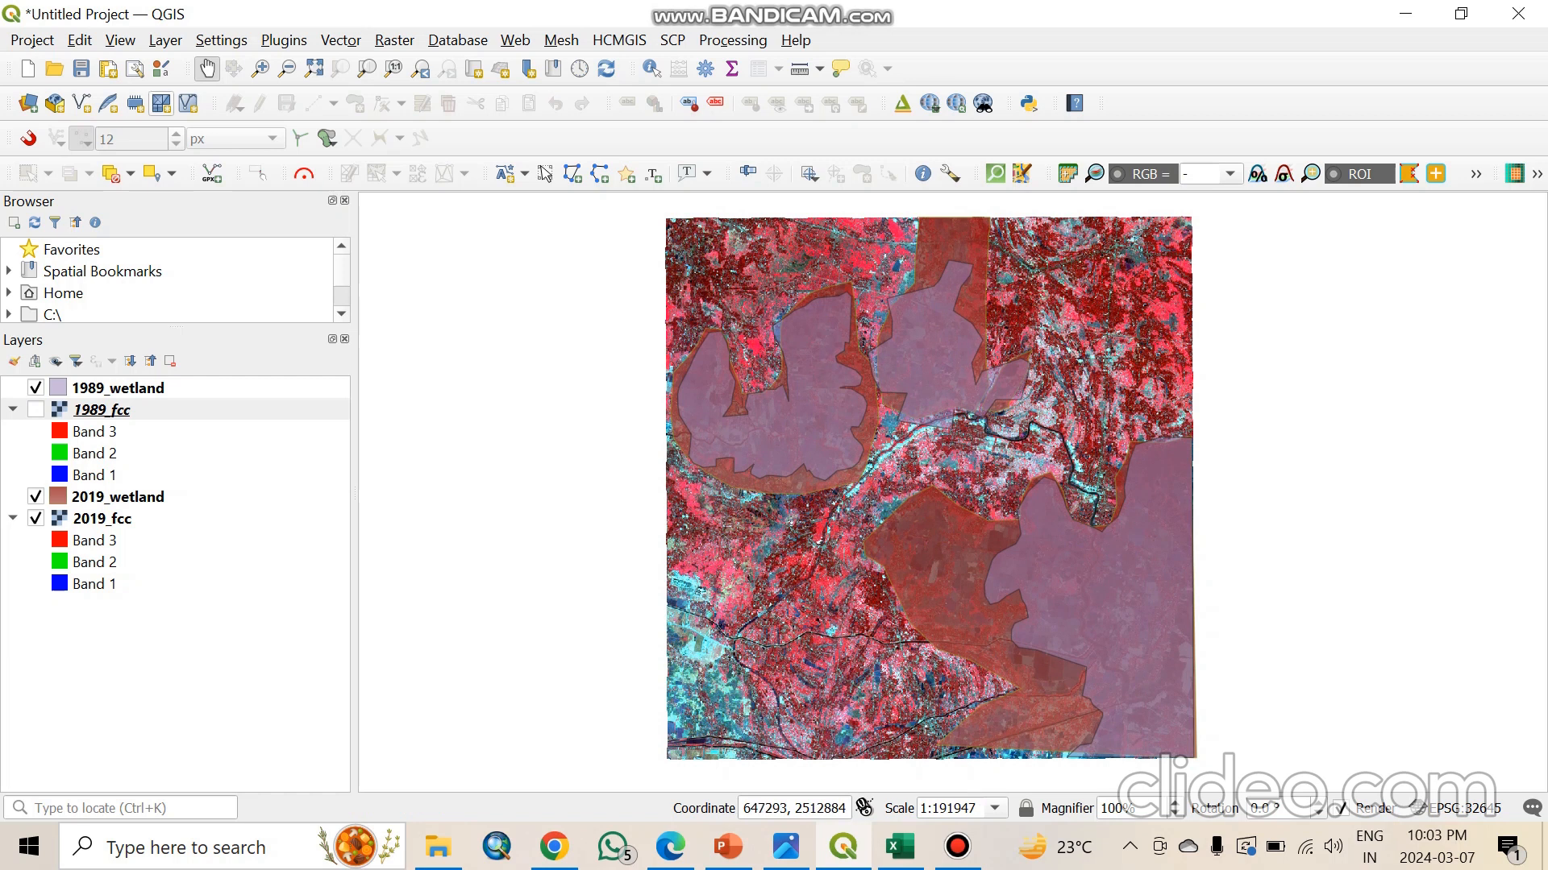
Step: Set the project's units for area measurement to Square Kilometers
key("alt+p")
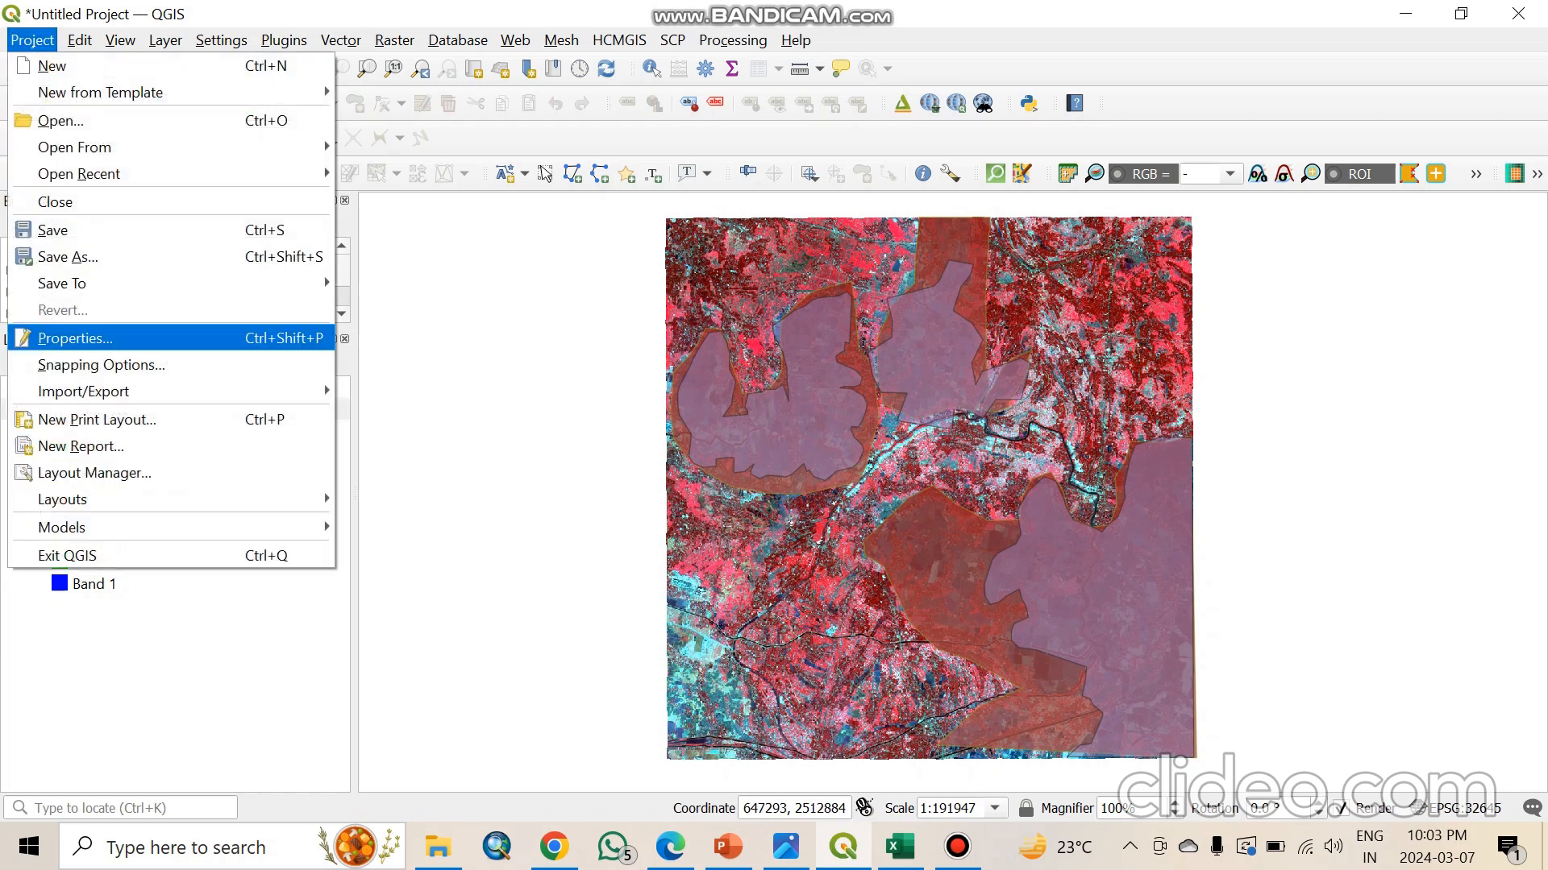
key("Return")
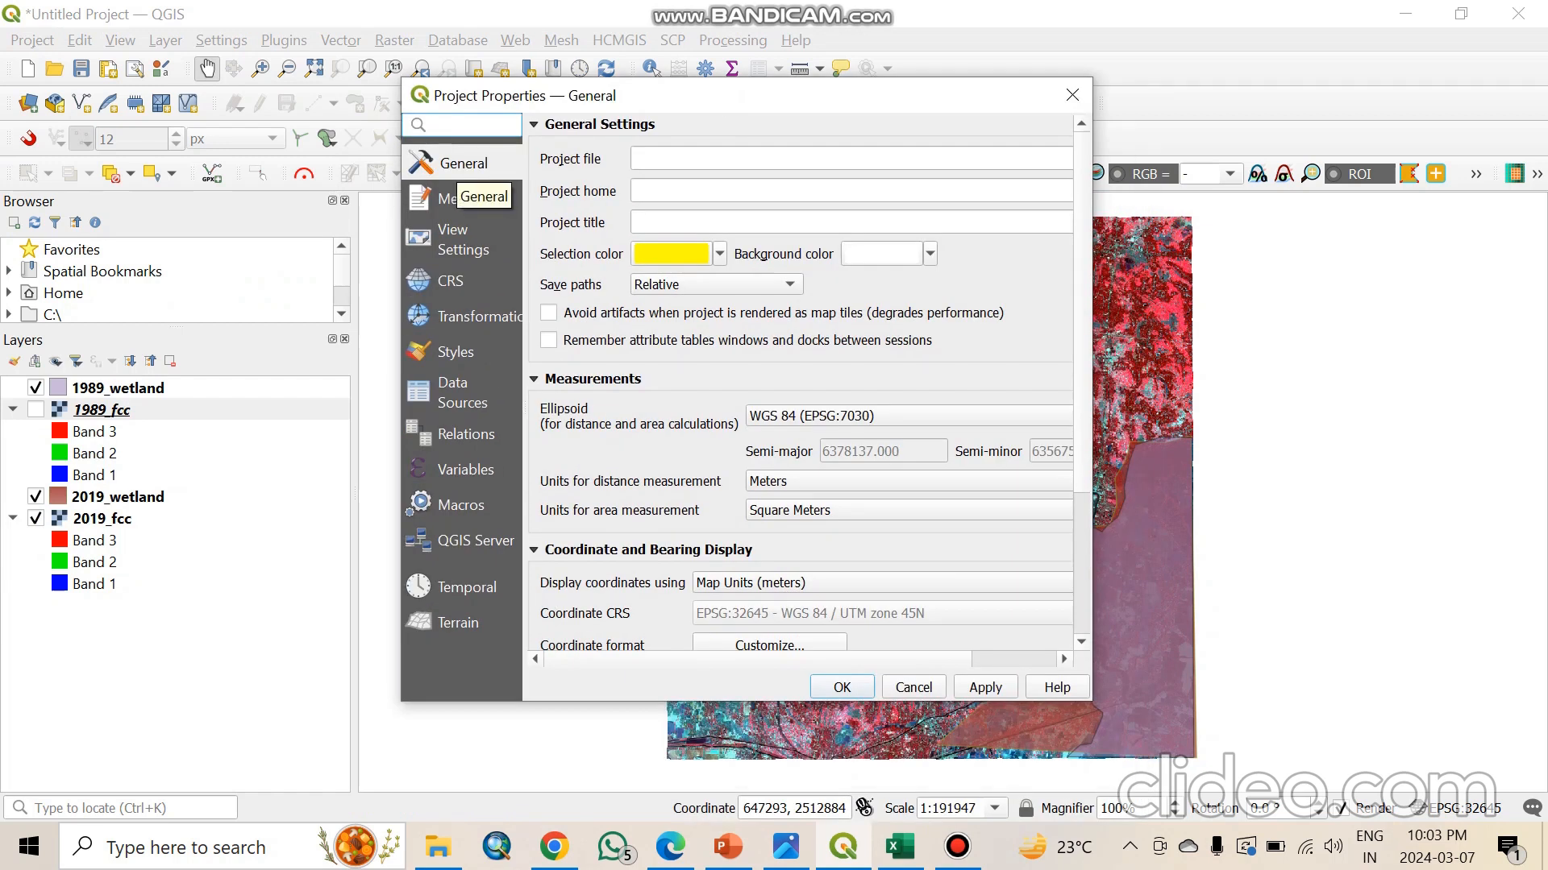
scroll(802, 383, "down", 1)
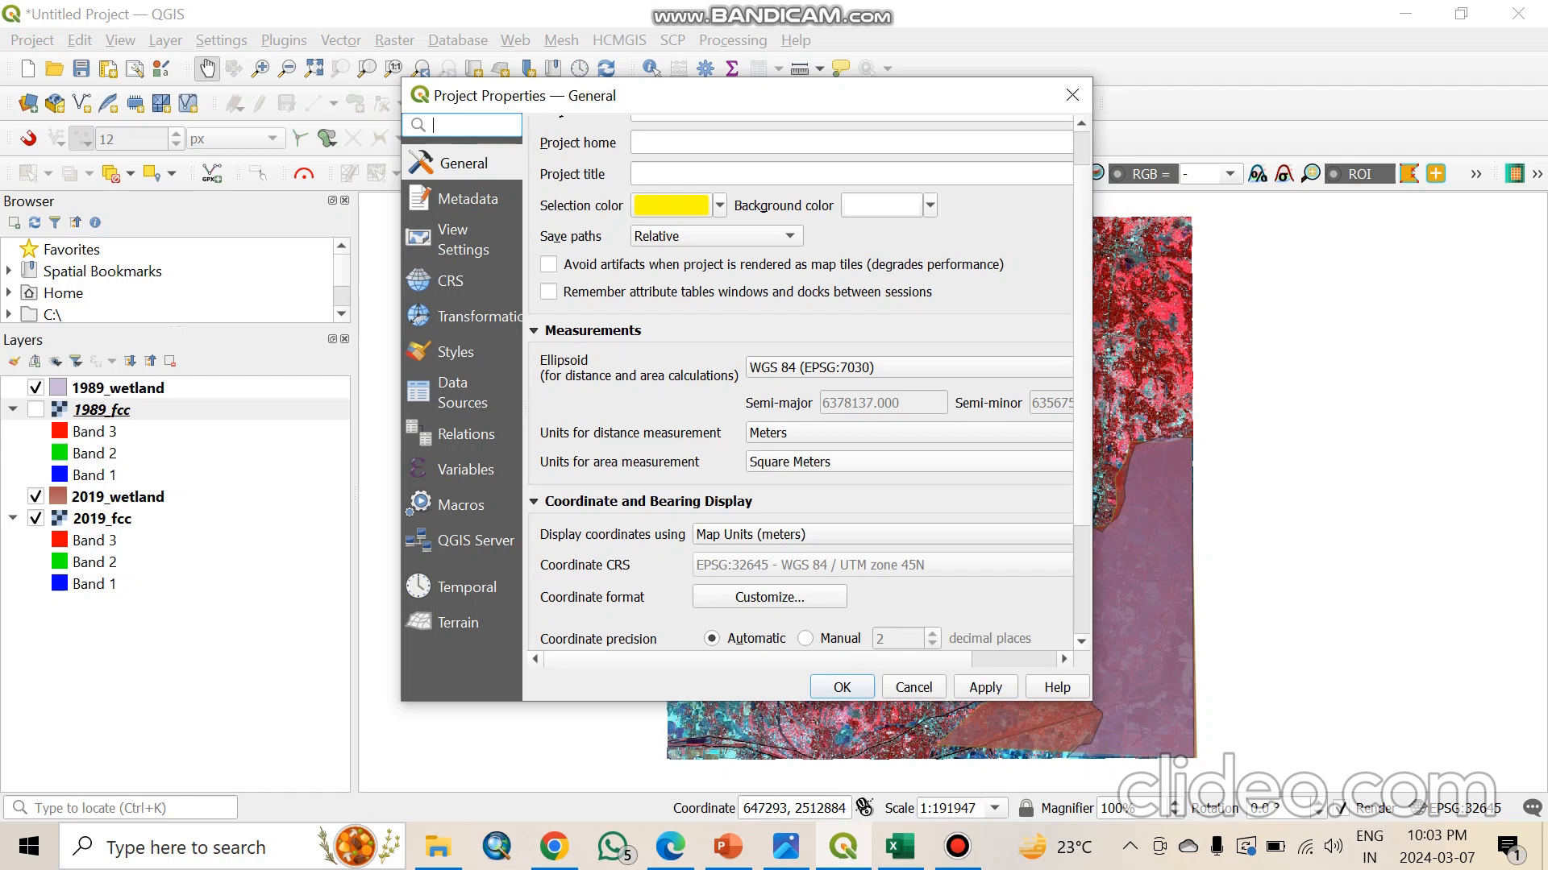
left_click(909, 462)
left_click(909, 484)
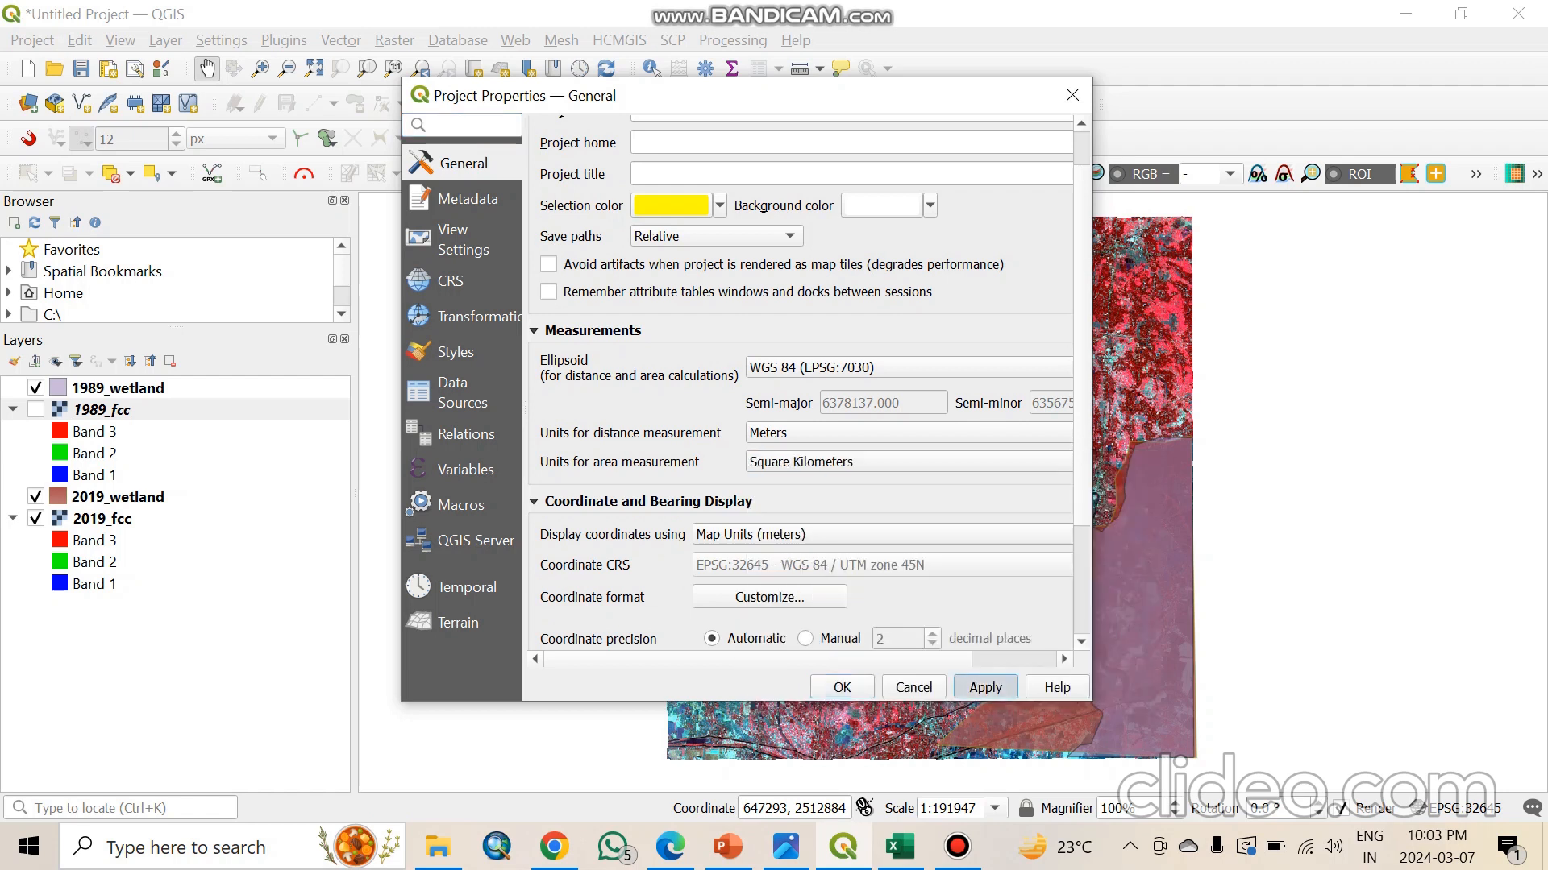
left_click(839, 687)
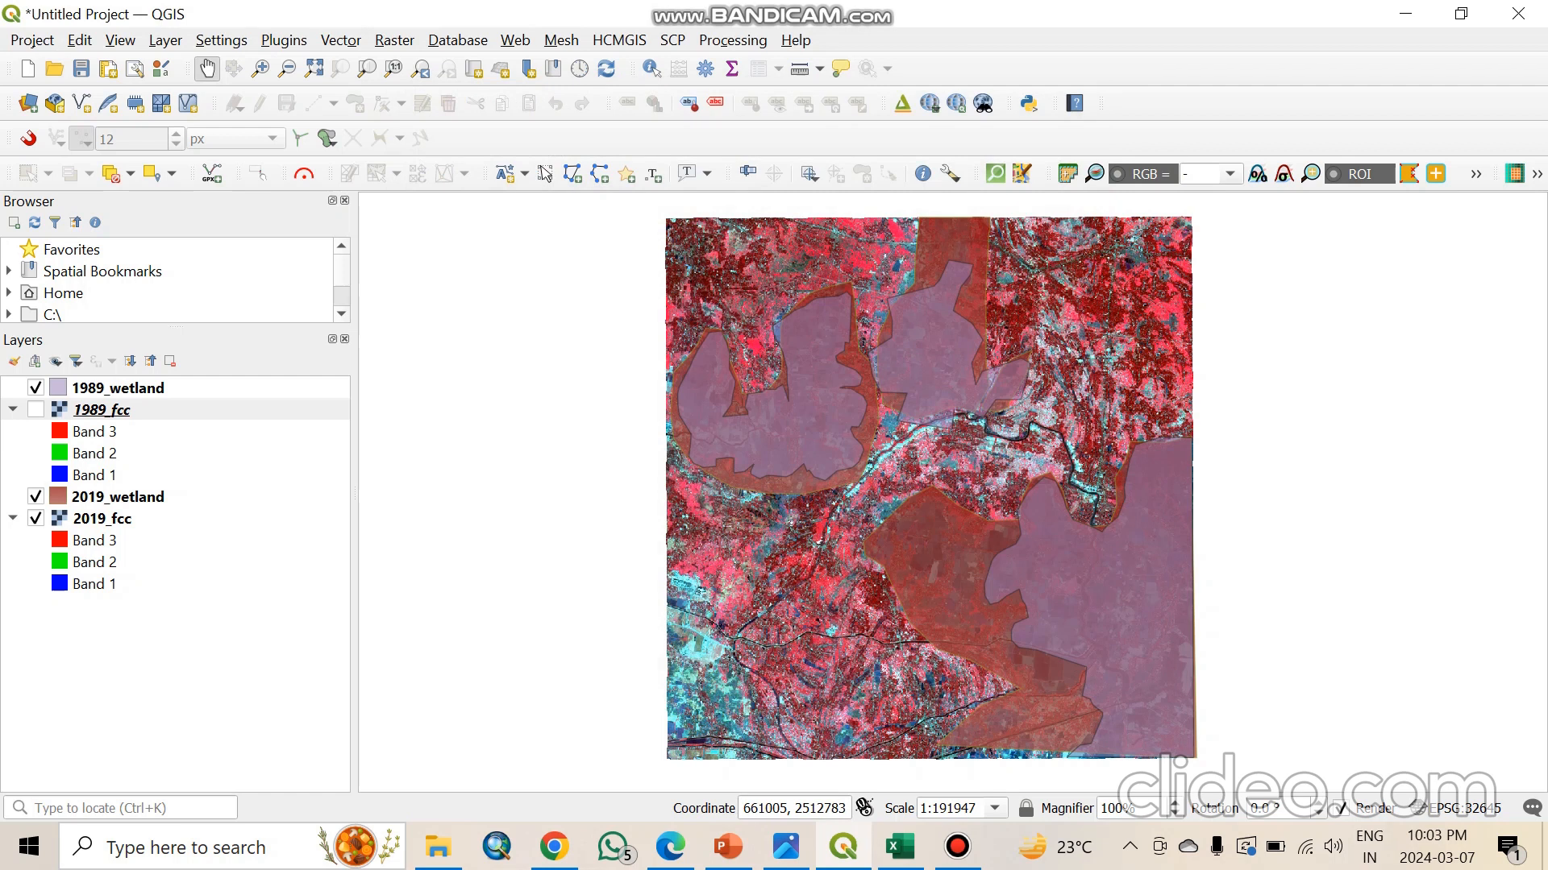
Step: Open the attribute table of the 1989_wetland layer and enable editing
left_click(118, 388)
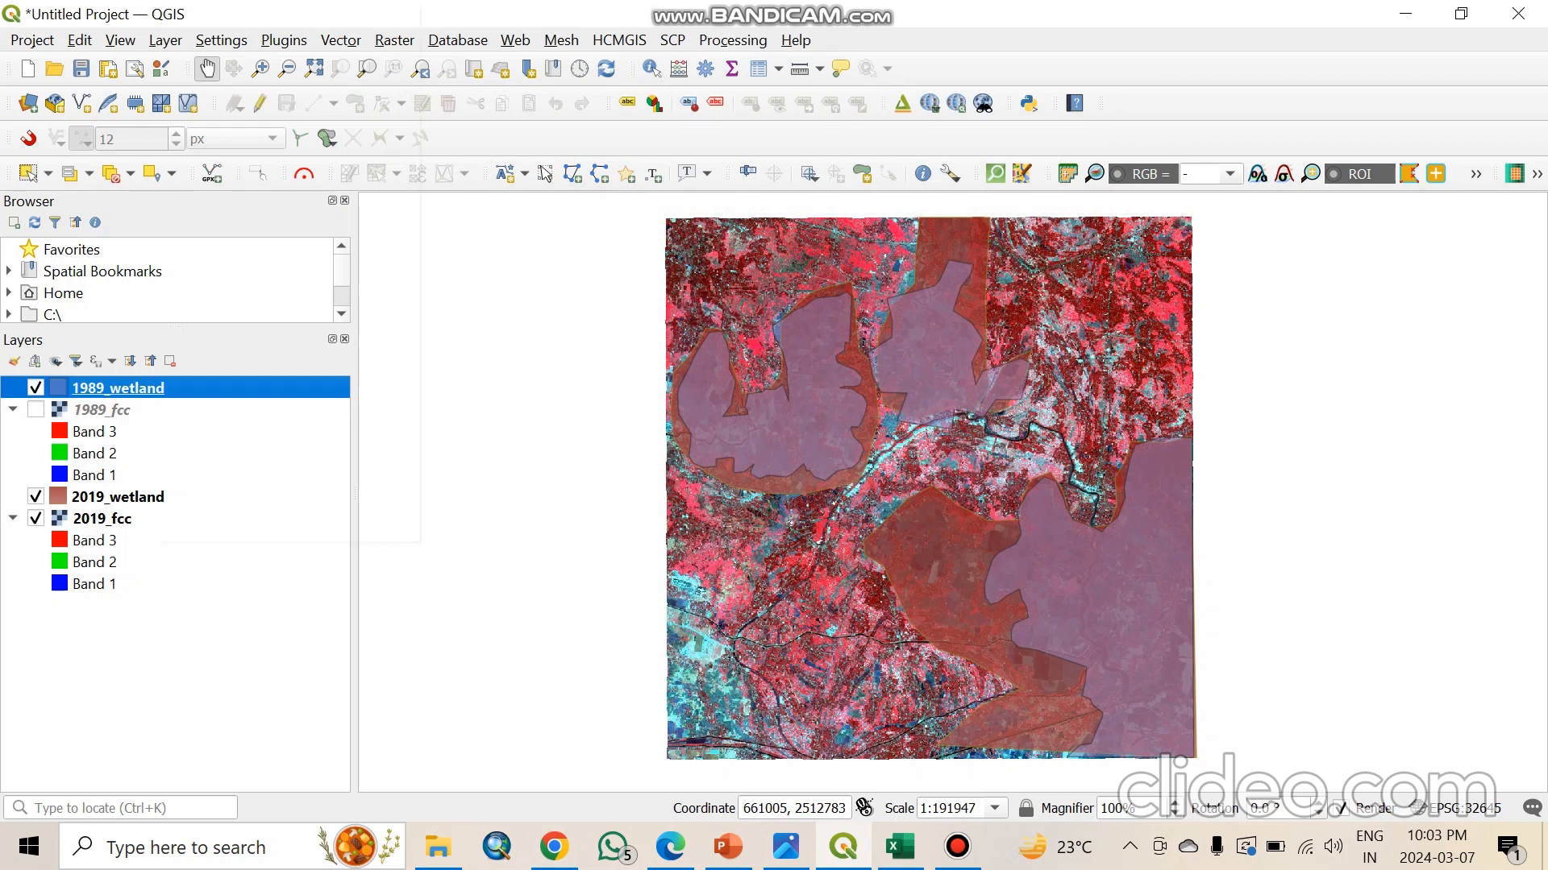
right_click(153, 389)
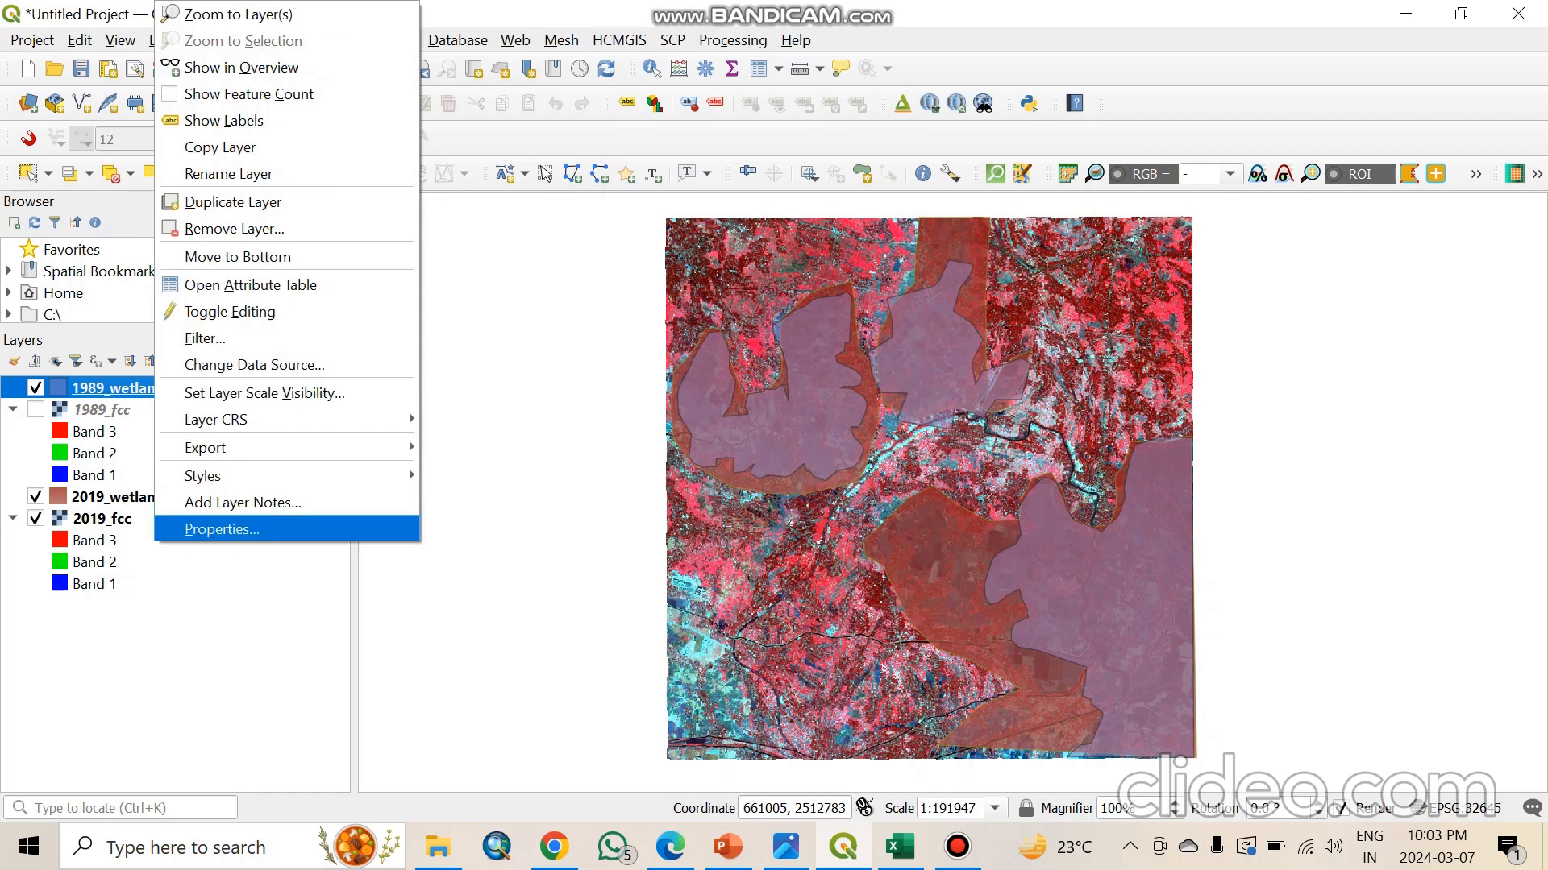
left_click(250, 285)
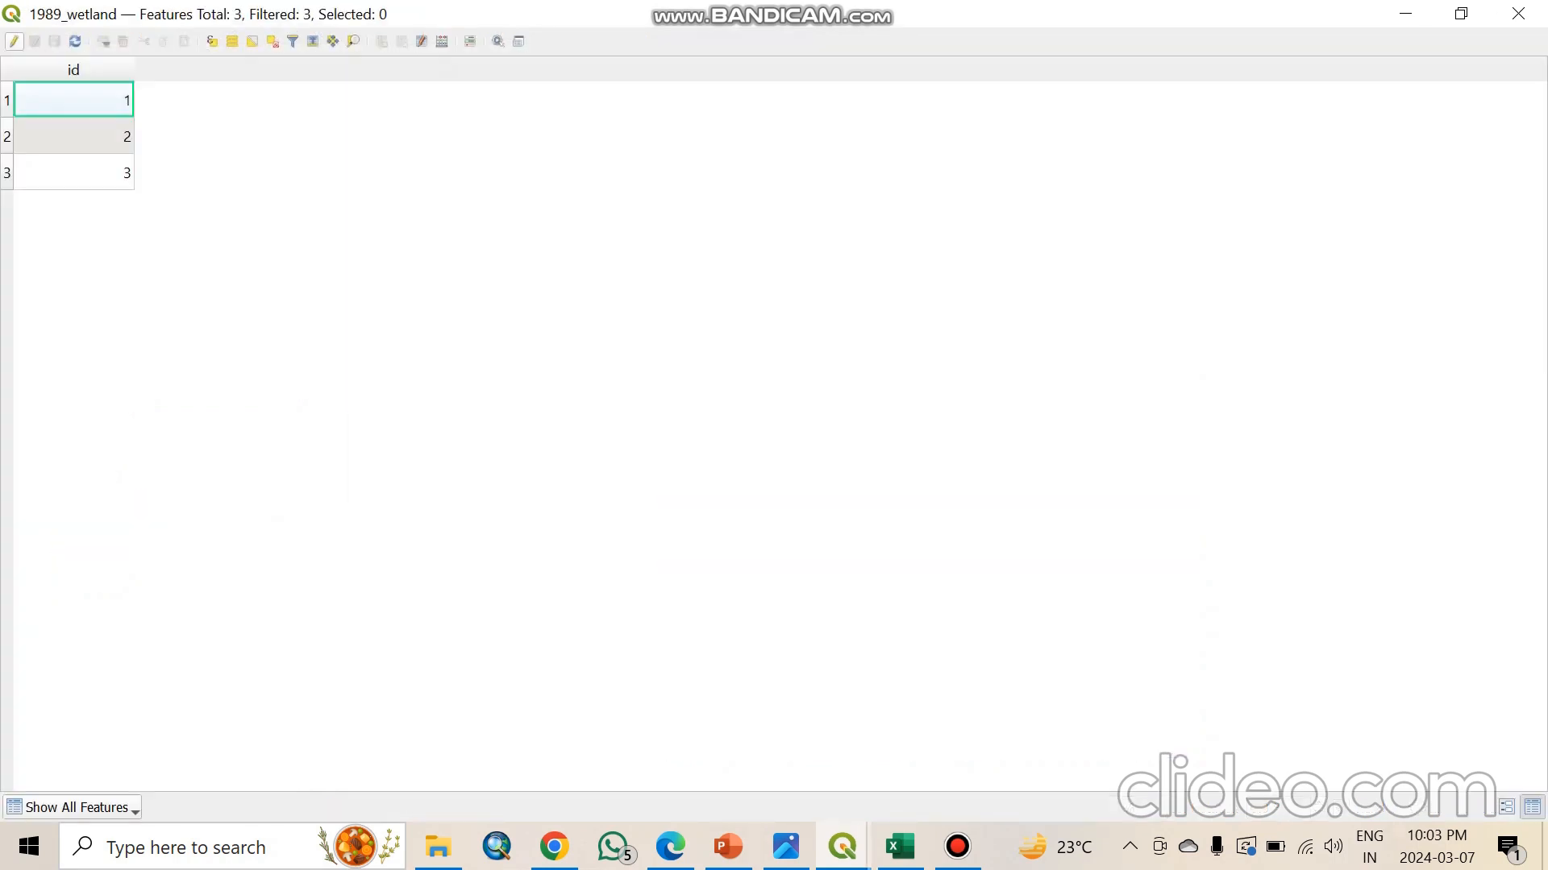
left_click(14, 41)
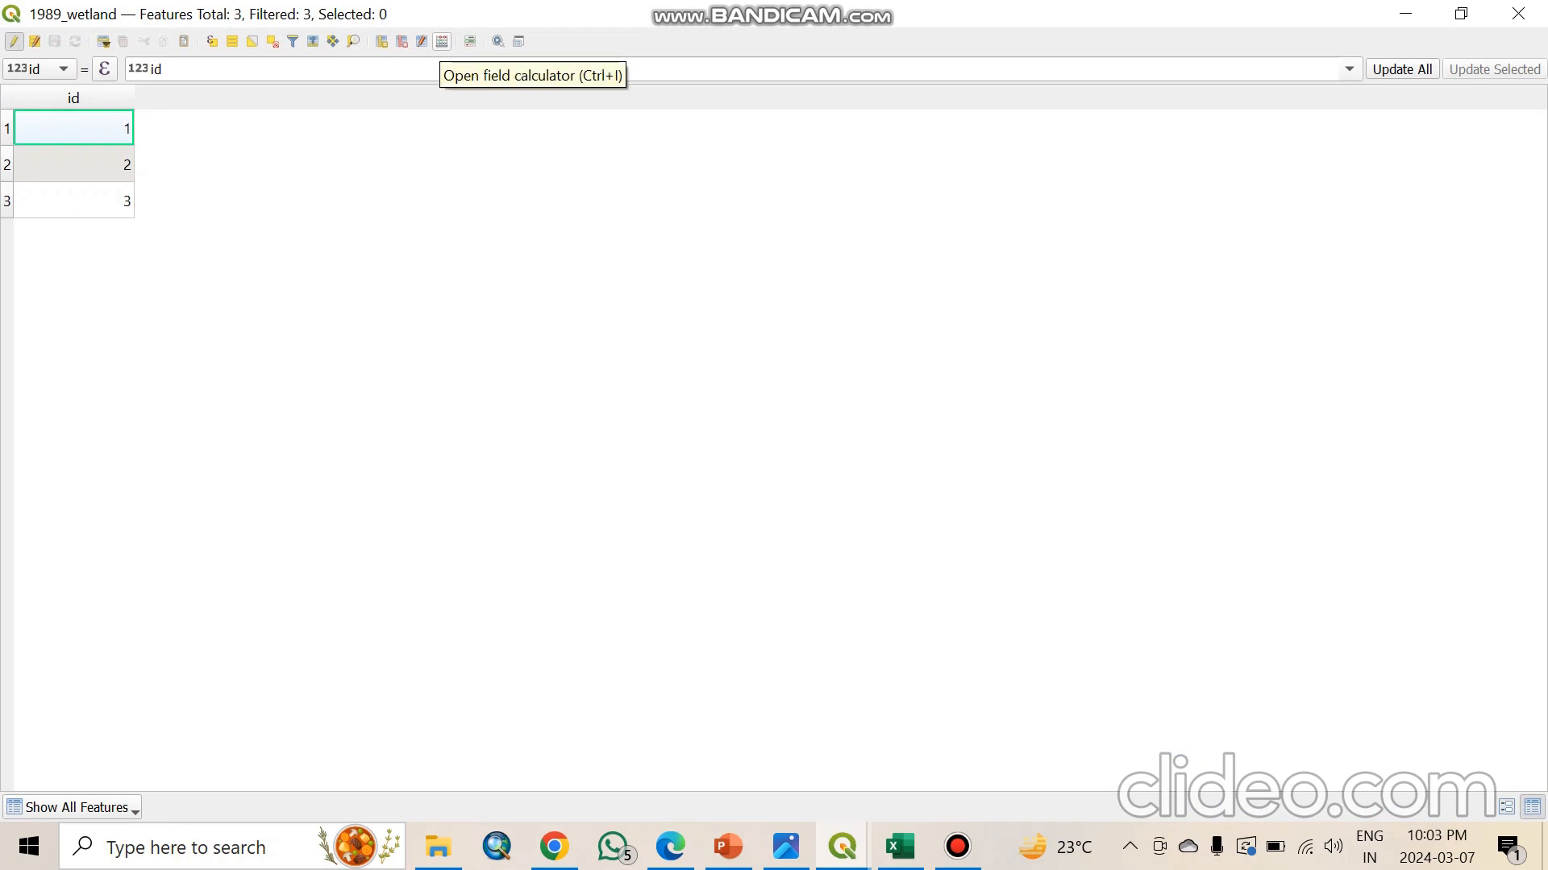
Step: Set up a new output field named Area in the Field Calculator for the 1989_wetland layer
left_click(442, 41)
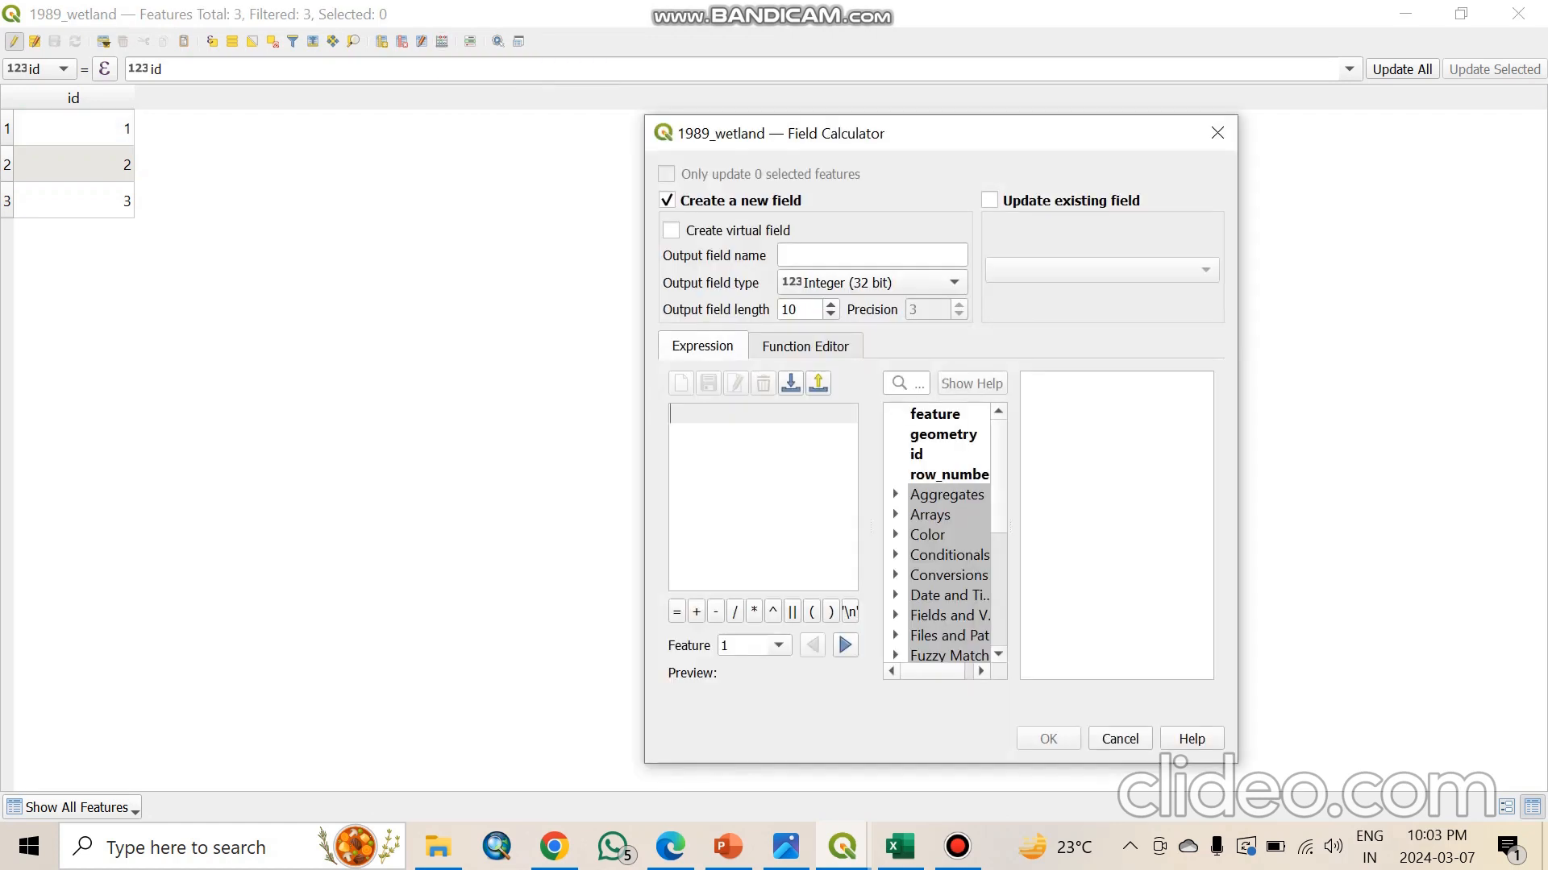
left_click(872, 256)
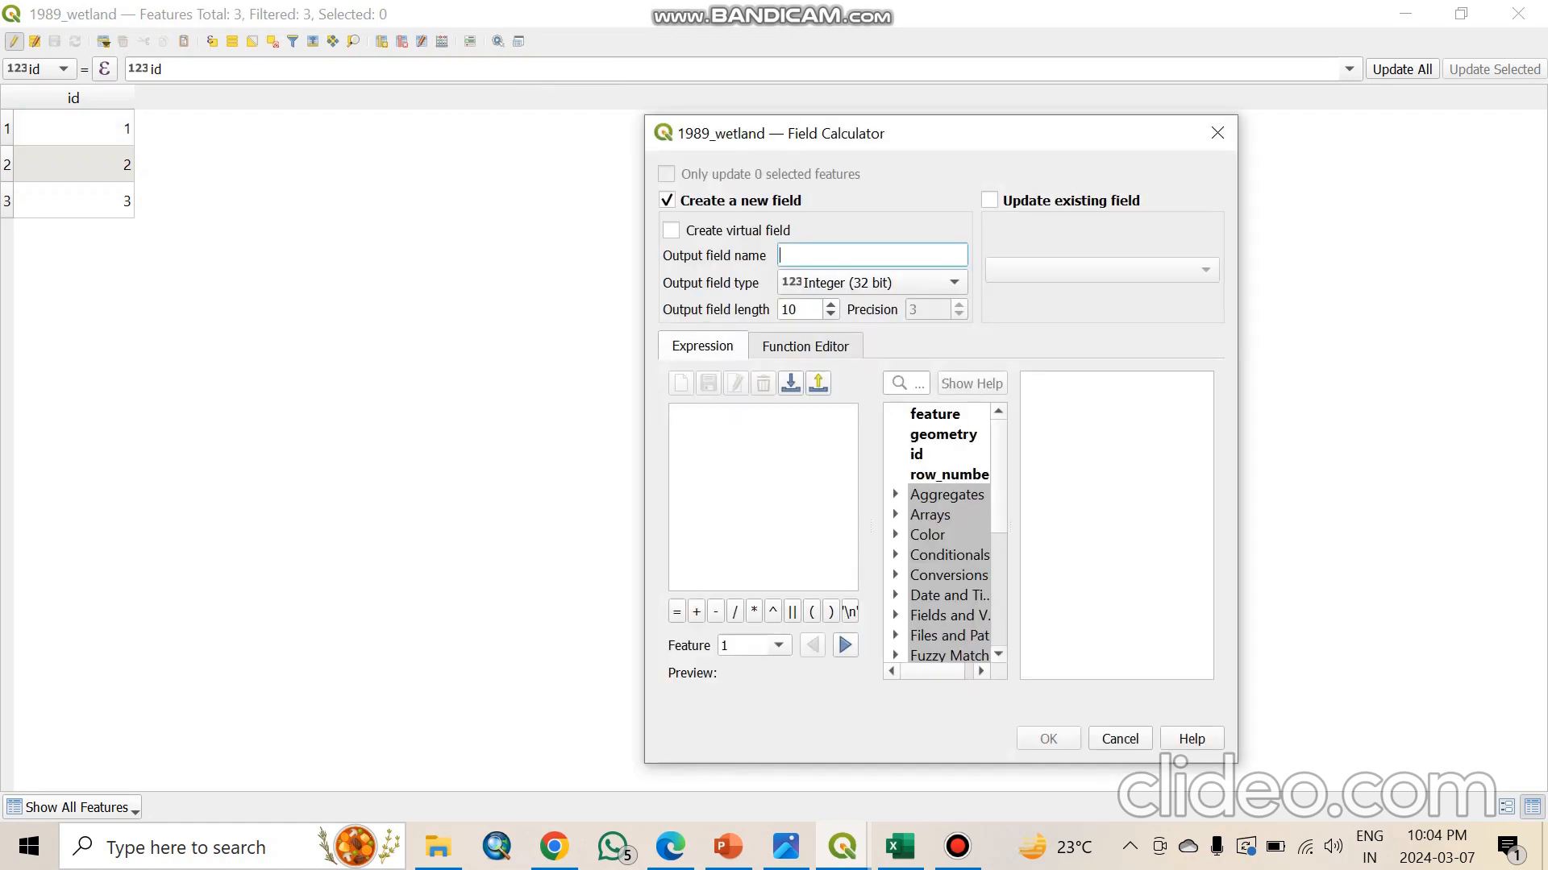
type("Area in sq")
key("BackSpace")
key("BackSpace")
key("BackSpace")
key("BackSpace")
key("BackSpace")
Step: Use the geometry function $area as the expression for the Area field
scroll(945, 532, "down", 1)
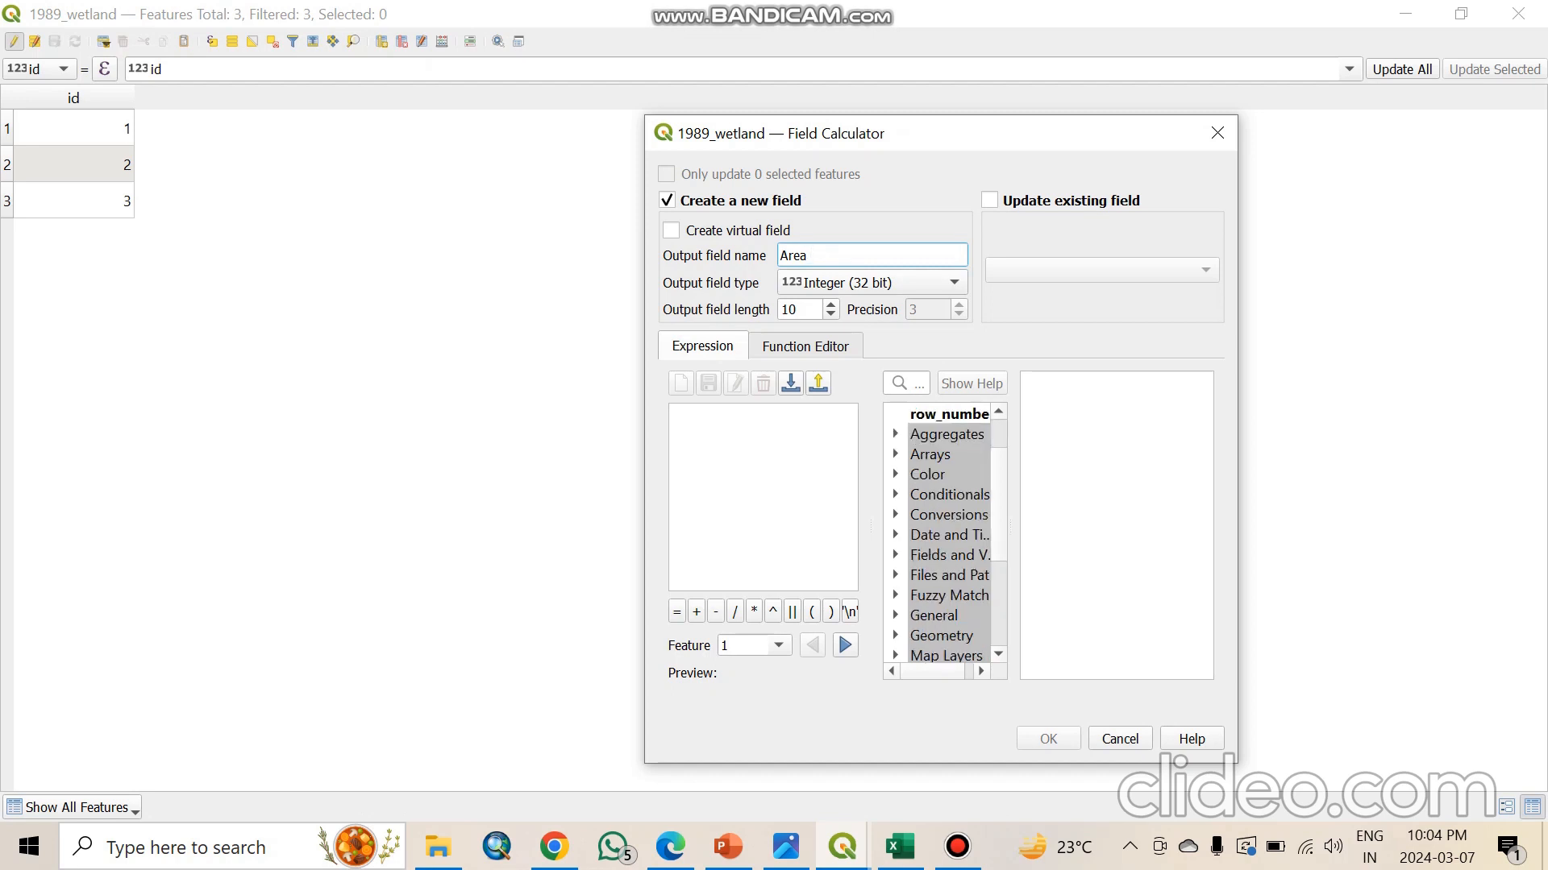
left_click(895, 636)
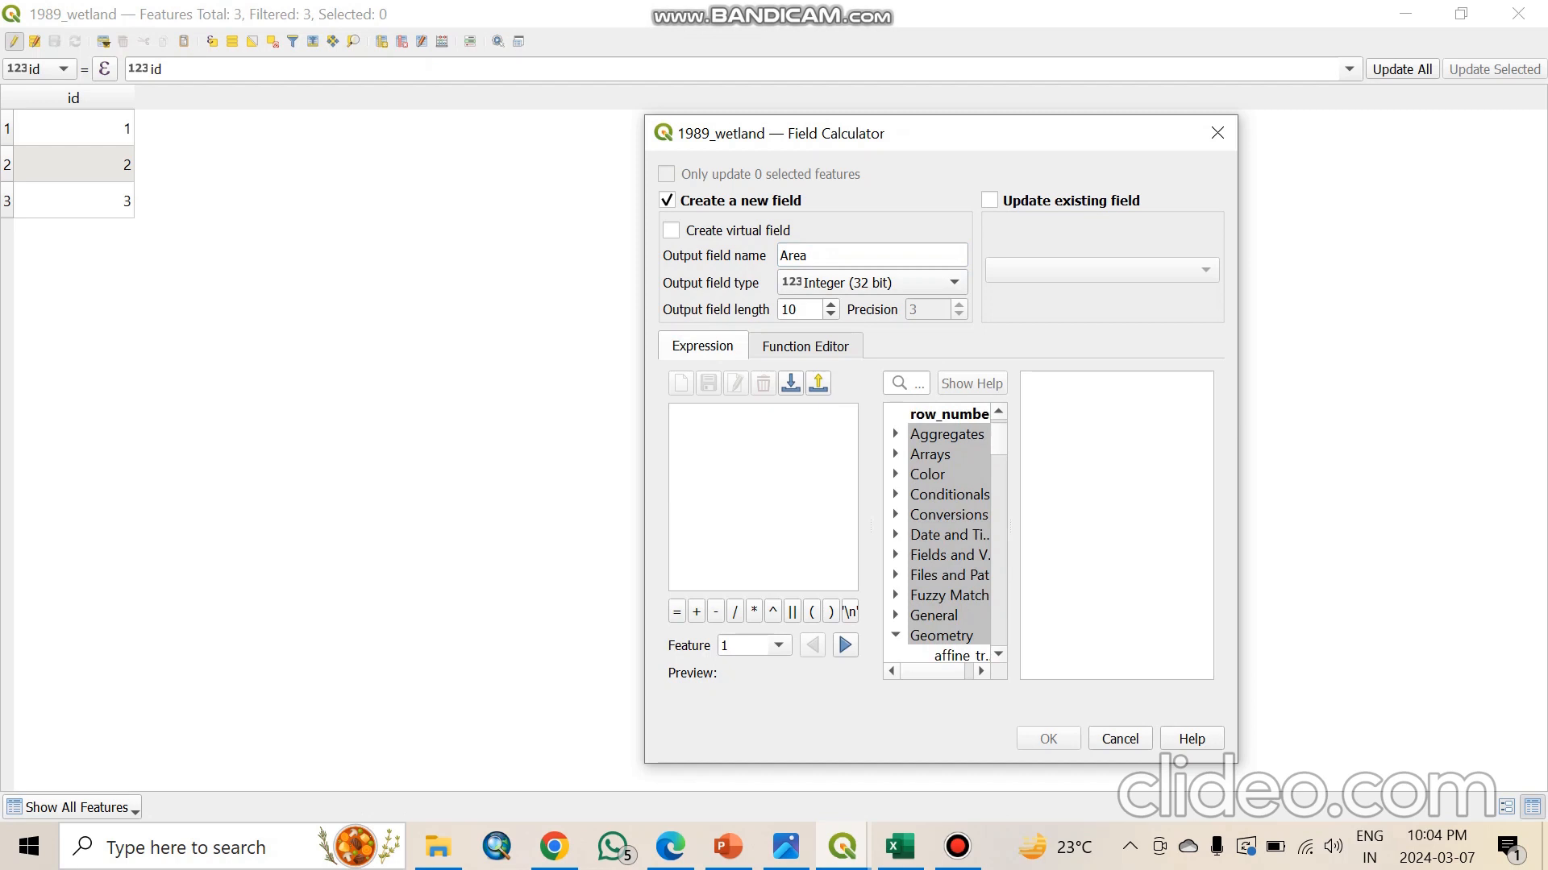
scroll(939, 532, "down", 3)
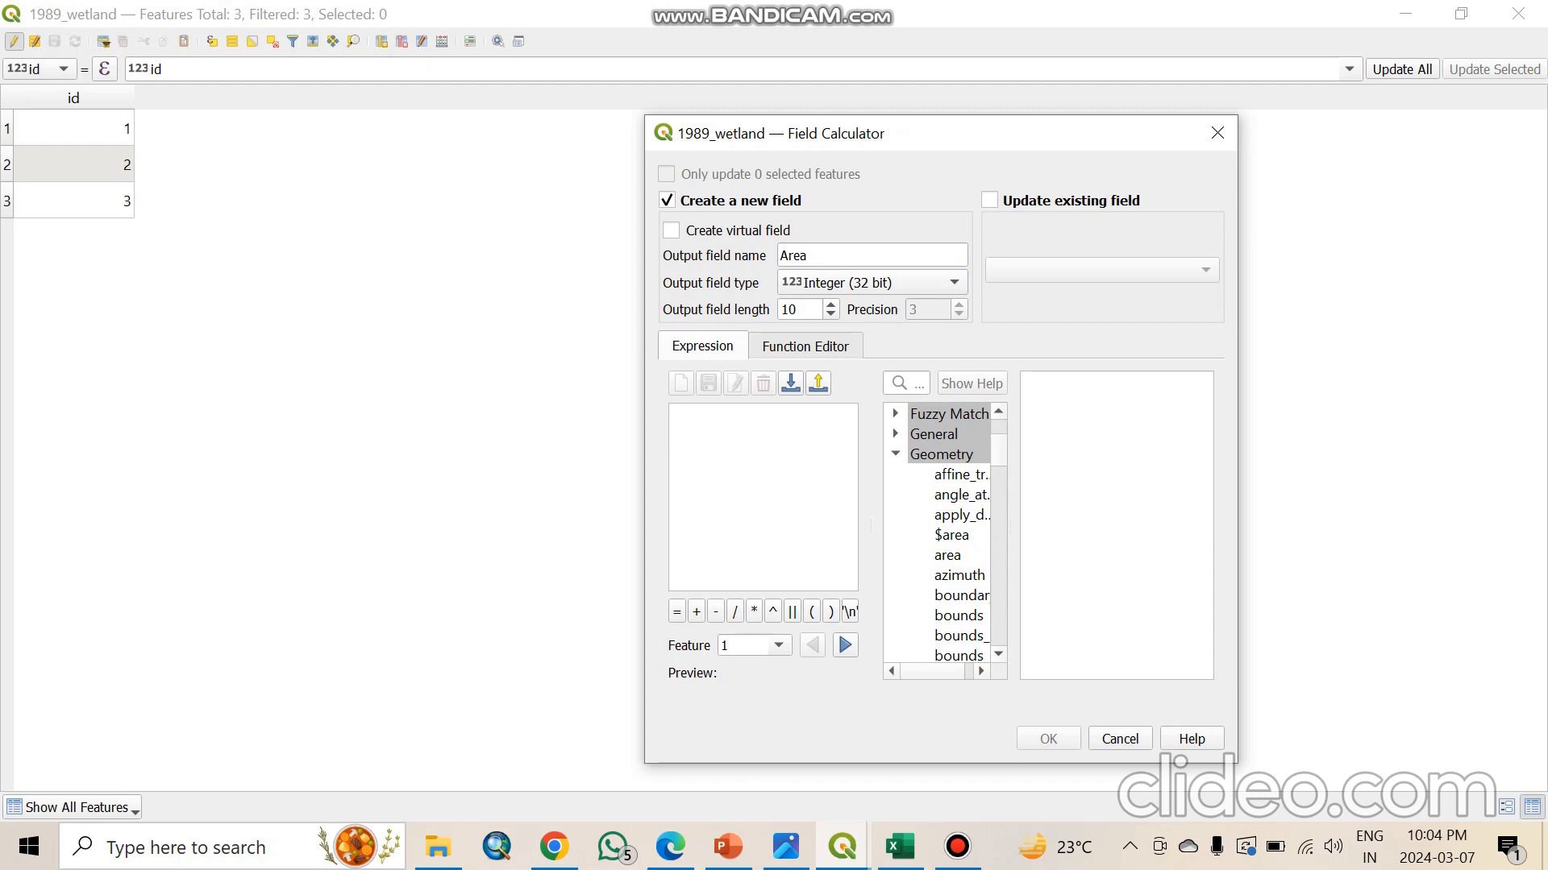
double_click(951, 536)
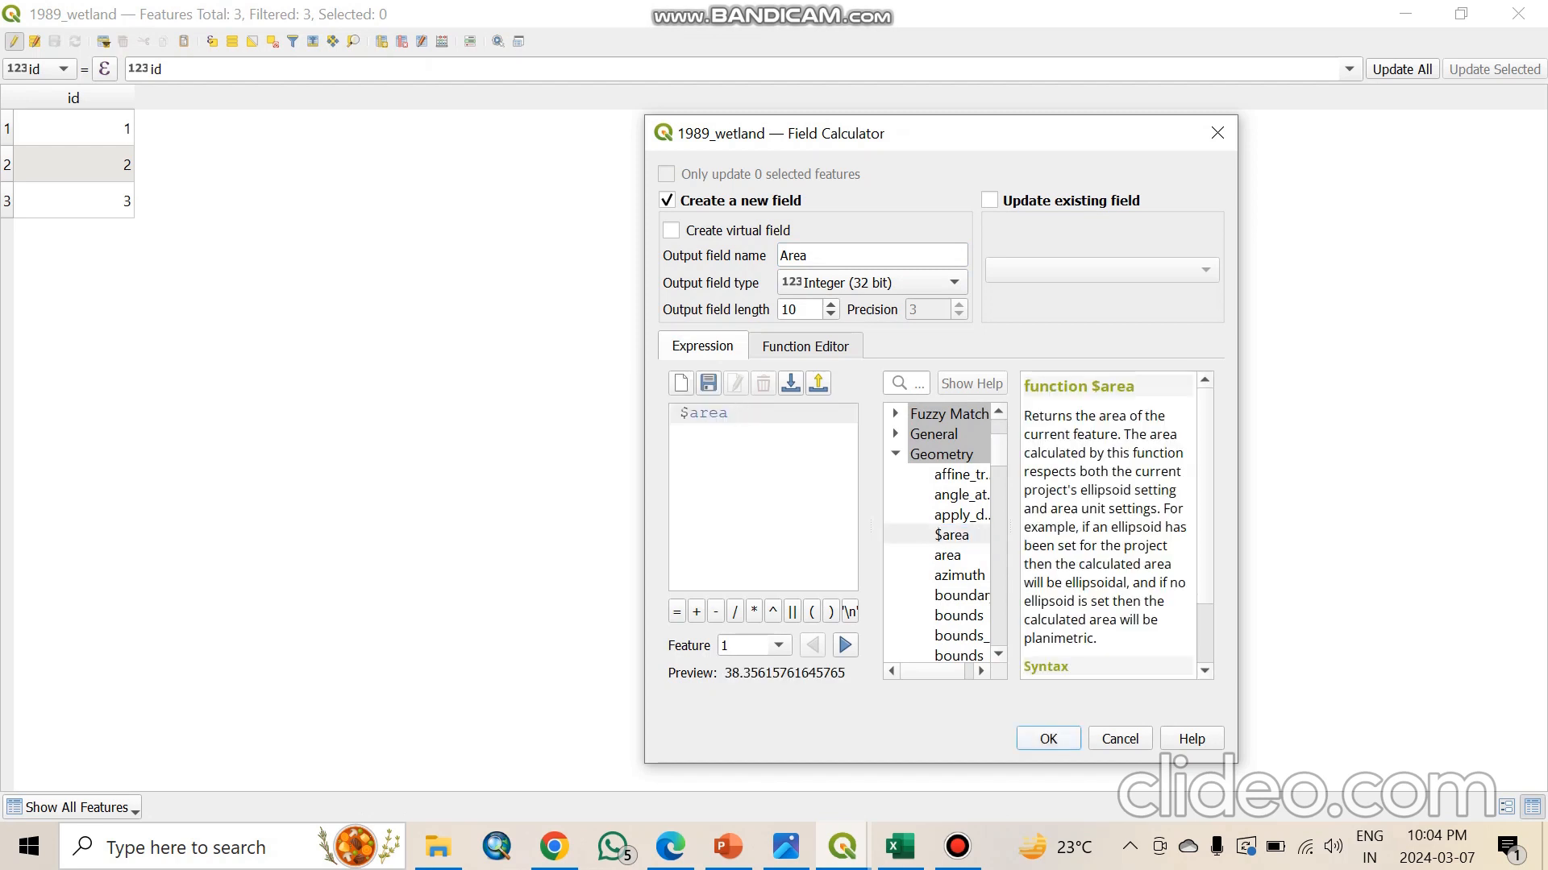
Step: Create the Area field for the 1989_wetland layer and select its three features one by one to match them on the map
left_click(1048, 739)
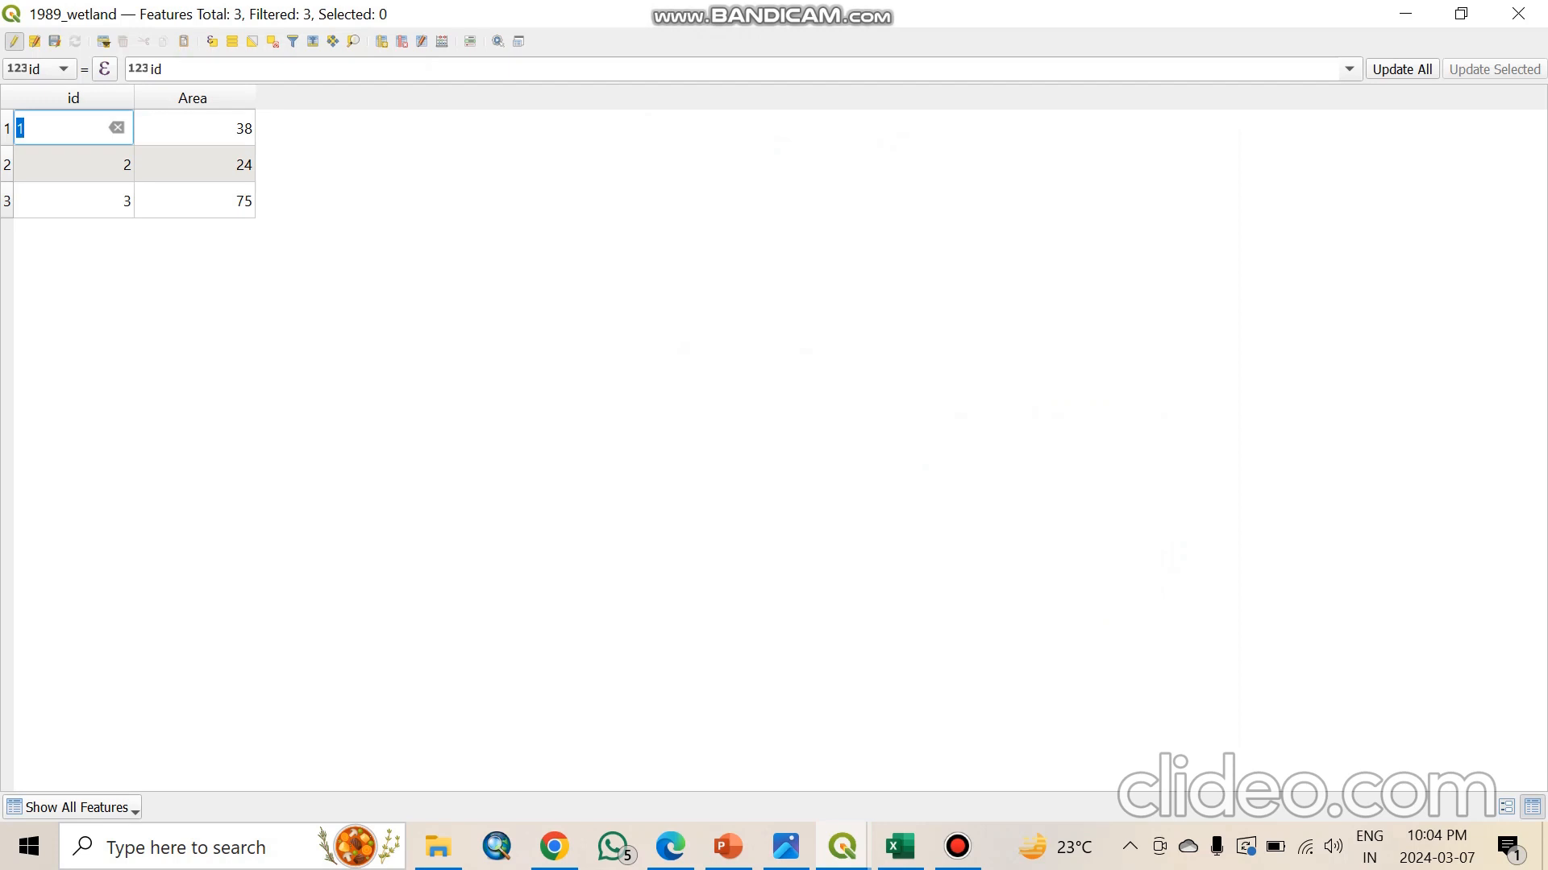
left_click(7, 129)
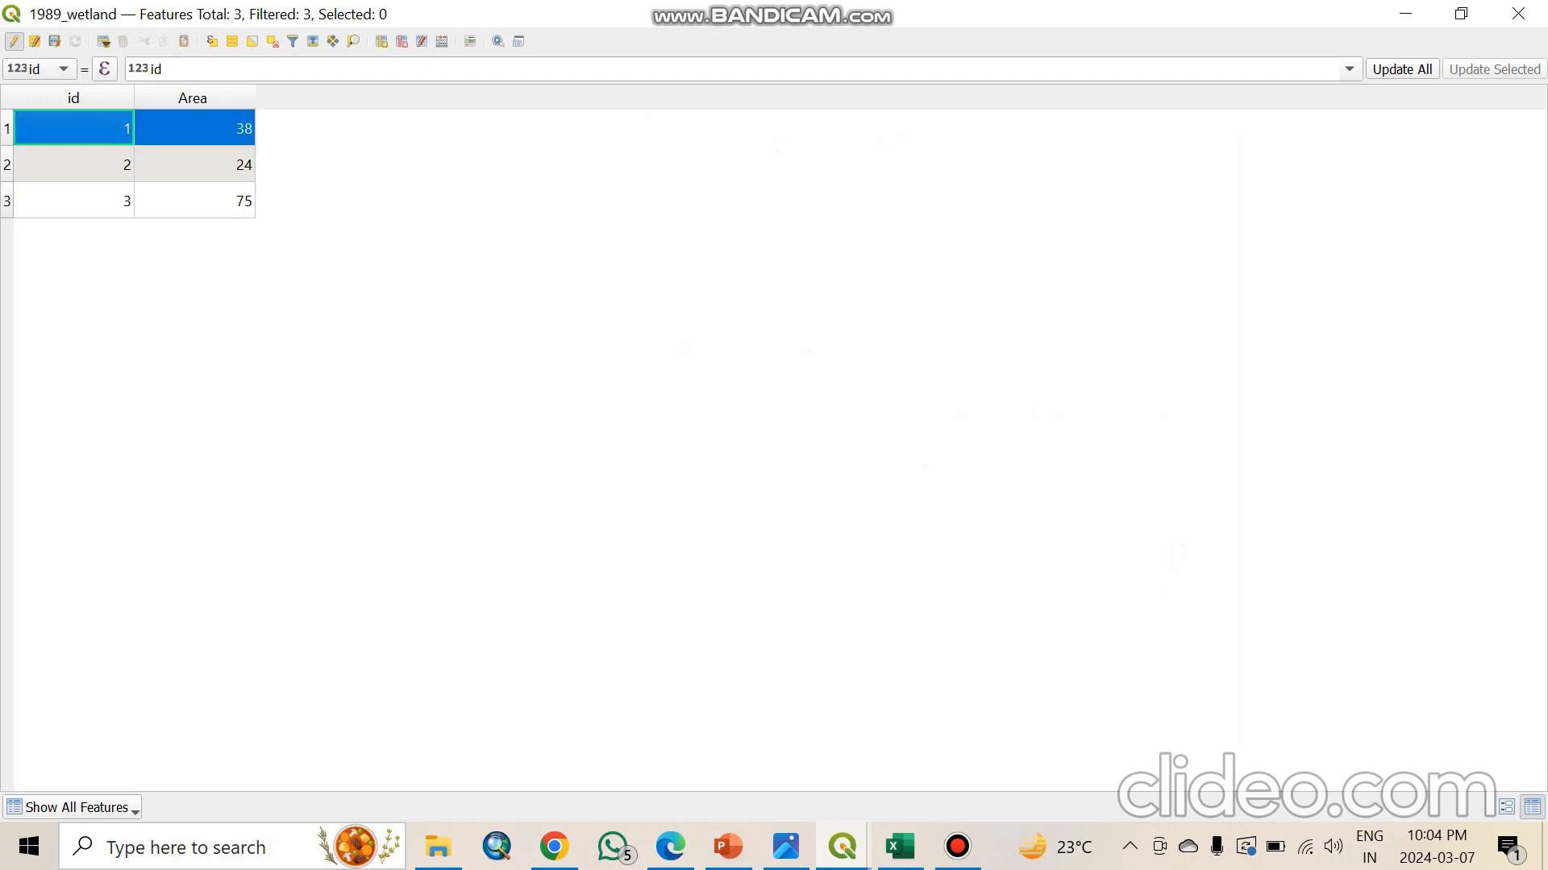
left_click(1461, 13)
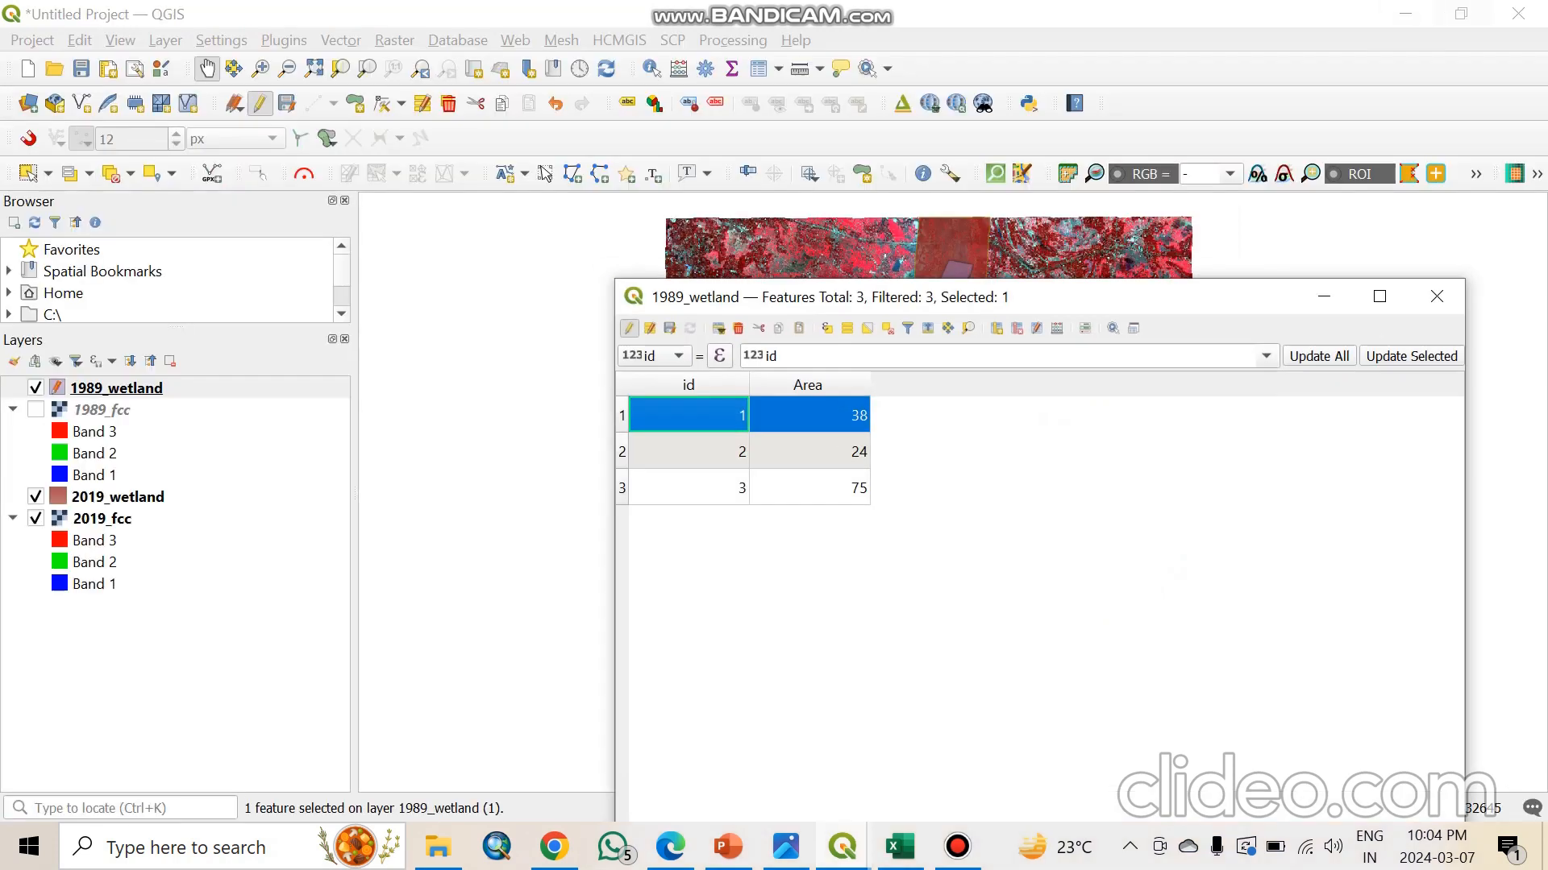
left_click_drag(1113, 298, 1240, 602)
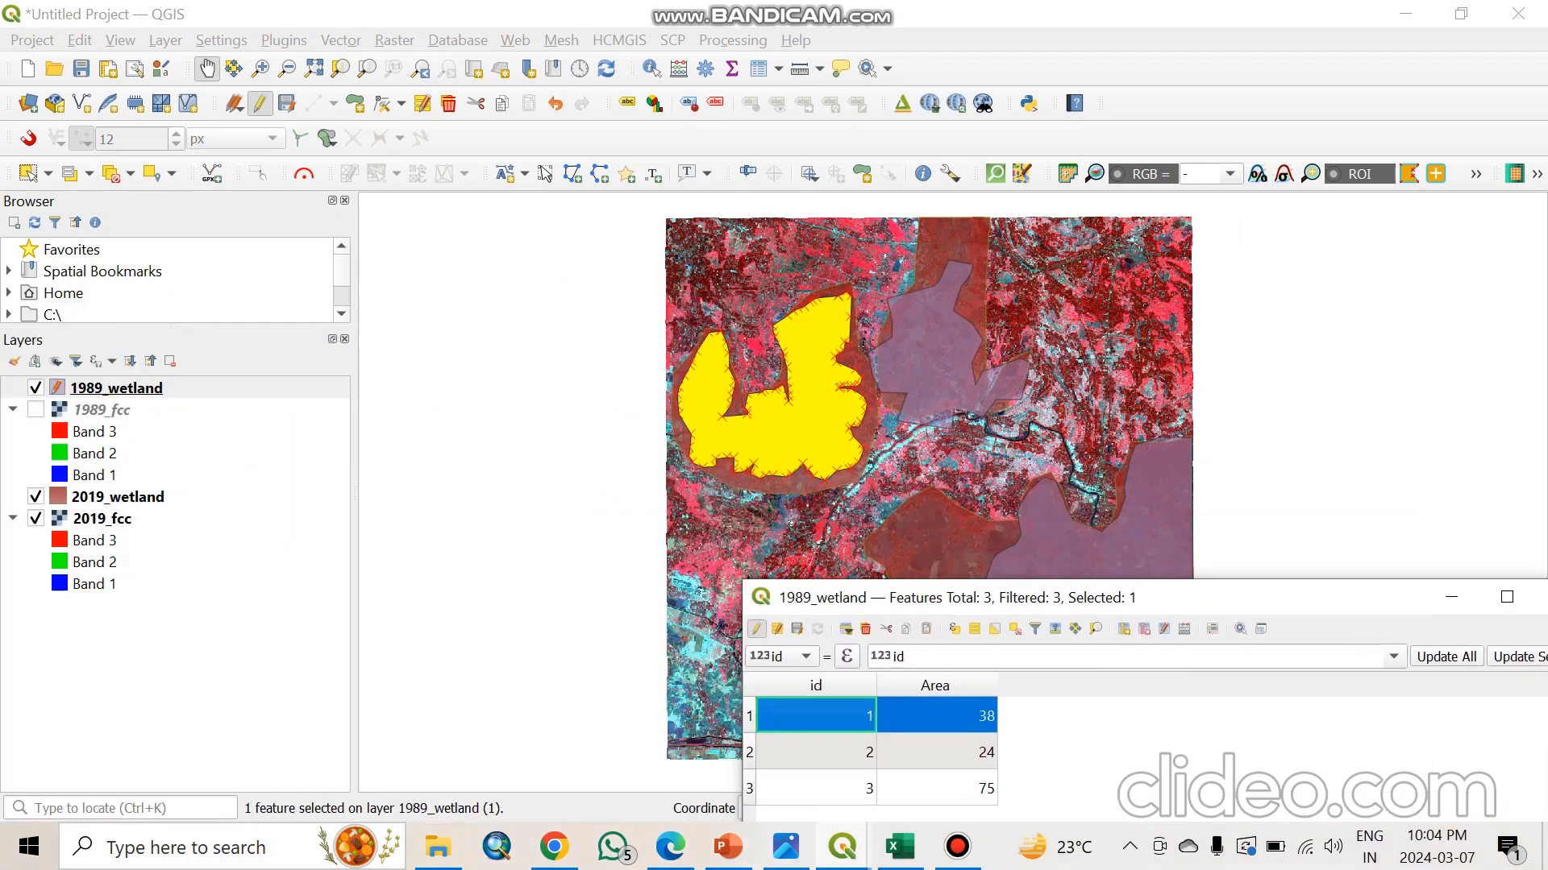
left_click(749, 752)
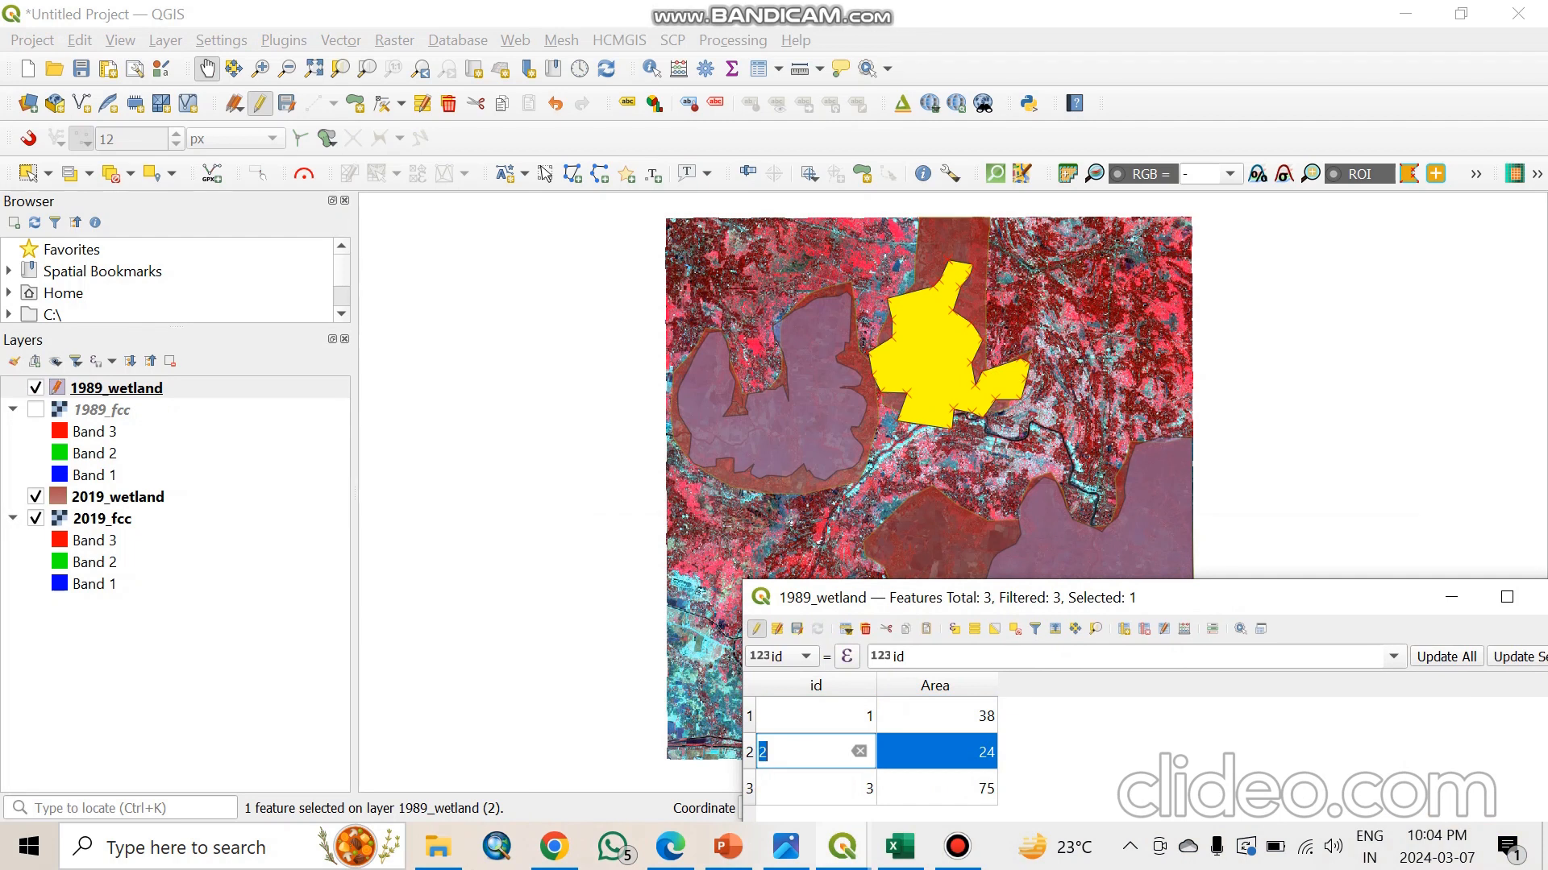
left_click(749, 789)
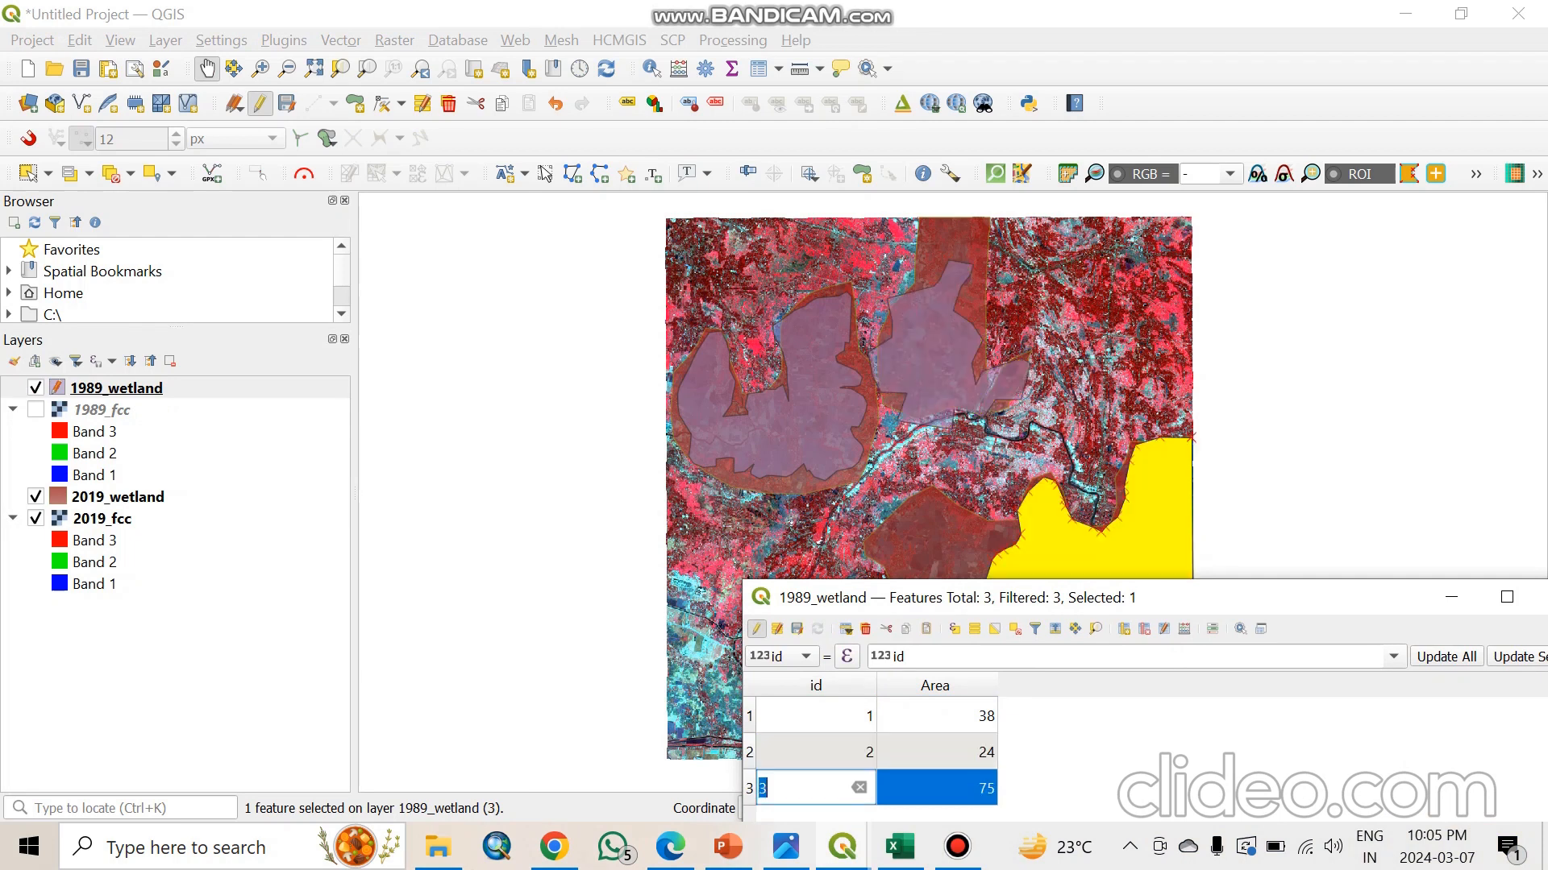
left_click_drag(1180, 597, 654, 274)
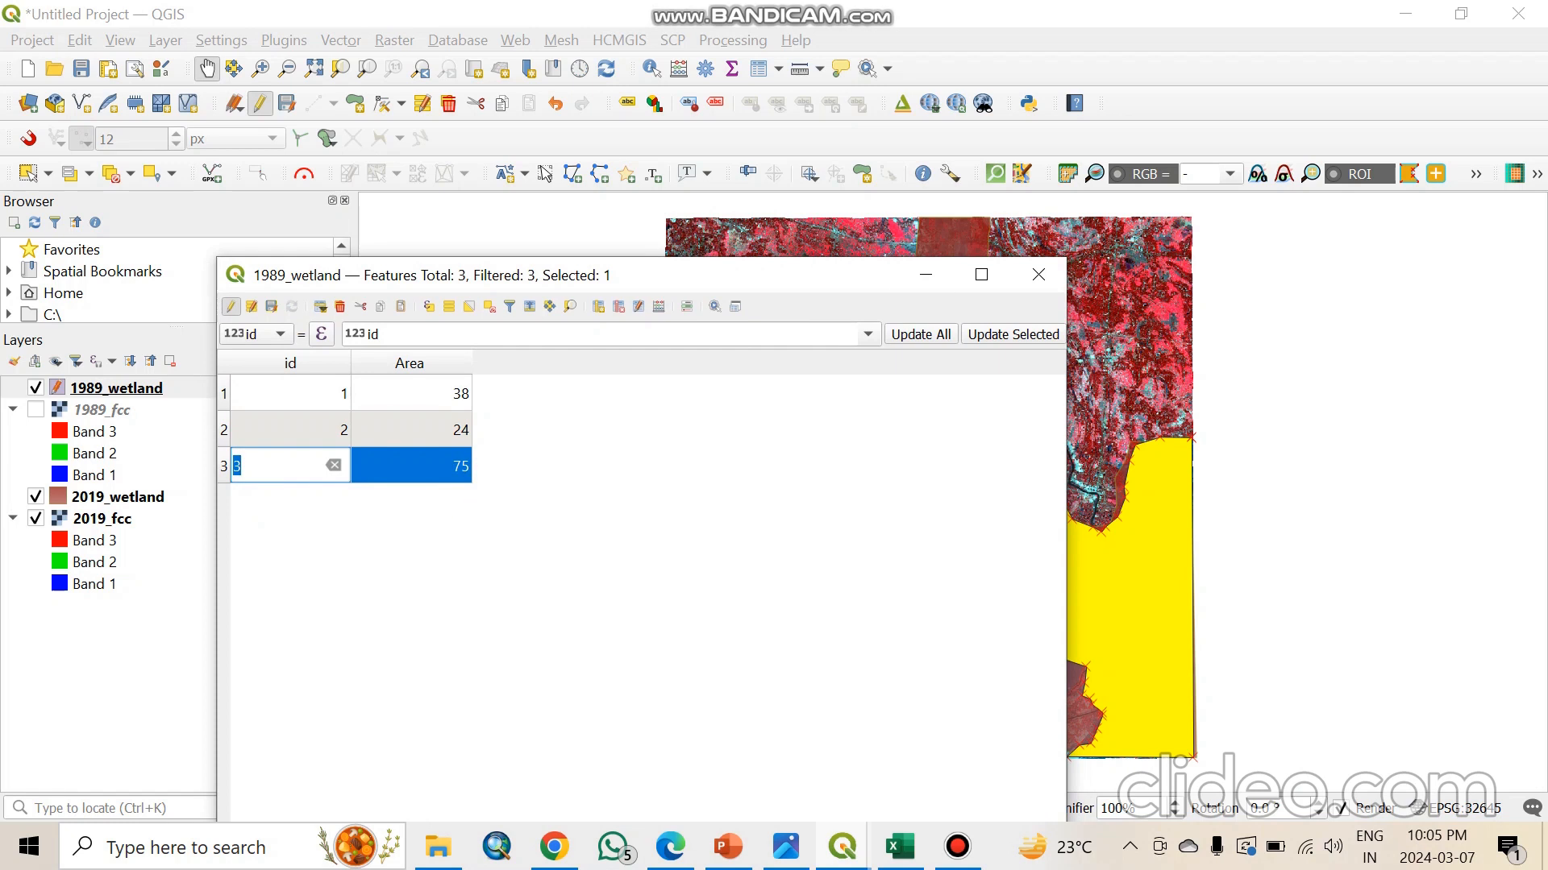
left_click_drag(878, 274, 808, 180)
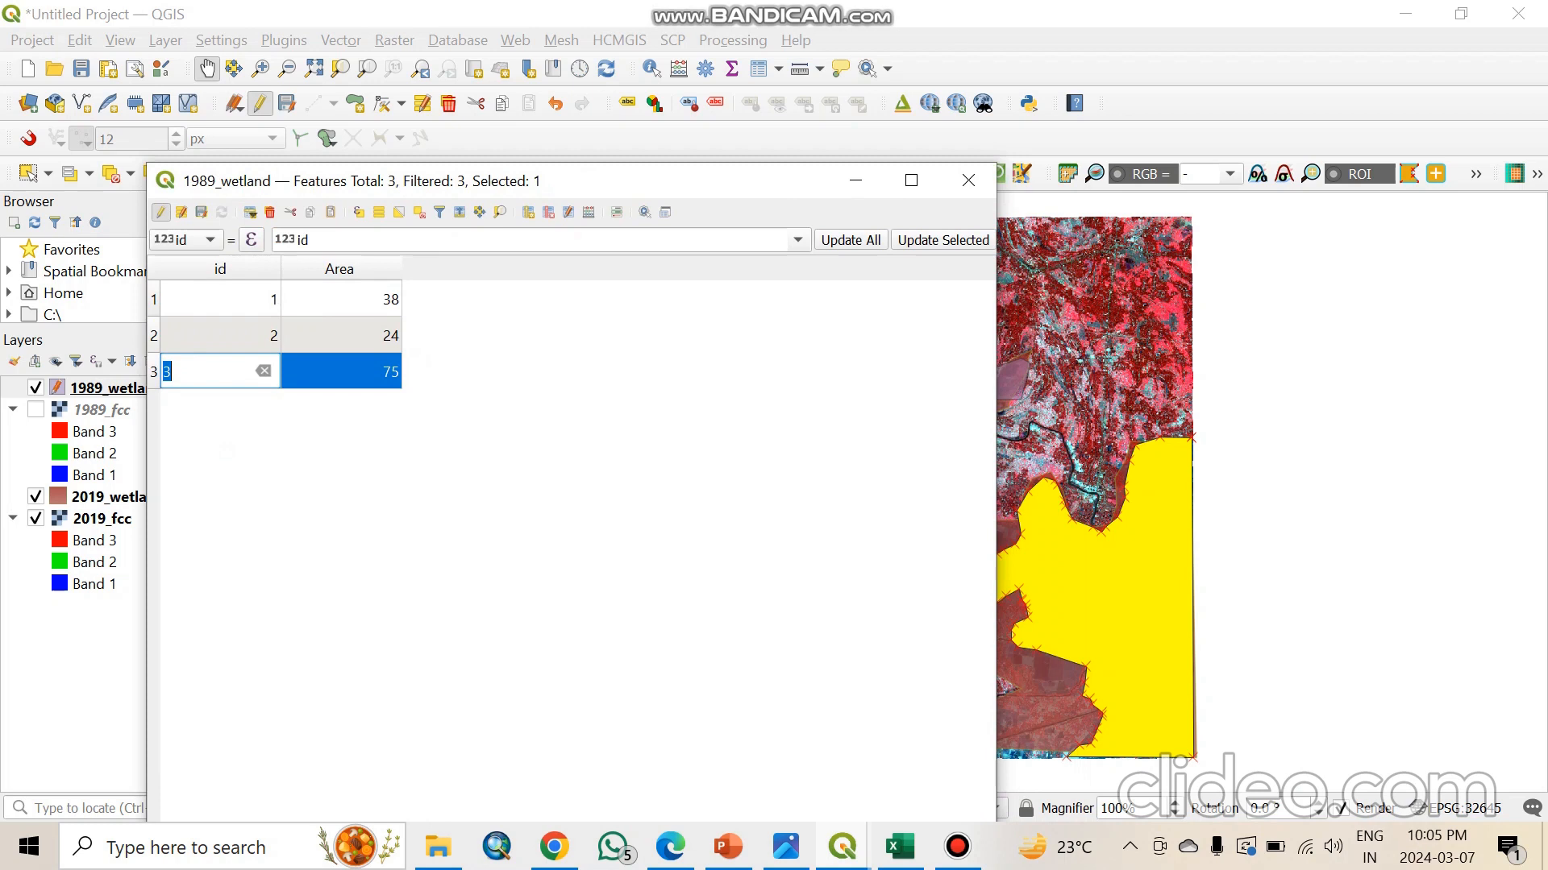
left_click_drag(696, 187, 1167, 355)
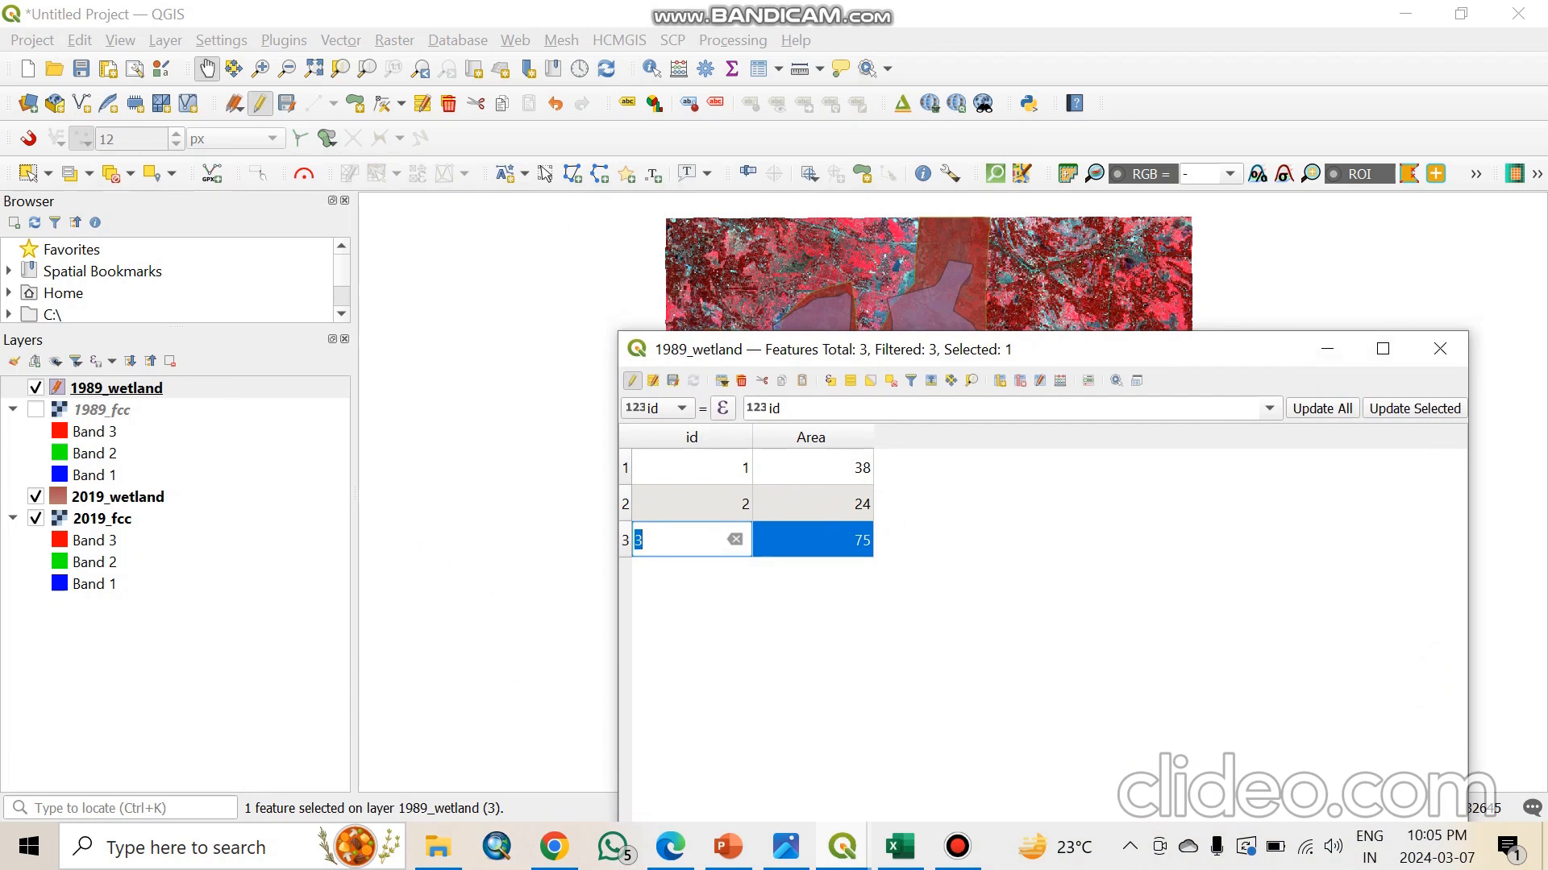
Step: Try to save the 1989_wetland edits, close its attribute table, and stop editing by discarding the changes
left_click(632, 380)
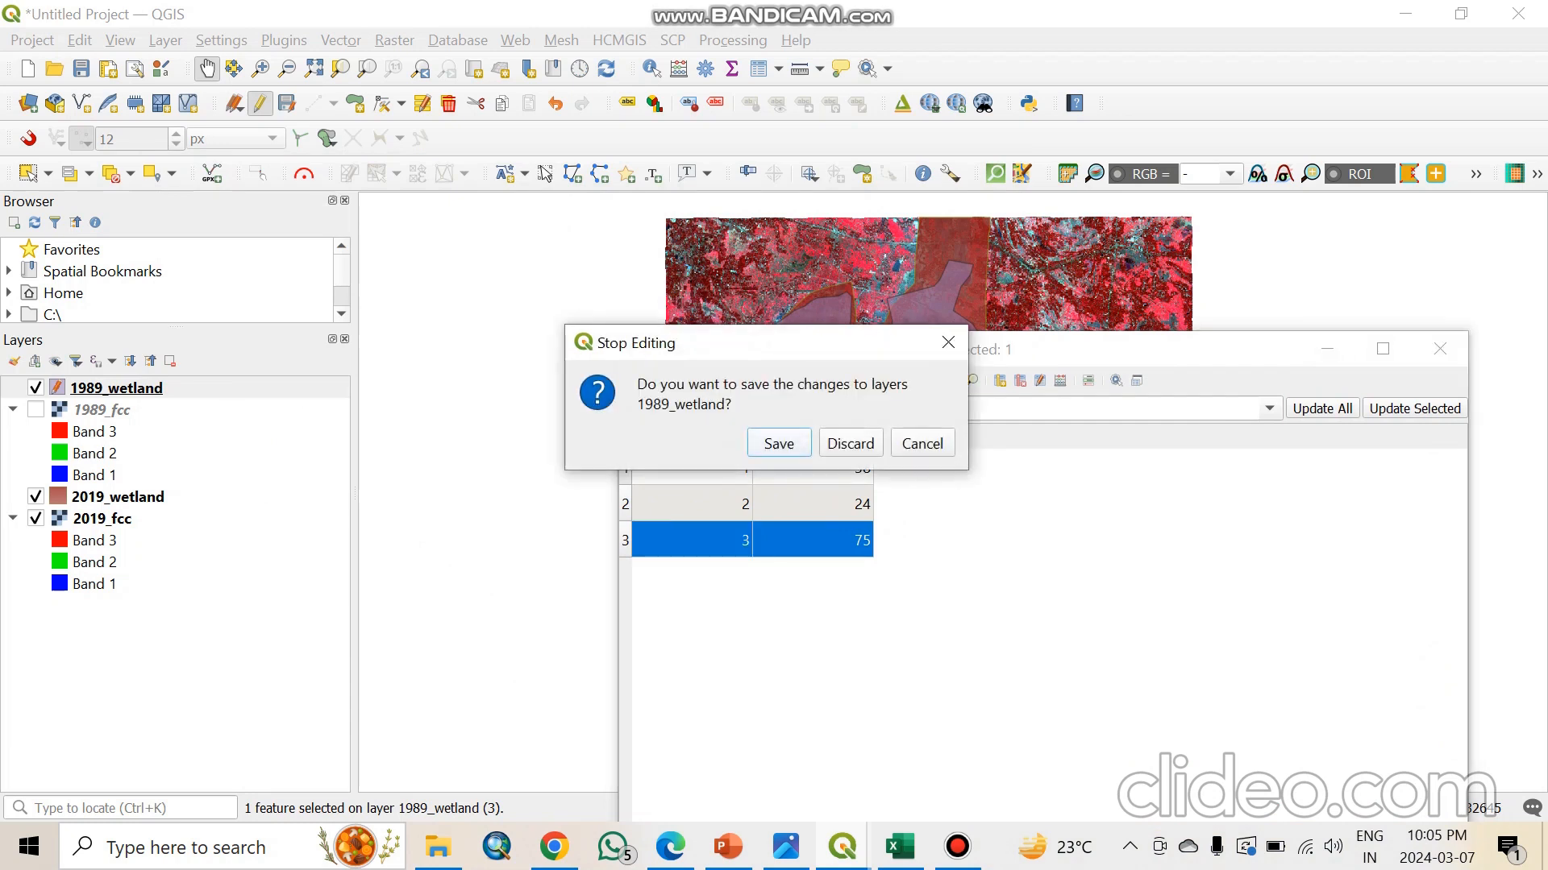
key("Return")
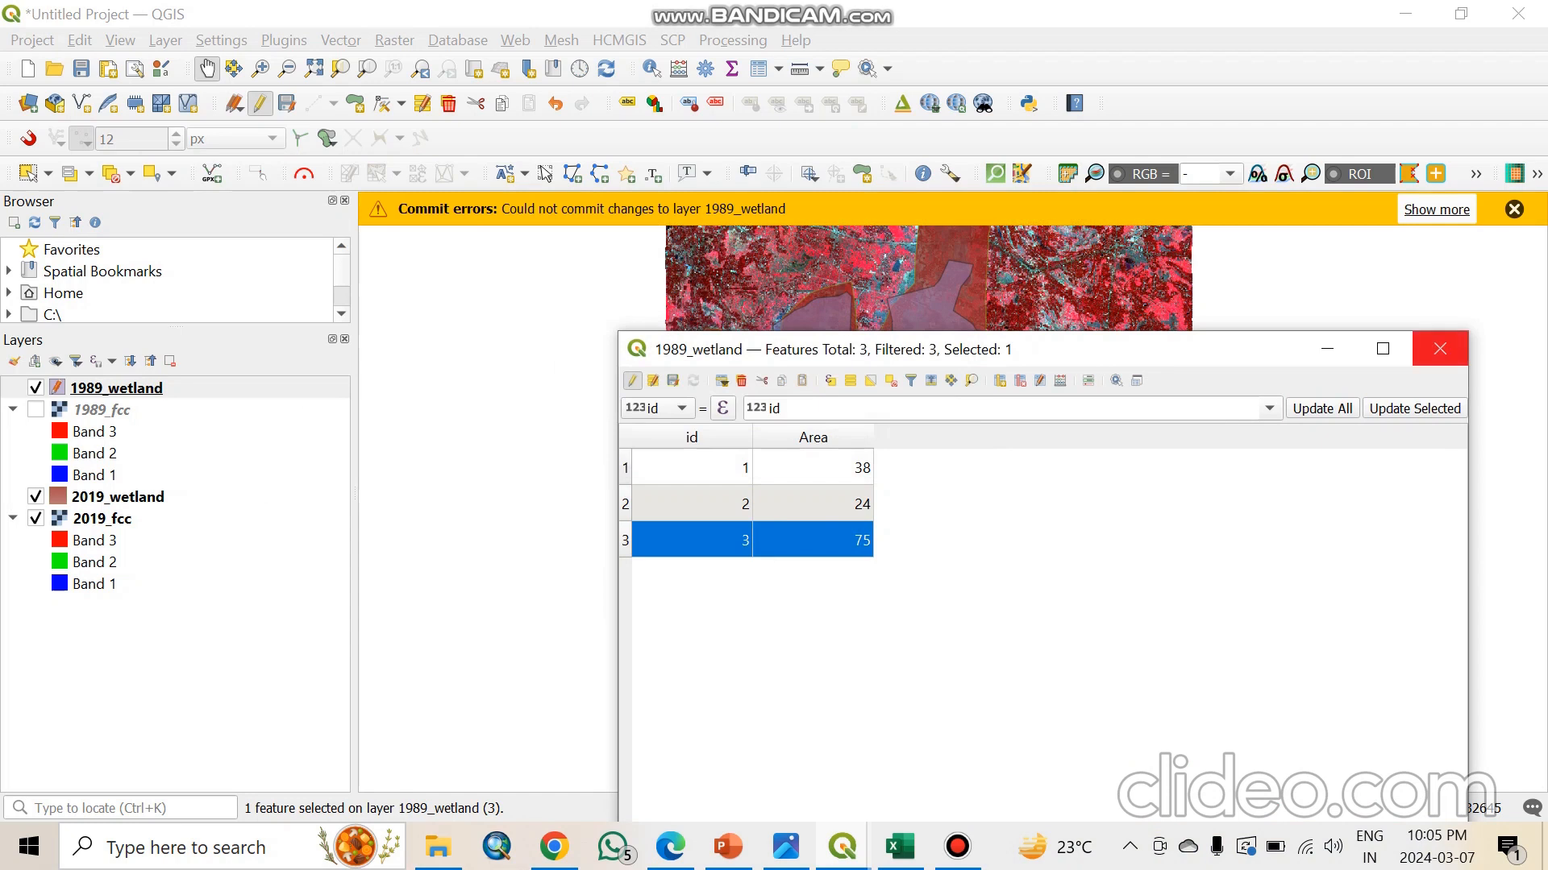
left_click(1440, 348)
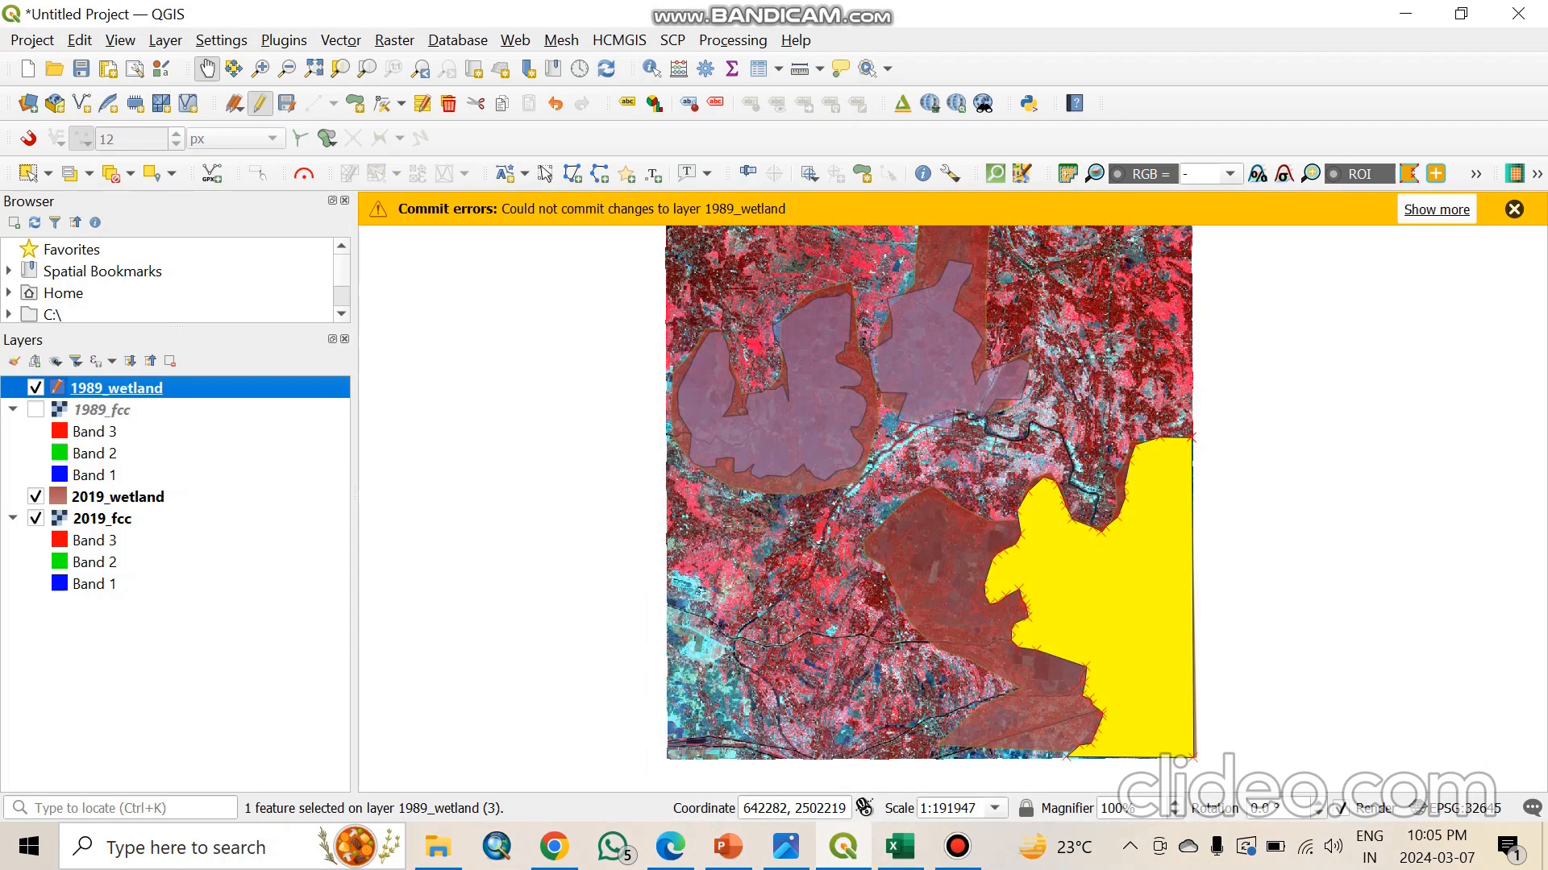
left_click(259, 104)
left_click(851, 443)
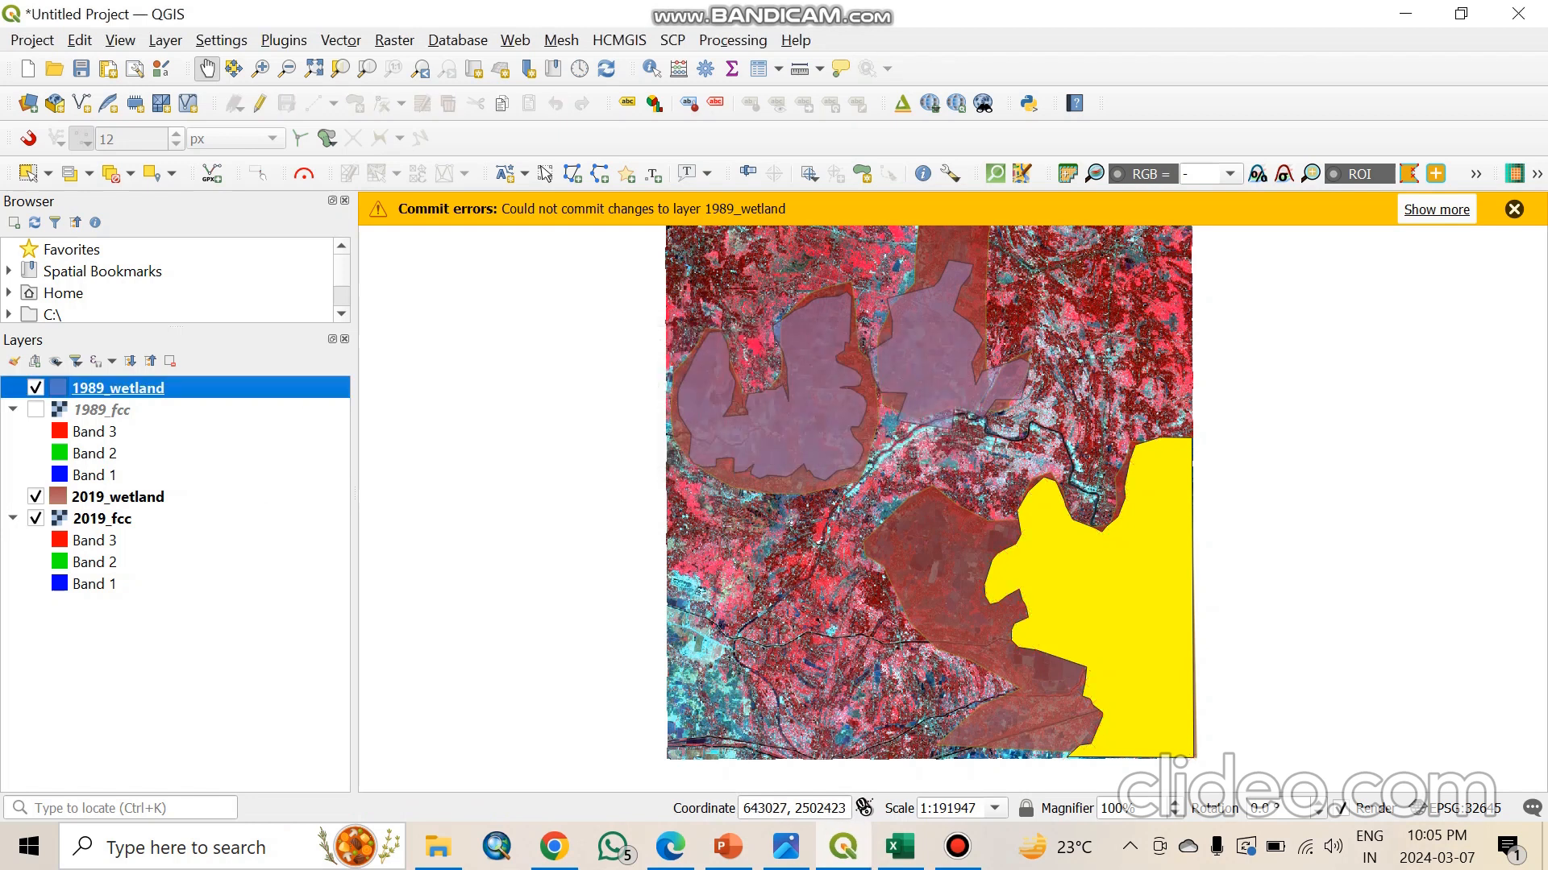
Step: Clear the feature selection on the 1989_wetland layer
right_click(129, 389)
left_click(211, 661)
left_click(211, 661)
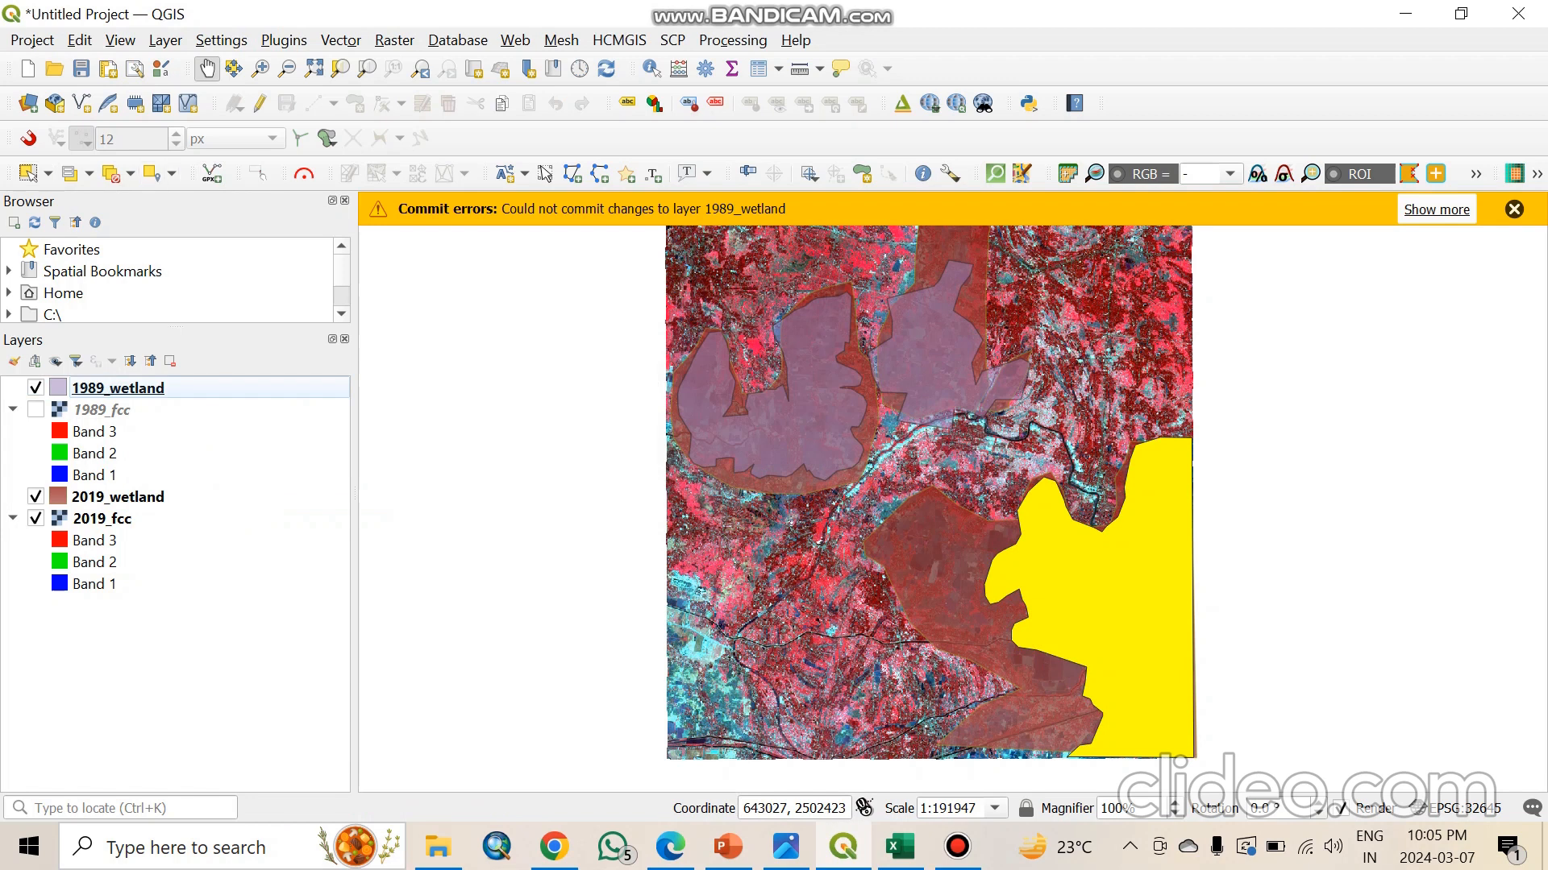
left_click(28, 174)
left_click(111, 173)
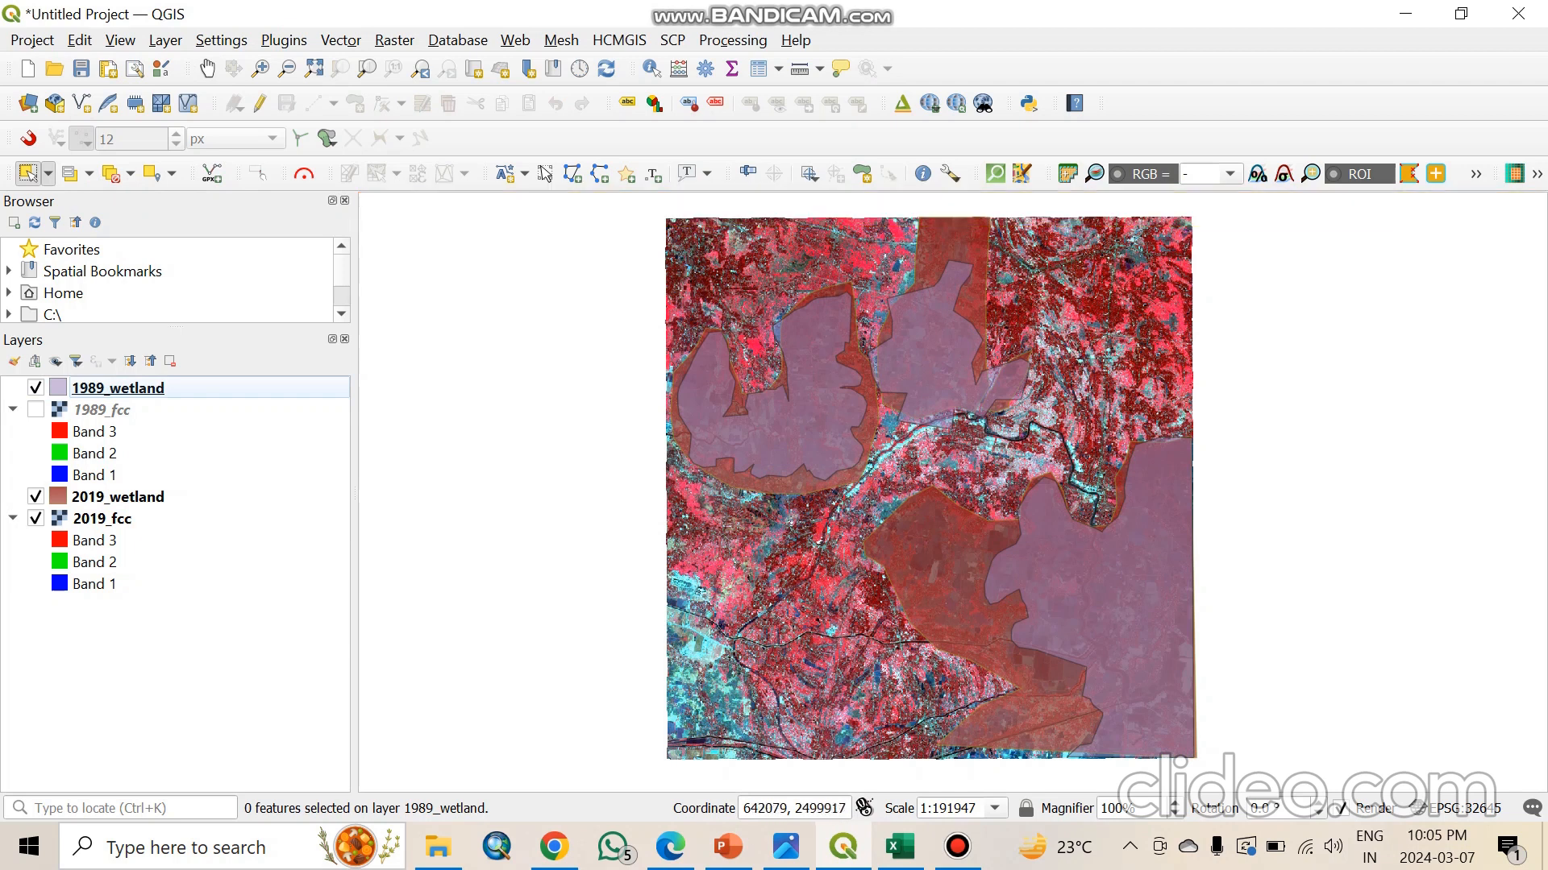
Step: Open the attribute table of the 2019_wetland layer and enable editing
left_click(117, 497)
right_click(111, 496)
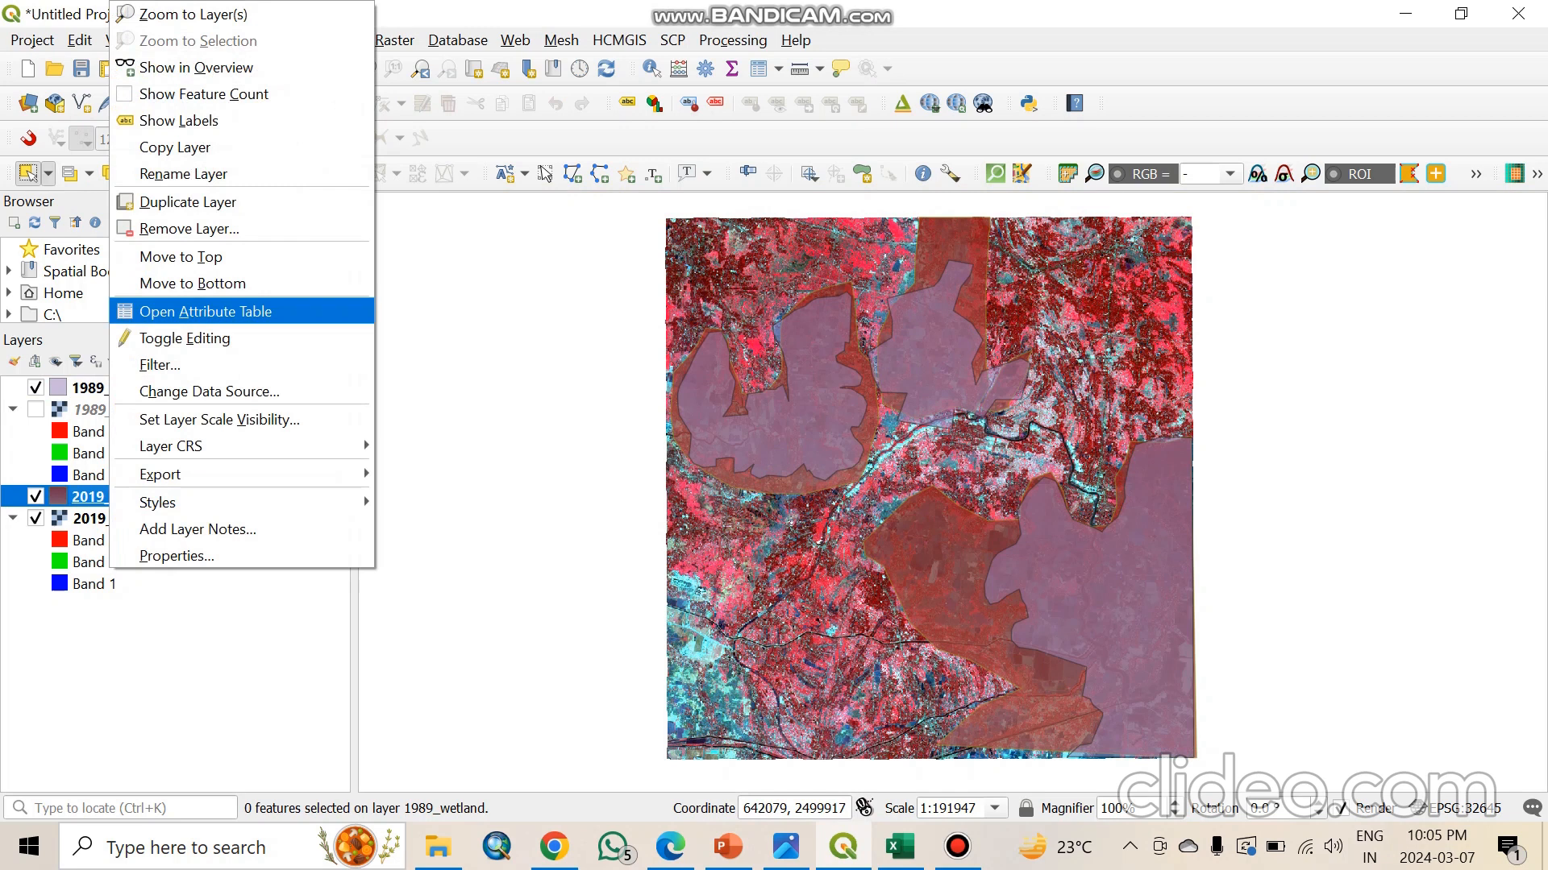
key("Return")
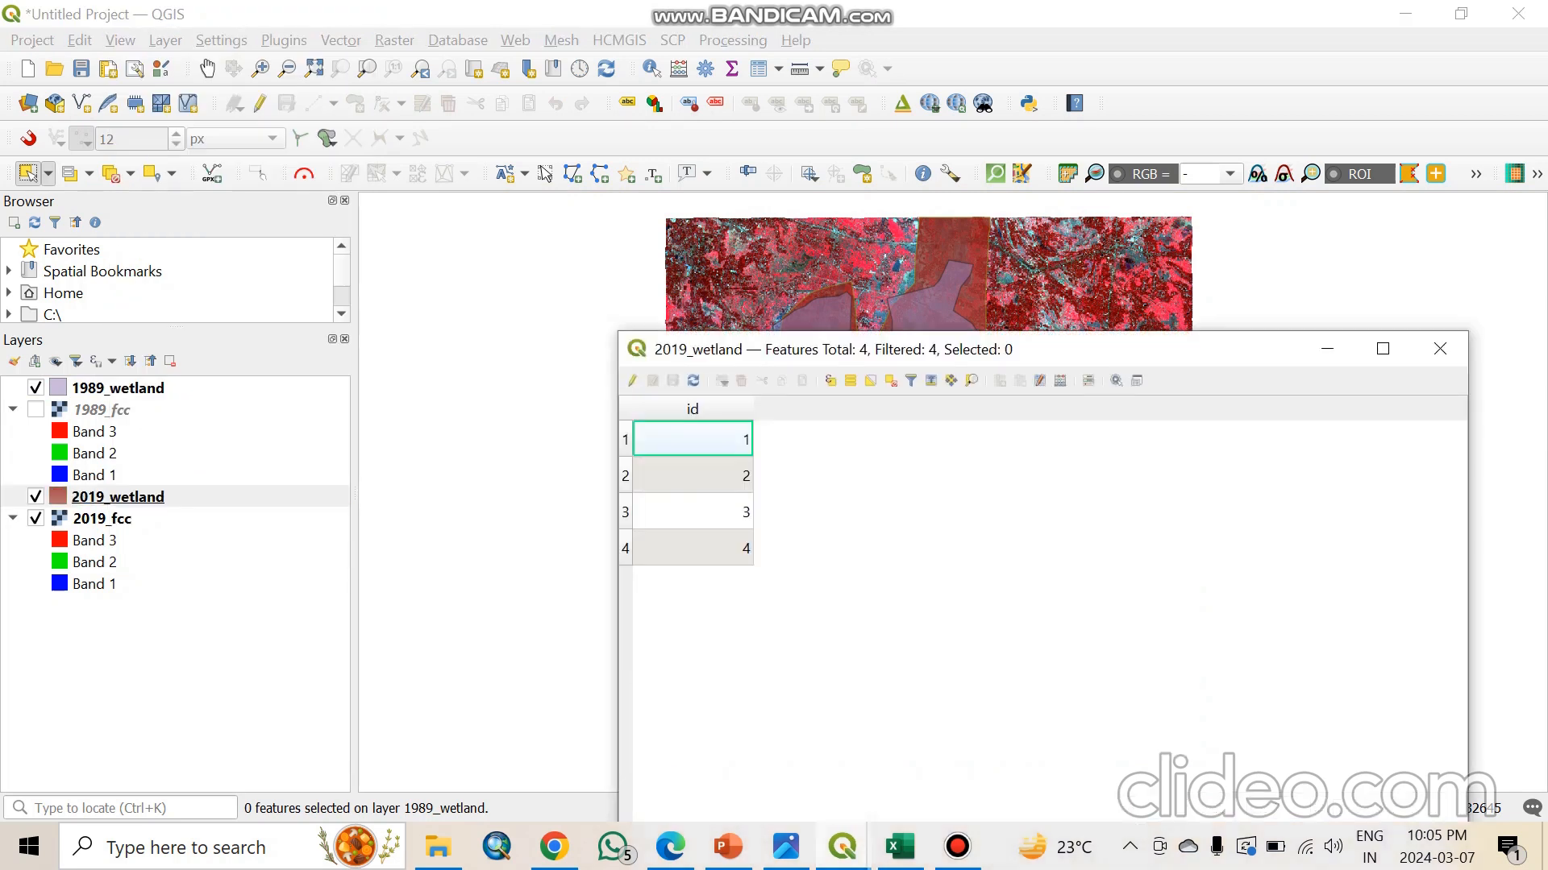
left_click(632, 380)
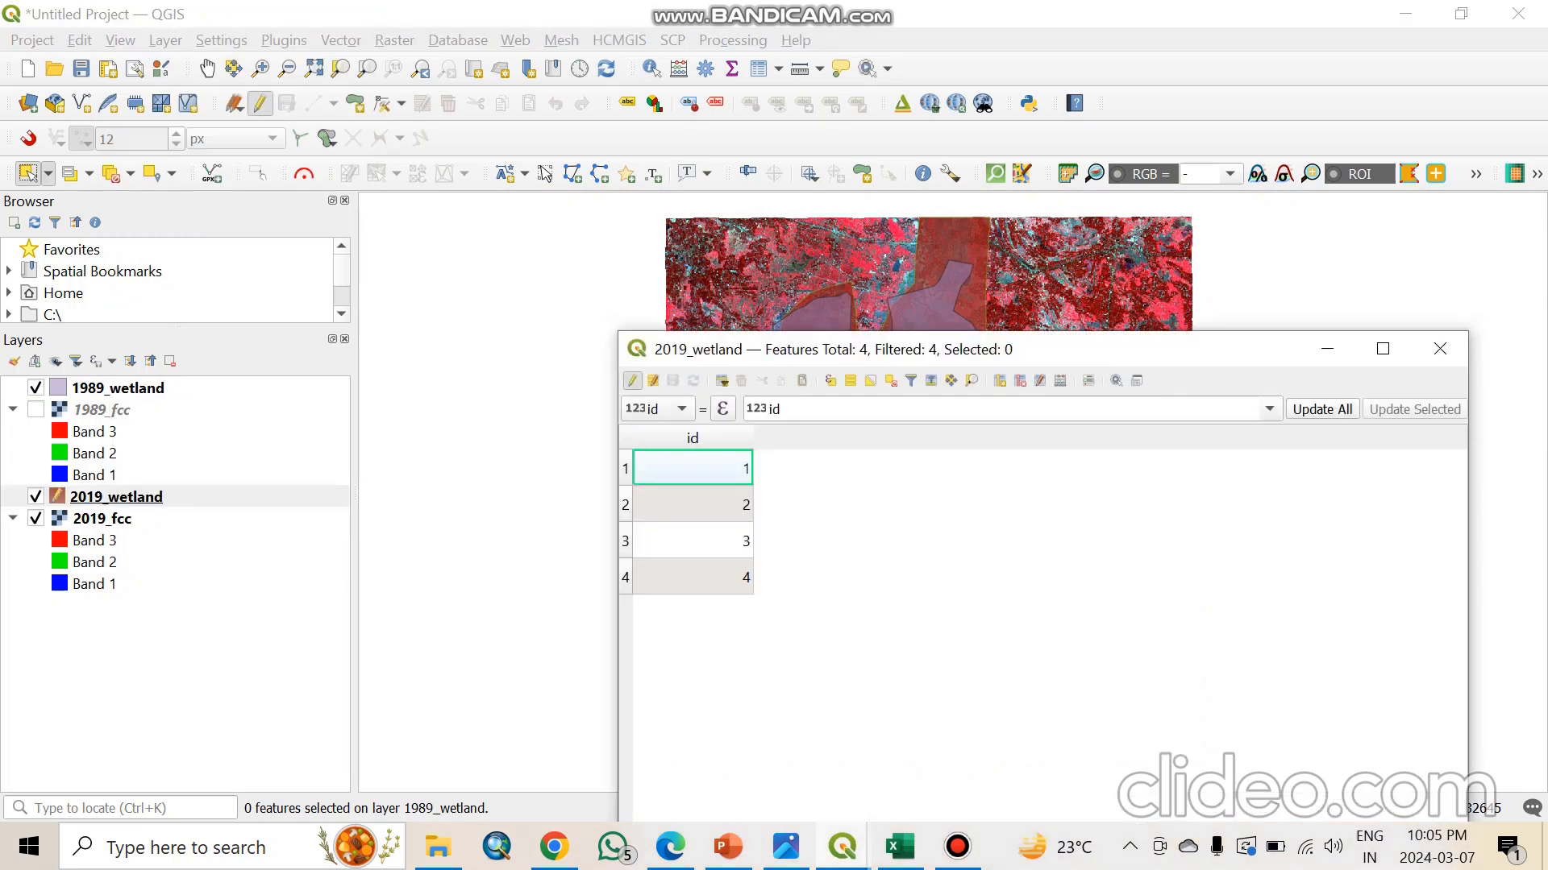
Step: Start naming a new output field for the 2019_wetland layer in the Field Calculator
left_click(1060, 381)
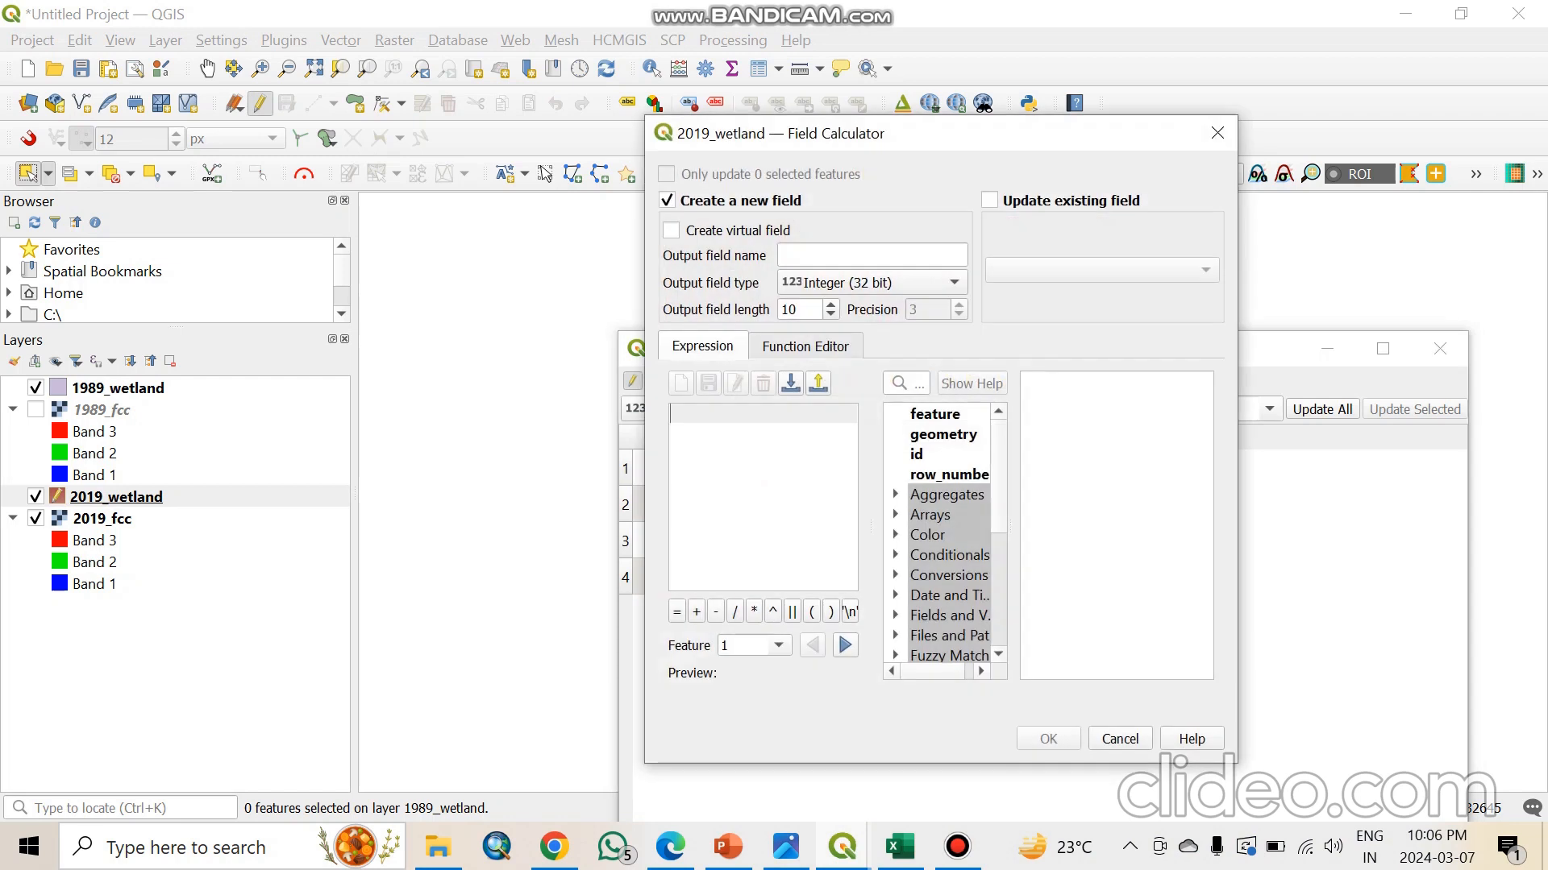
left_click(872, 255)
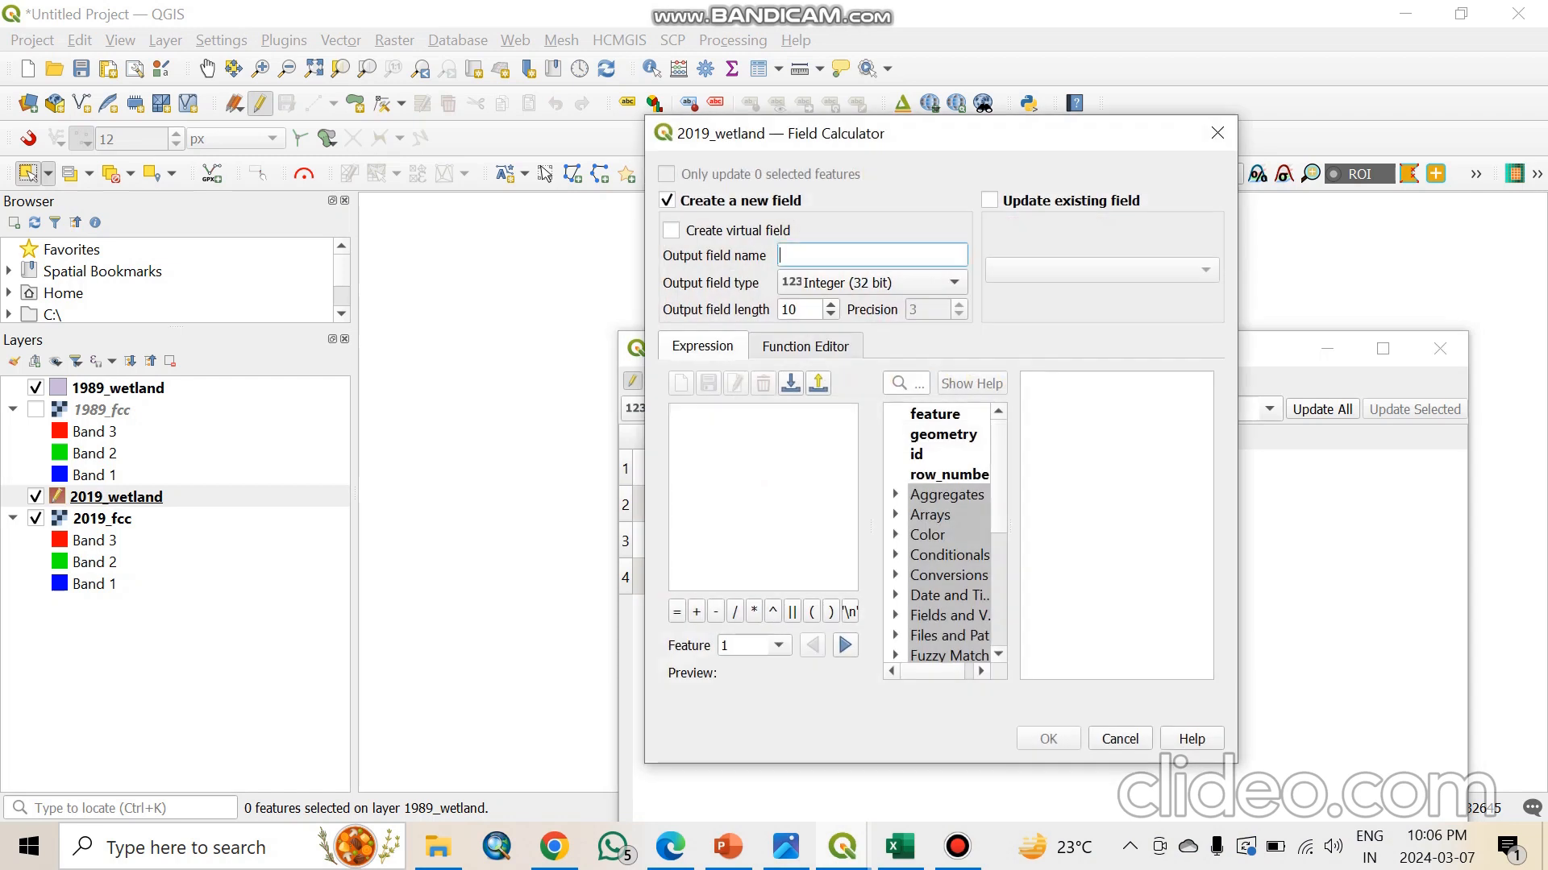
type("a")
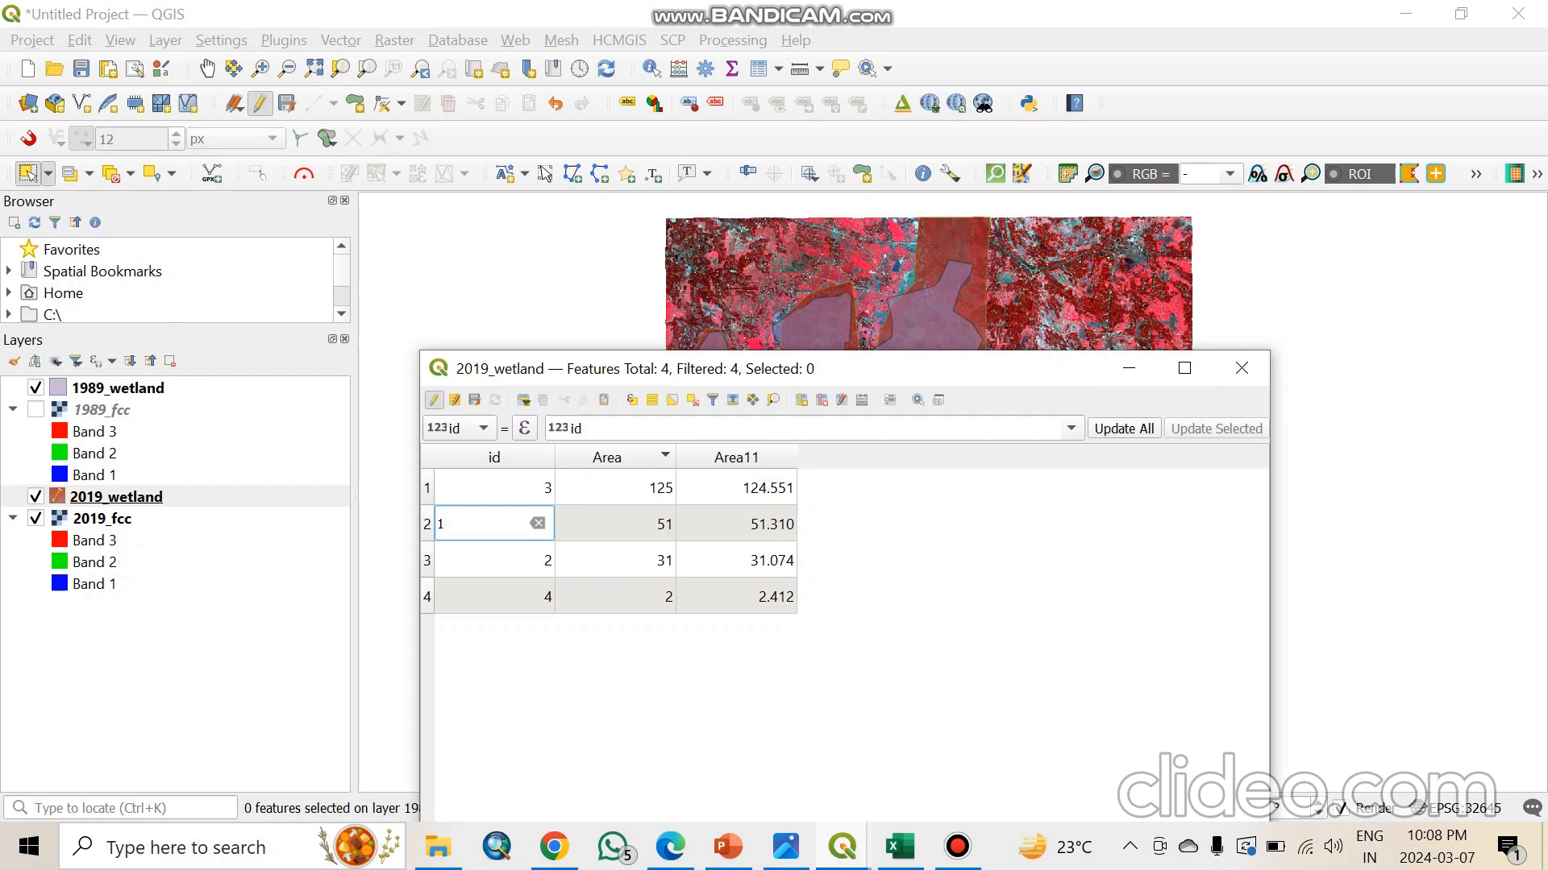
Step: Delete the Area and Area11 fields from the 2019_wetland layer
left_click(736, 457)
left_click(736, 457)
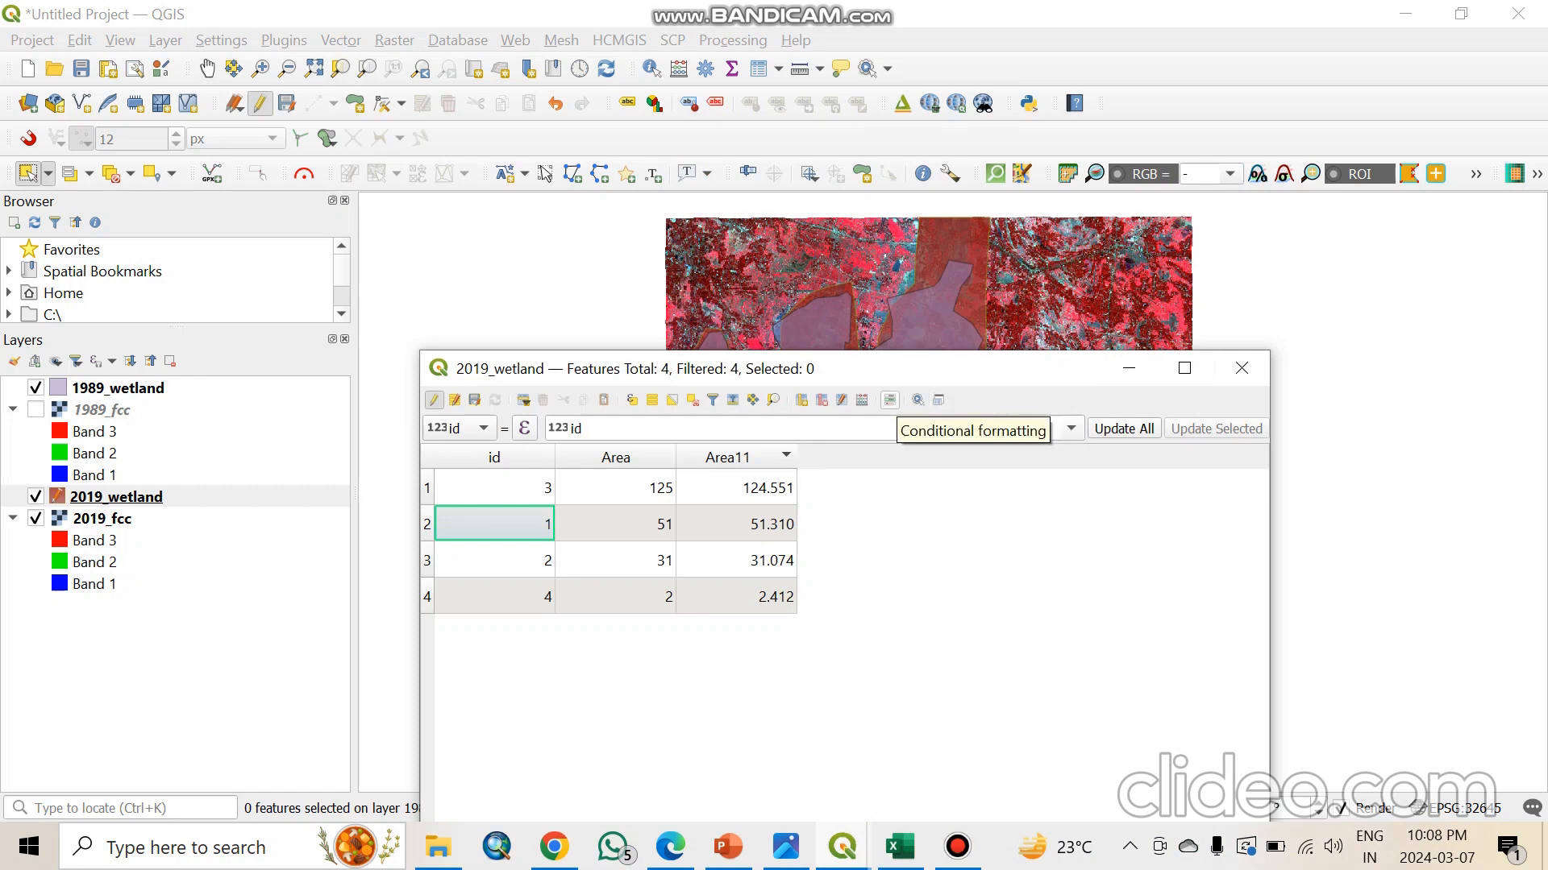
left_click(821, 399)
left_click(810, 406)
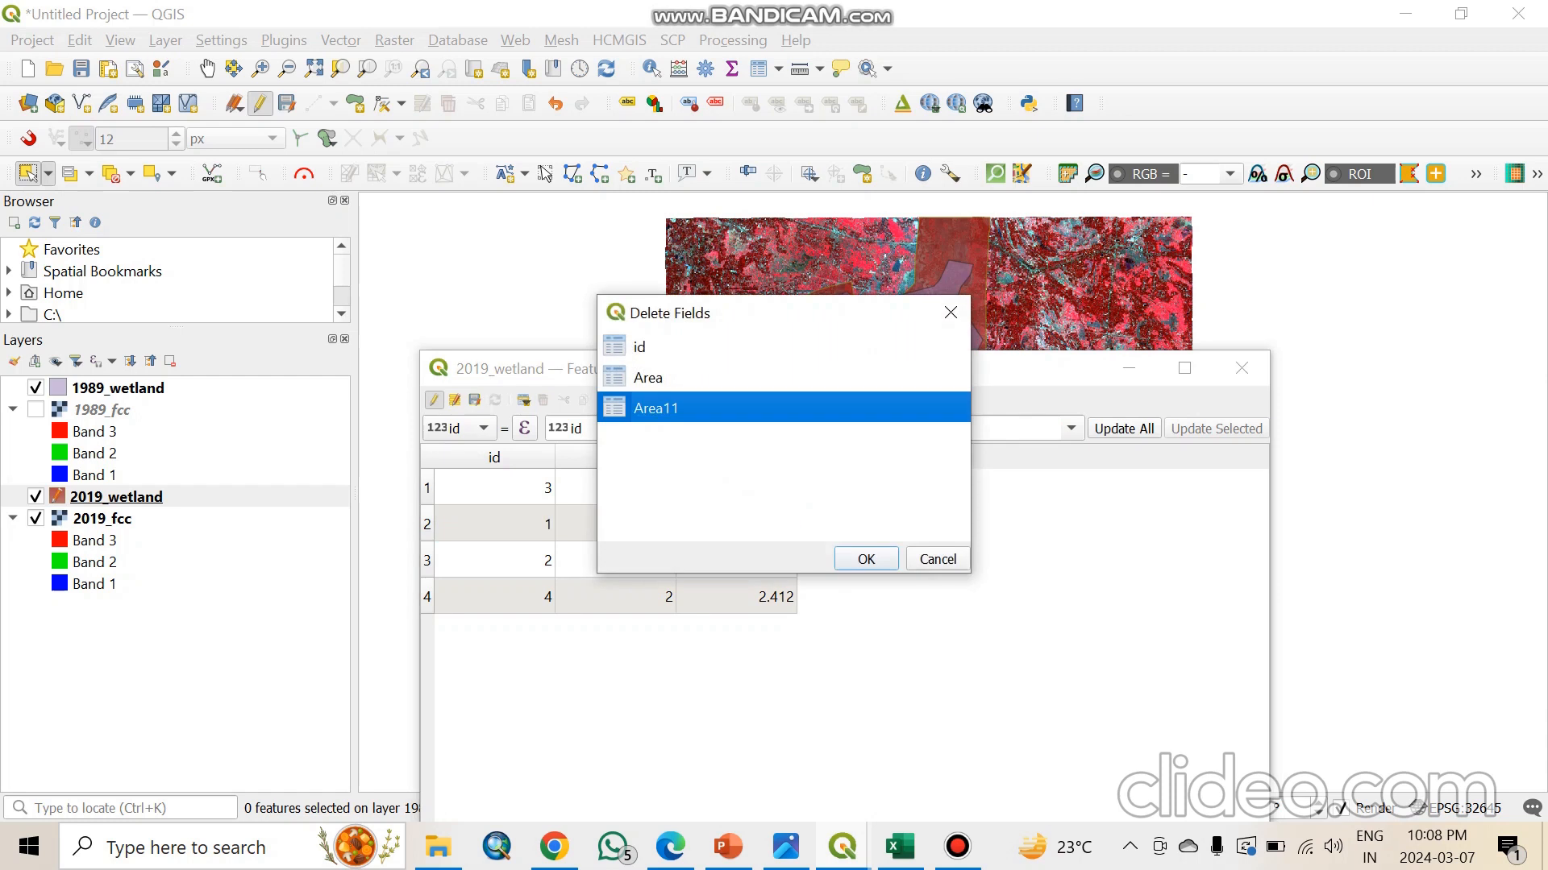
left_click(647, 378, "shift")
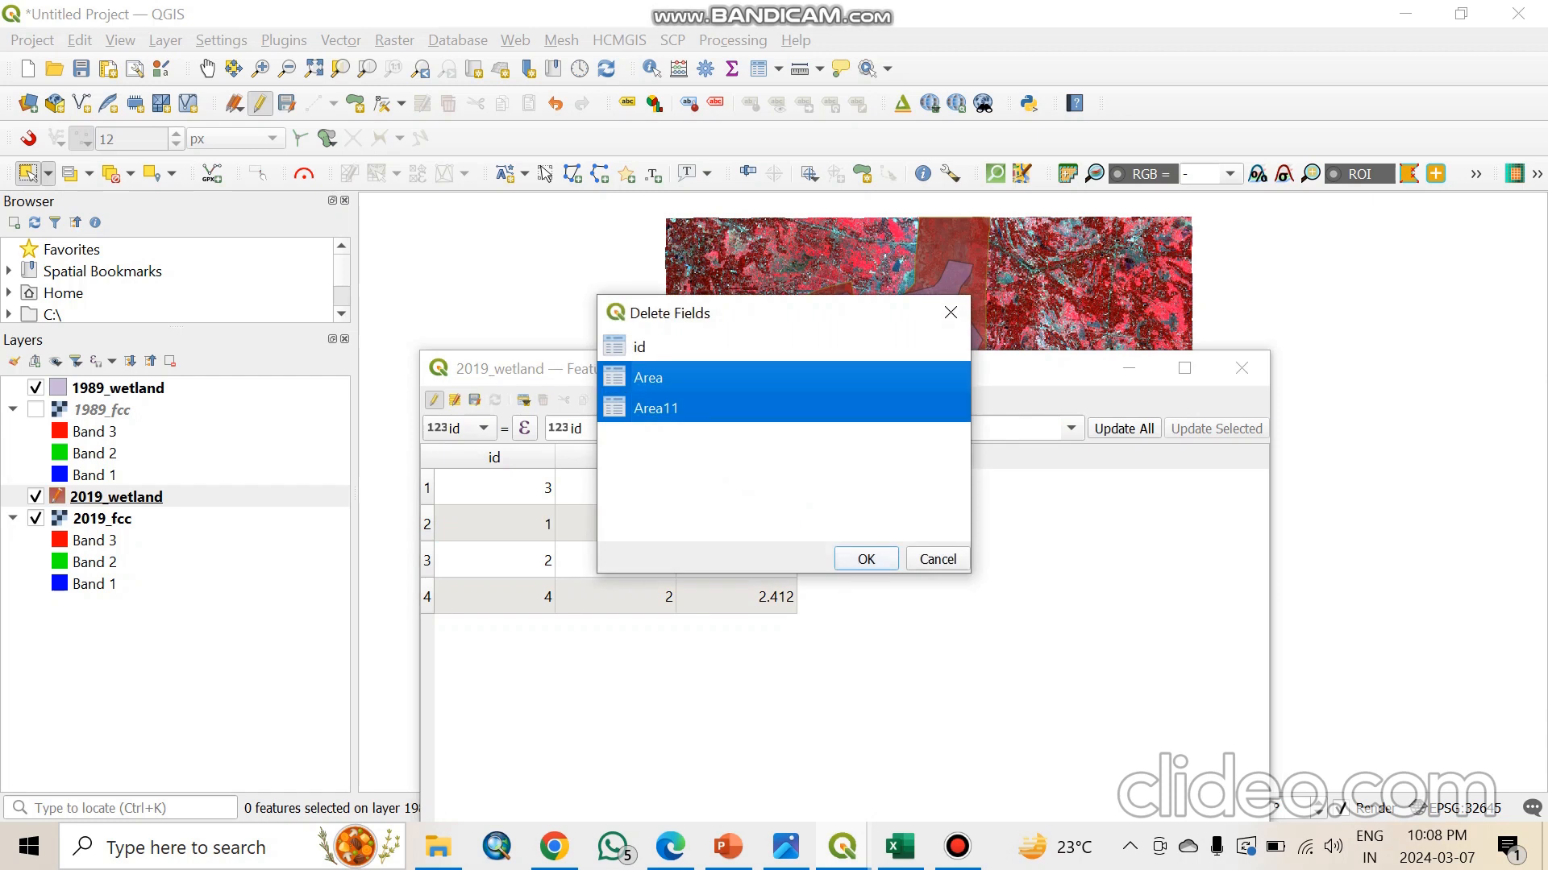
left_click(865, 558)
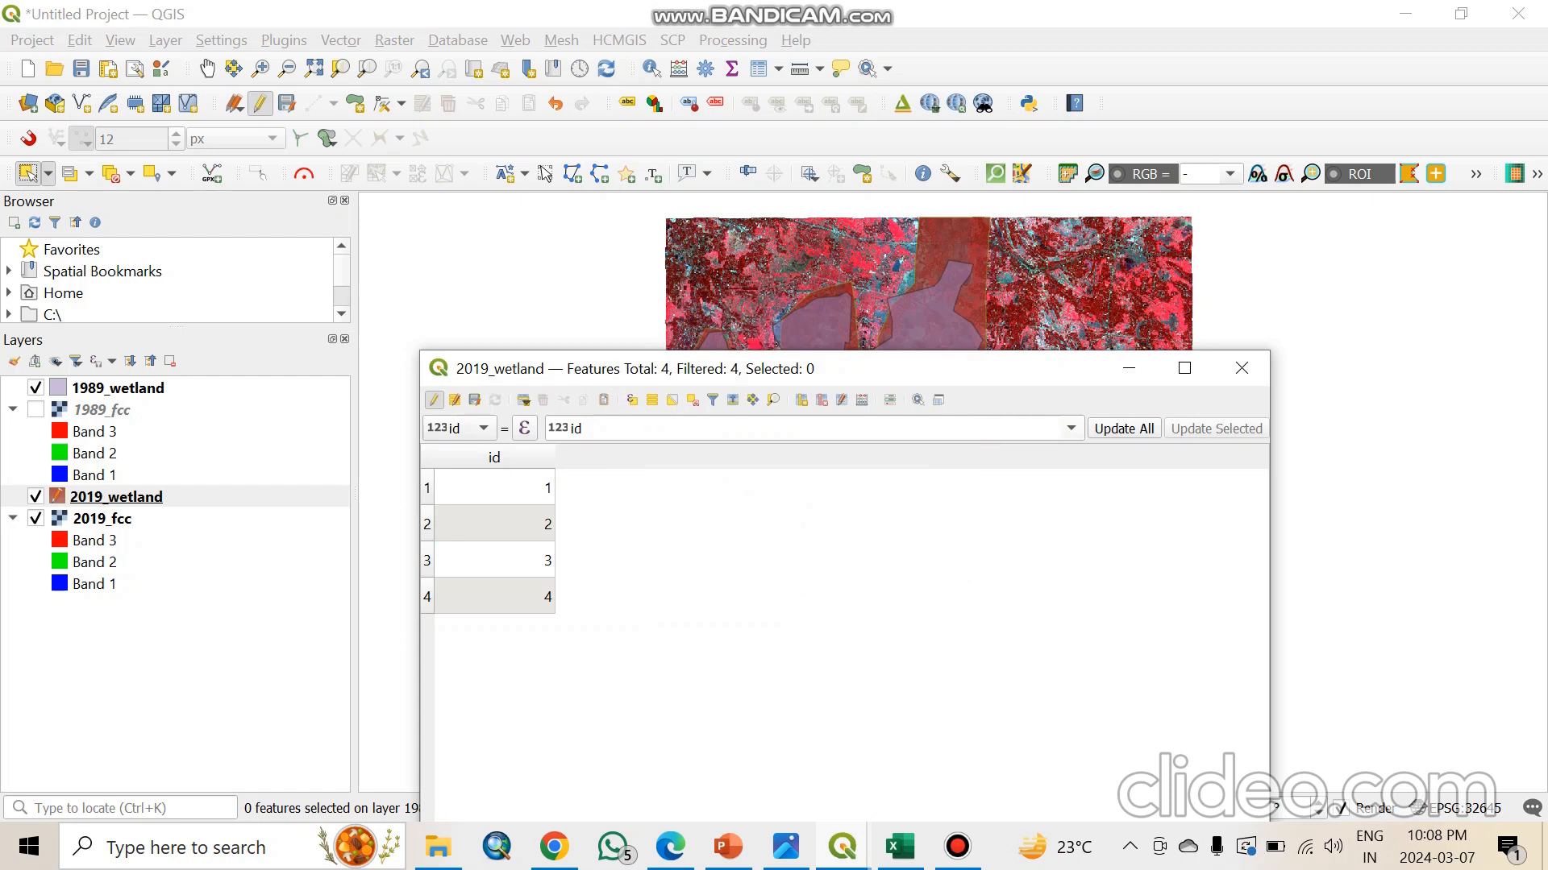
Step: Set up a new Decimal number (real) field named Area with length 8 in the Field Calculator for 2019_wetland
left_click(862, 400)
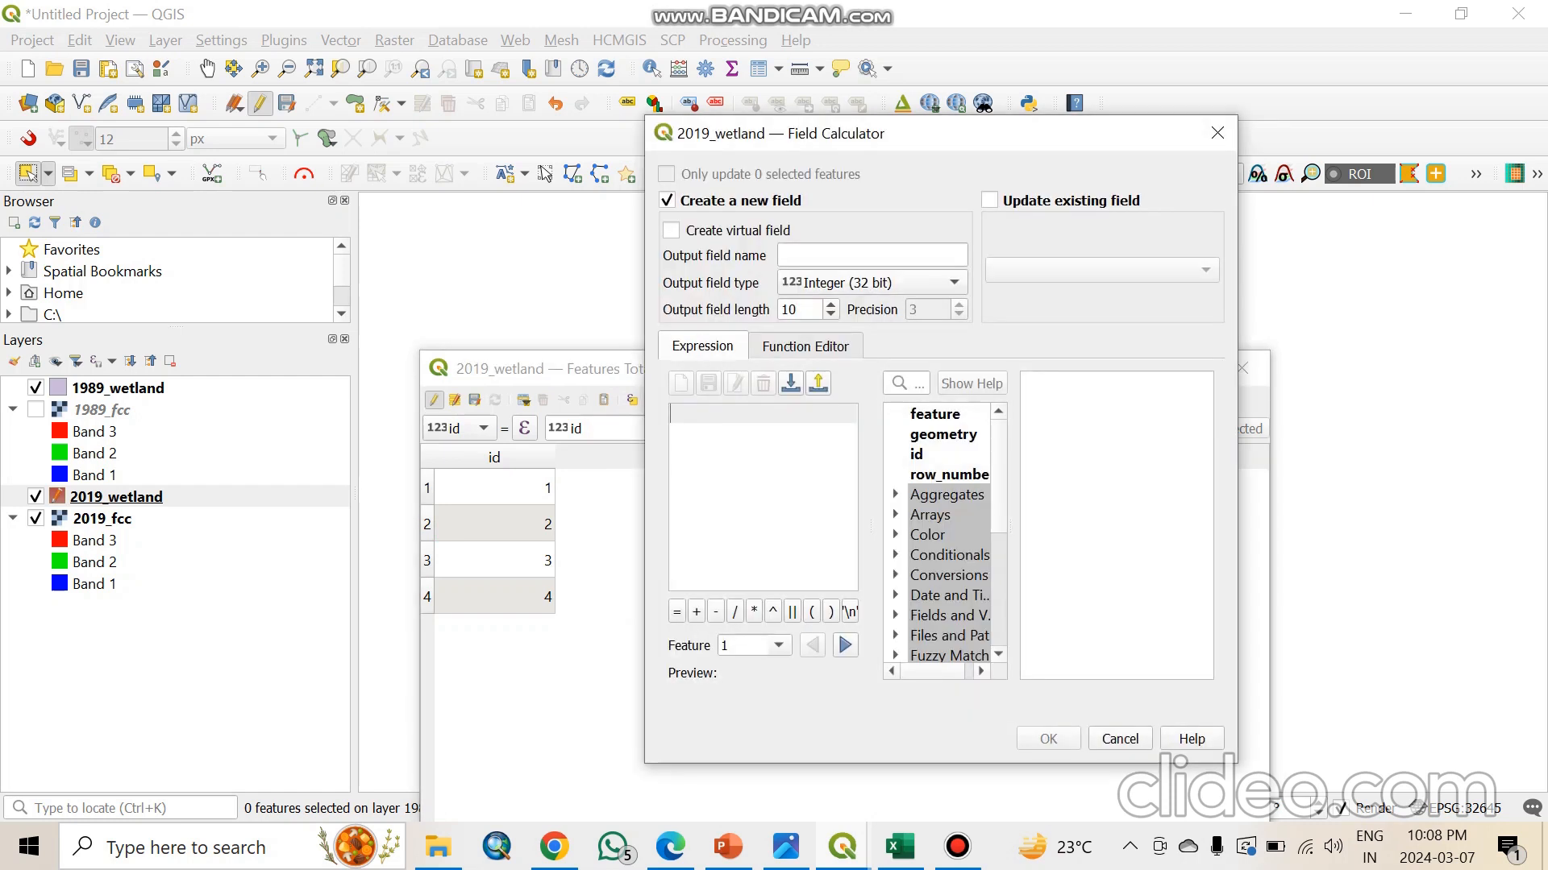
left_click(871, 255)
type("Area")
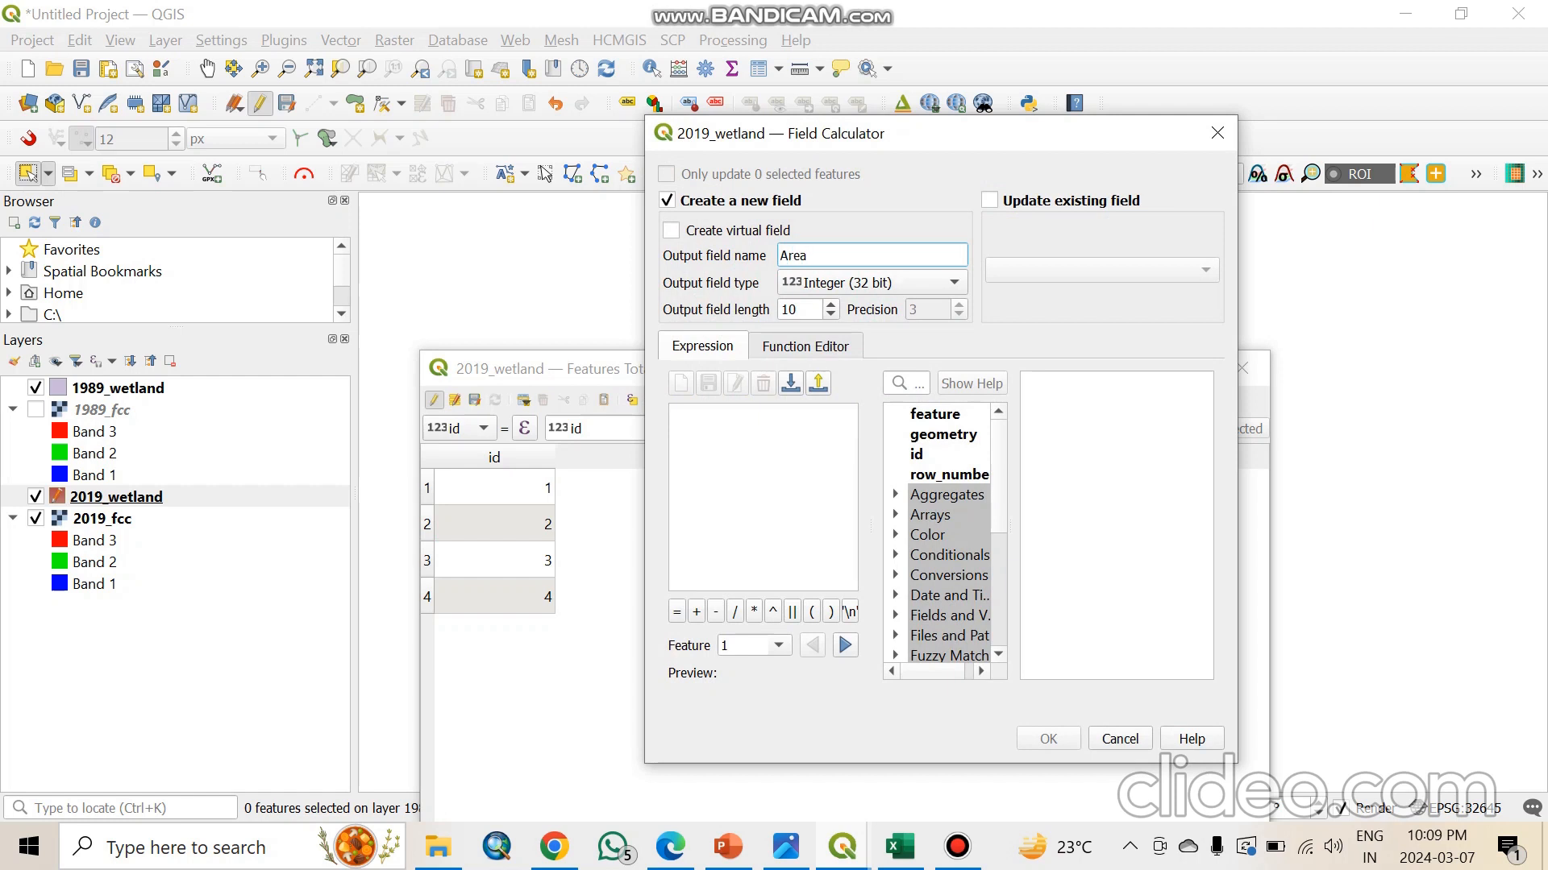
left_click(887, 283)
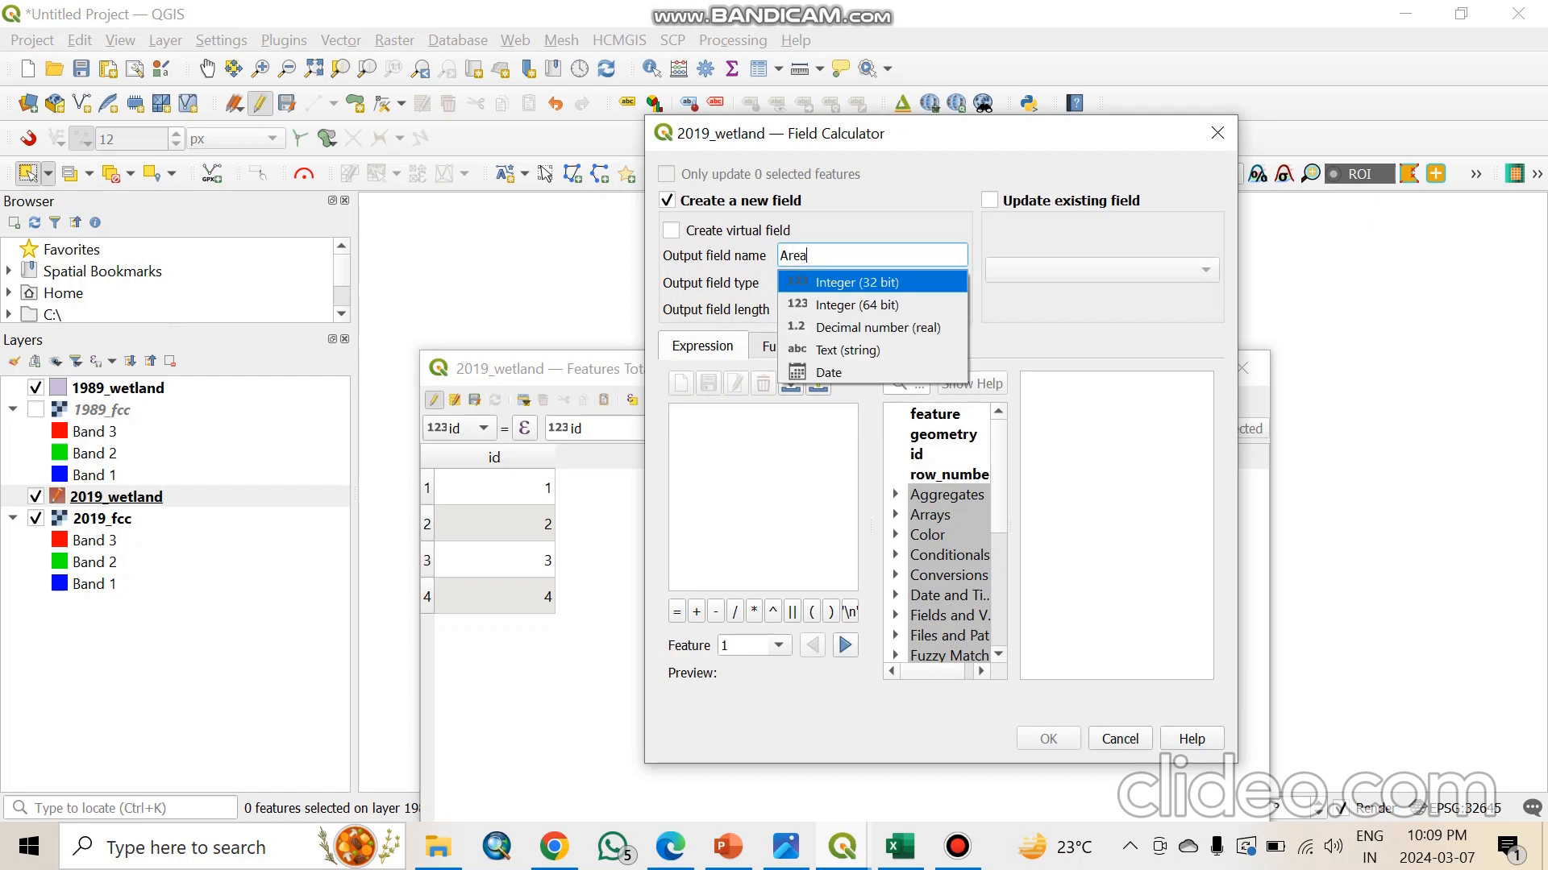
key("Return")
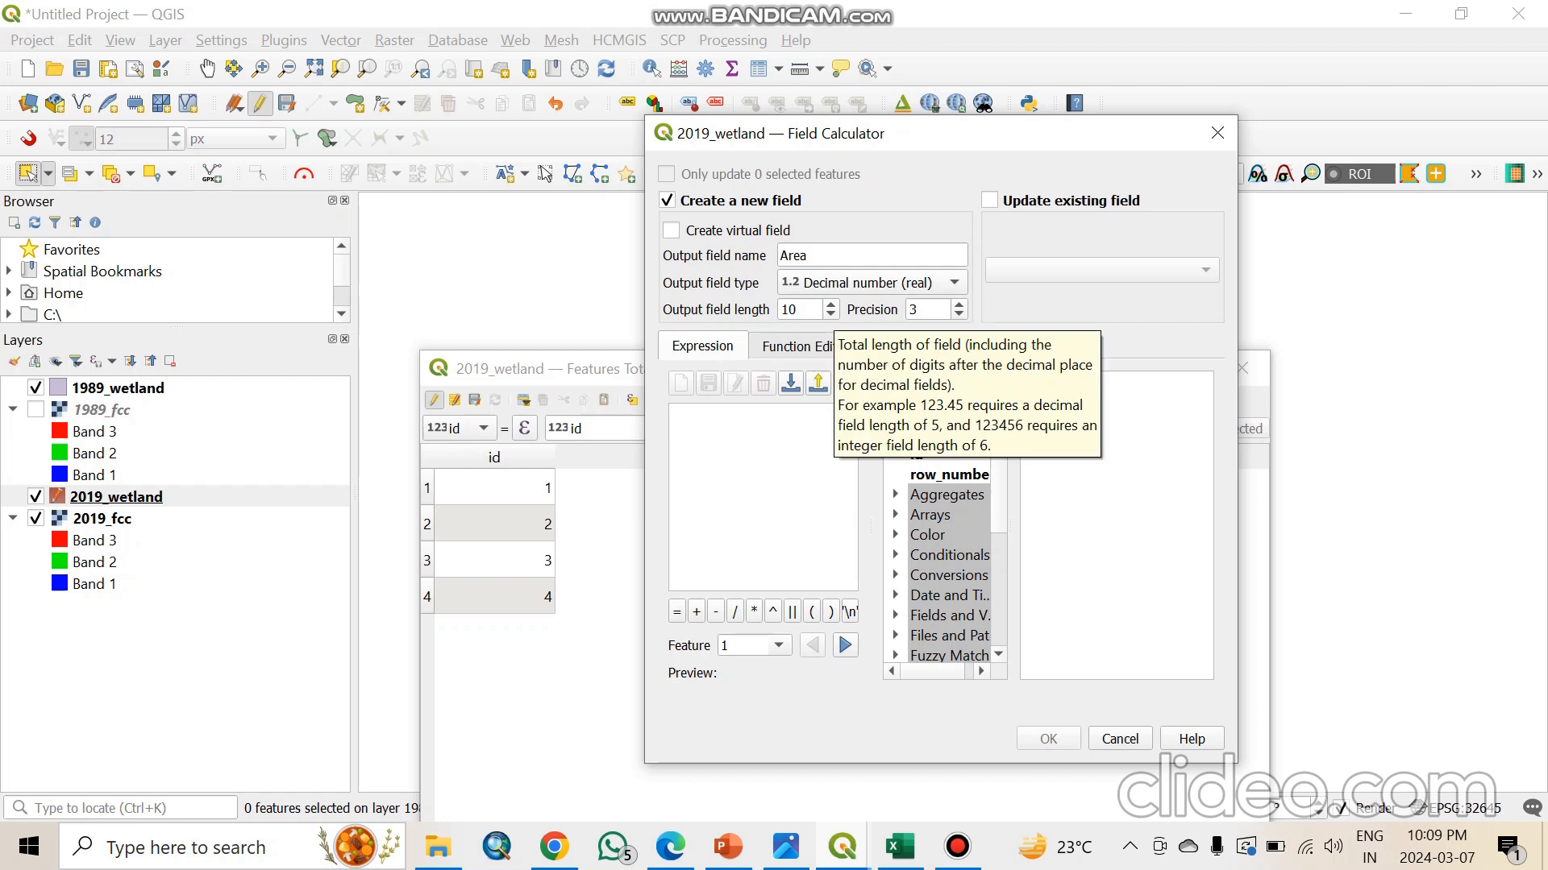
left_click(831, 315)
left_click(831, 314)
left_click(831, 314)
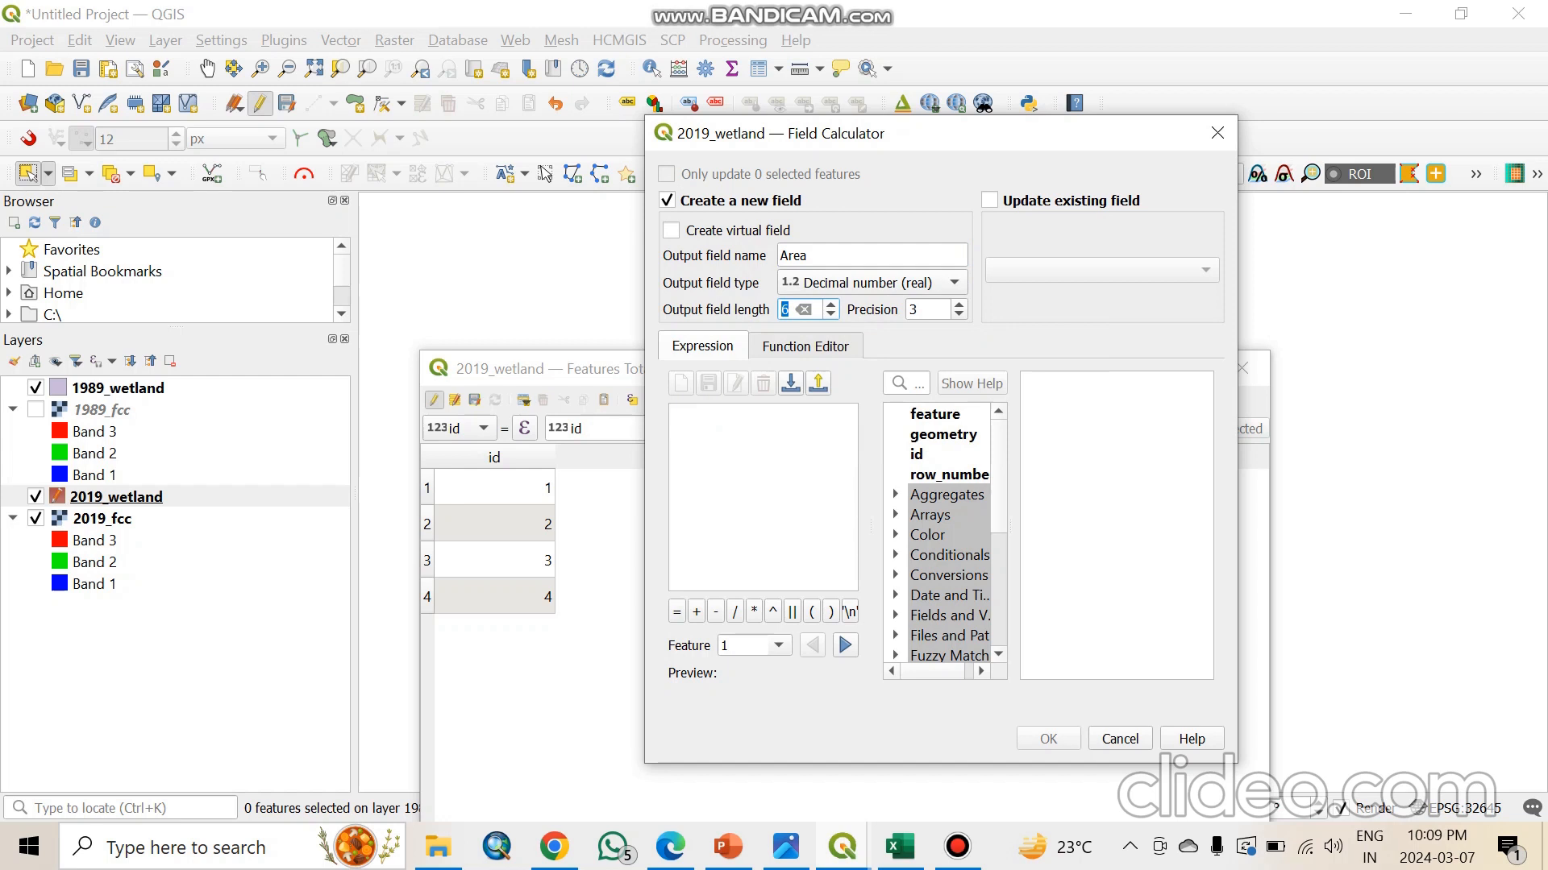
left_click(831, 305)
left_click(831, 305)
left_click(789, 310)
Step: Use the geometry function $area as the expression and create the Area field in 2019_wetland
scroll(939, 532, "down", 1)
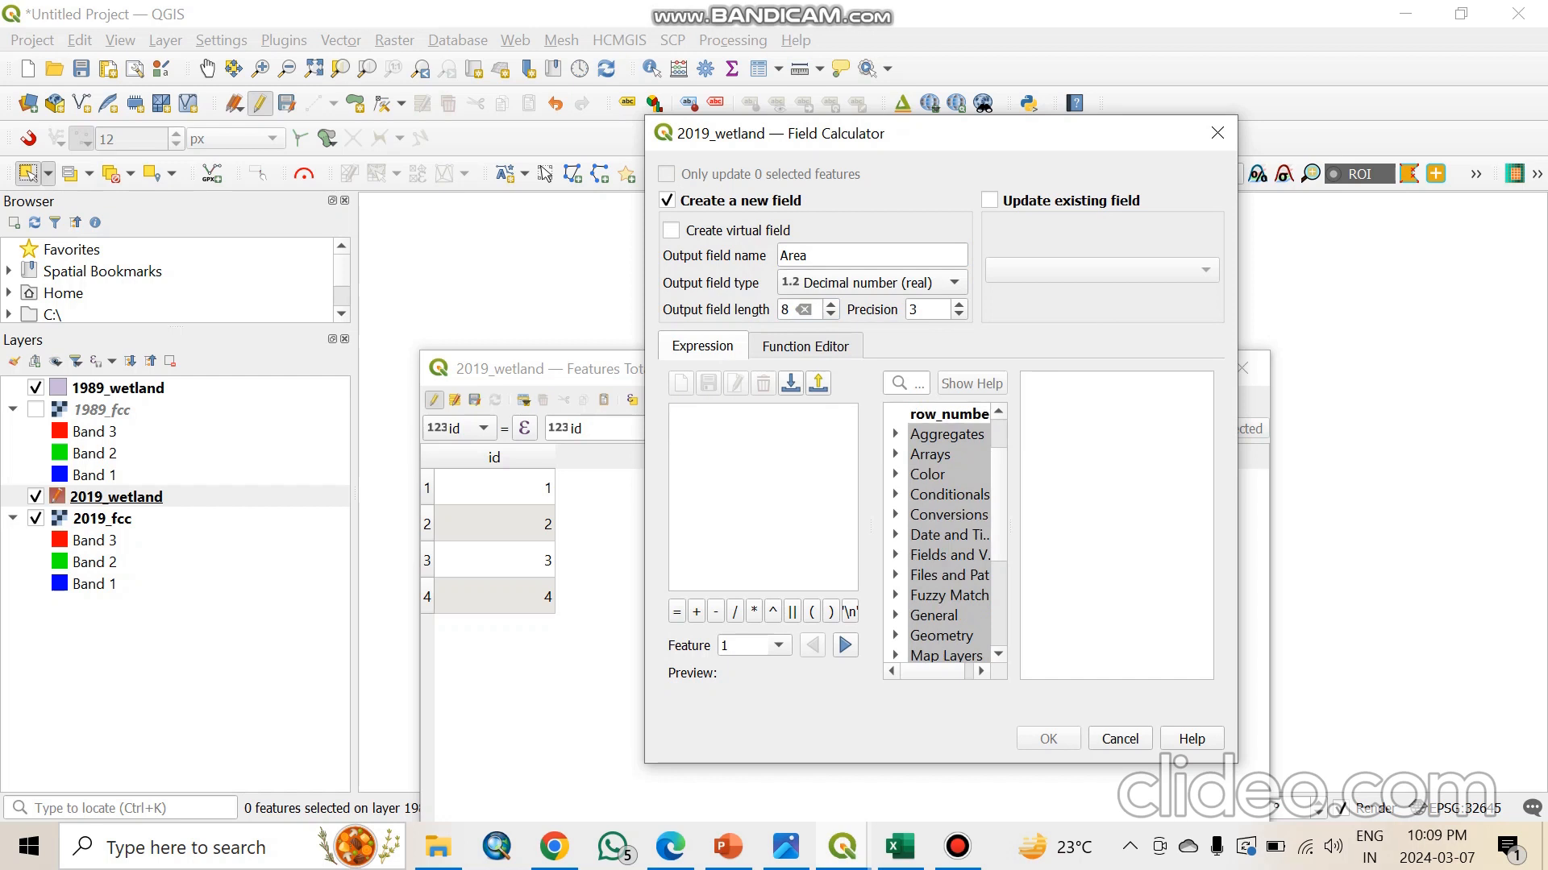
scroll(939, 532, "down", 1)
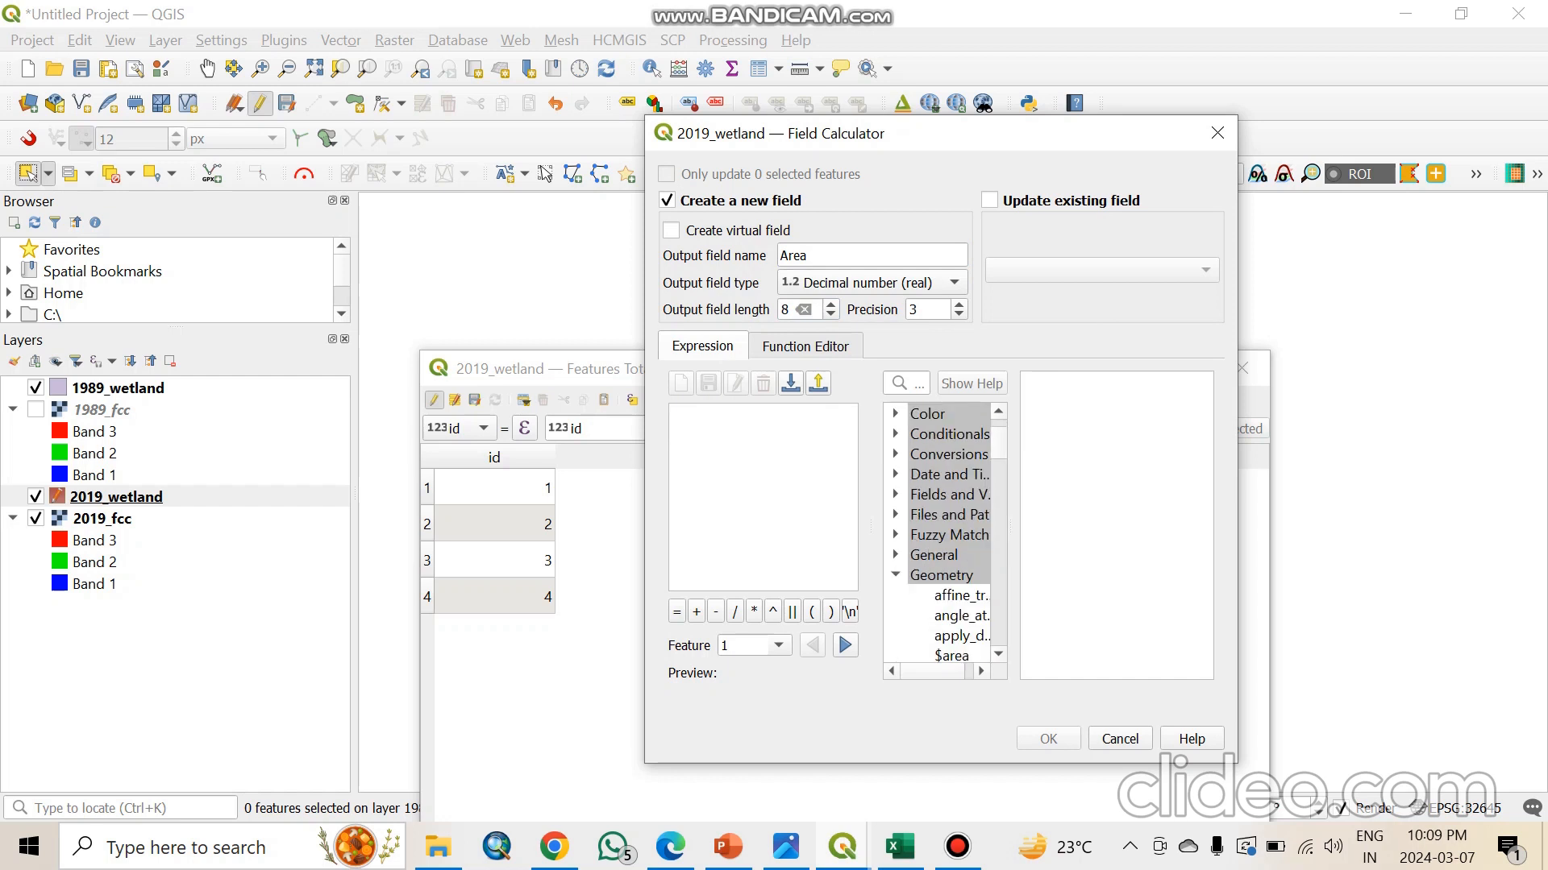
double_click(952, 657)
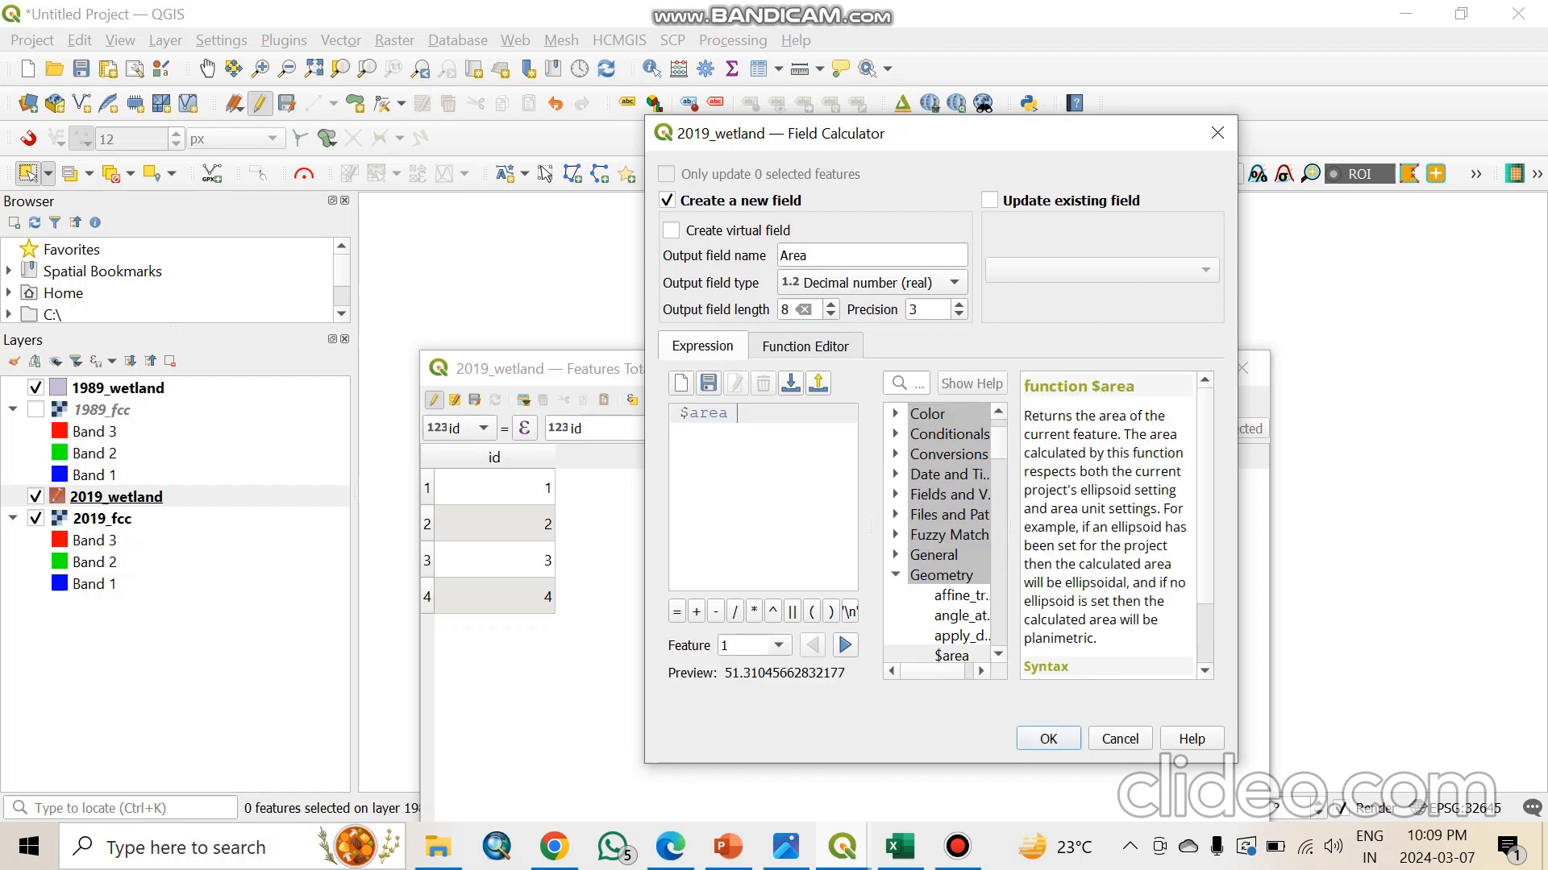
left_click(1048, 739)
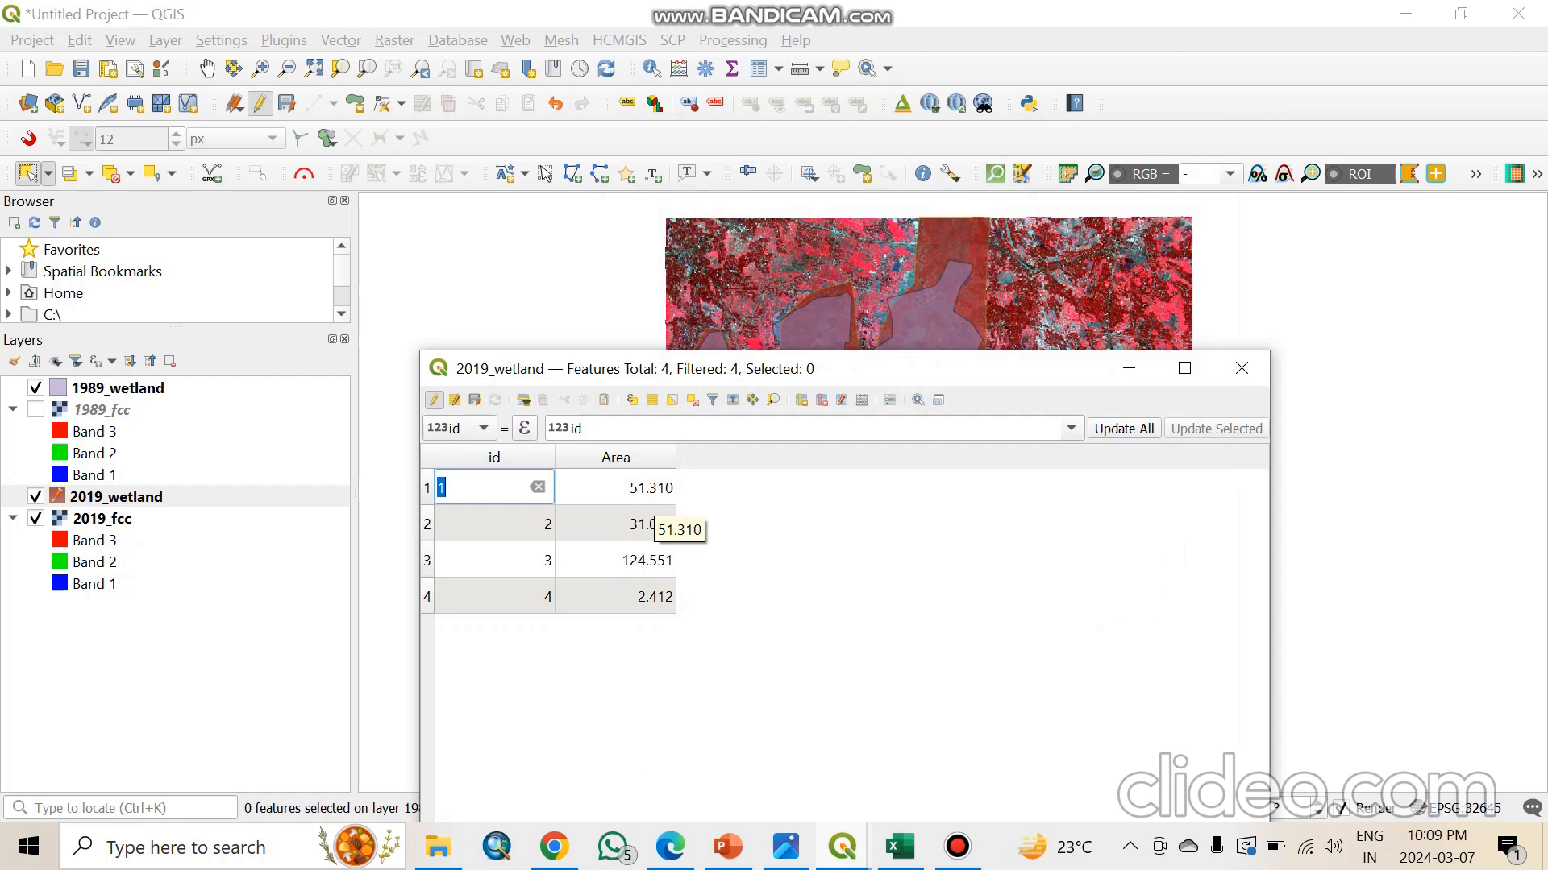
Step: Select polygons 1 and 3 in the 2019_wetland attribute table to locate them on the map, and clear the selection
mouse_move(972, 366)
left_mouse_down()
mouse_move(1002, 449)
mouse_move(573, 612)
mouse_move(713, 352)
mouse_move(675, 373)
mouse_move(1052, 536)
mouse_move(1005, 461)
mouse_move(979, 348)
left_mouse_up()
left_click(165, 472)
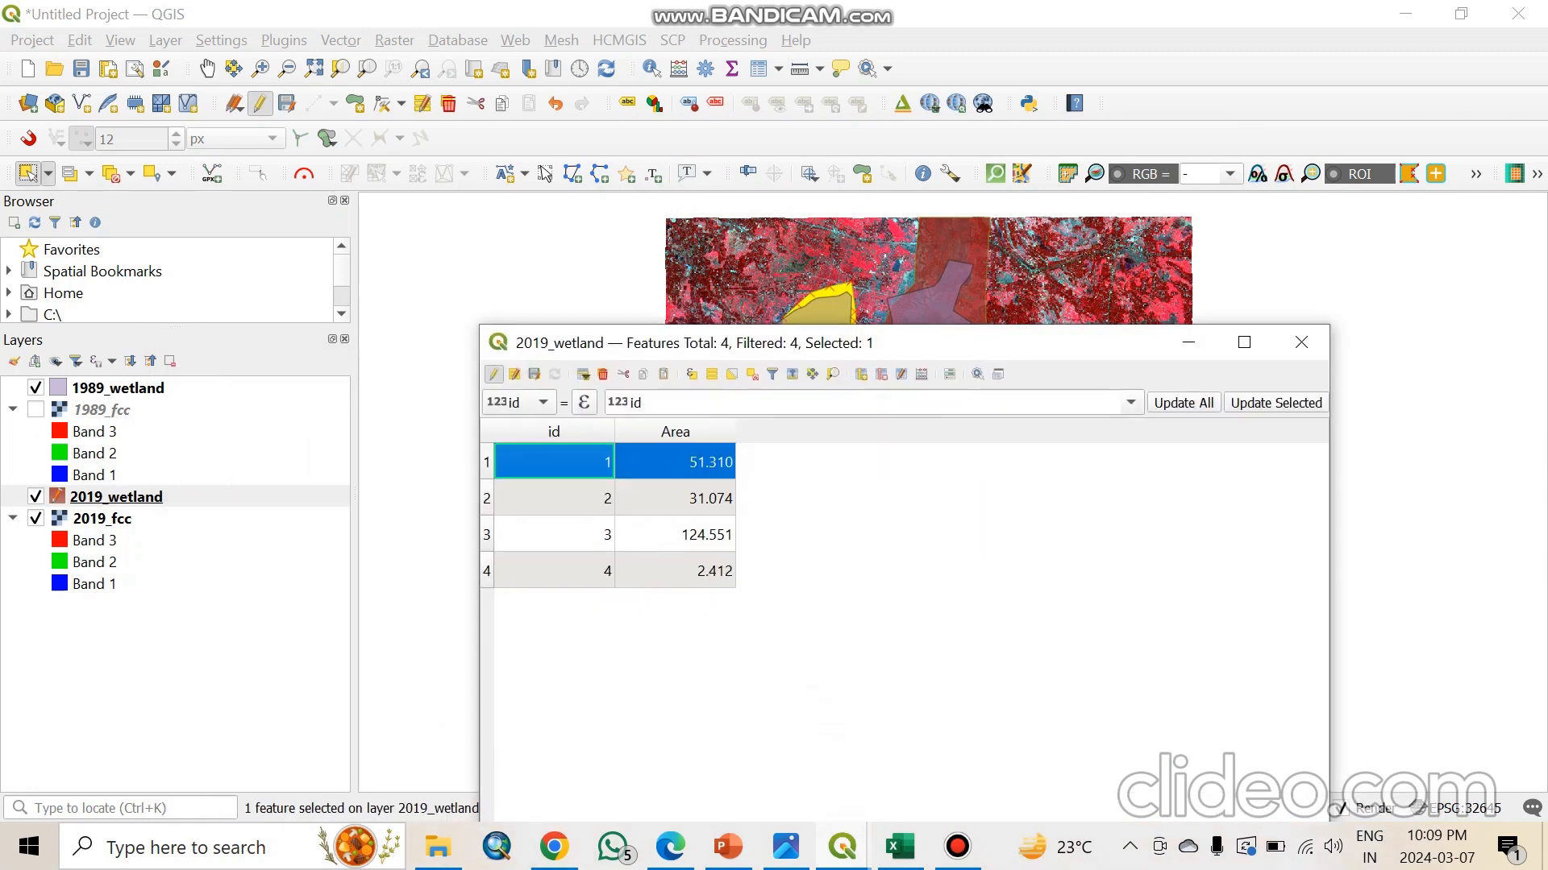
left_click(500, 535)
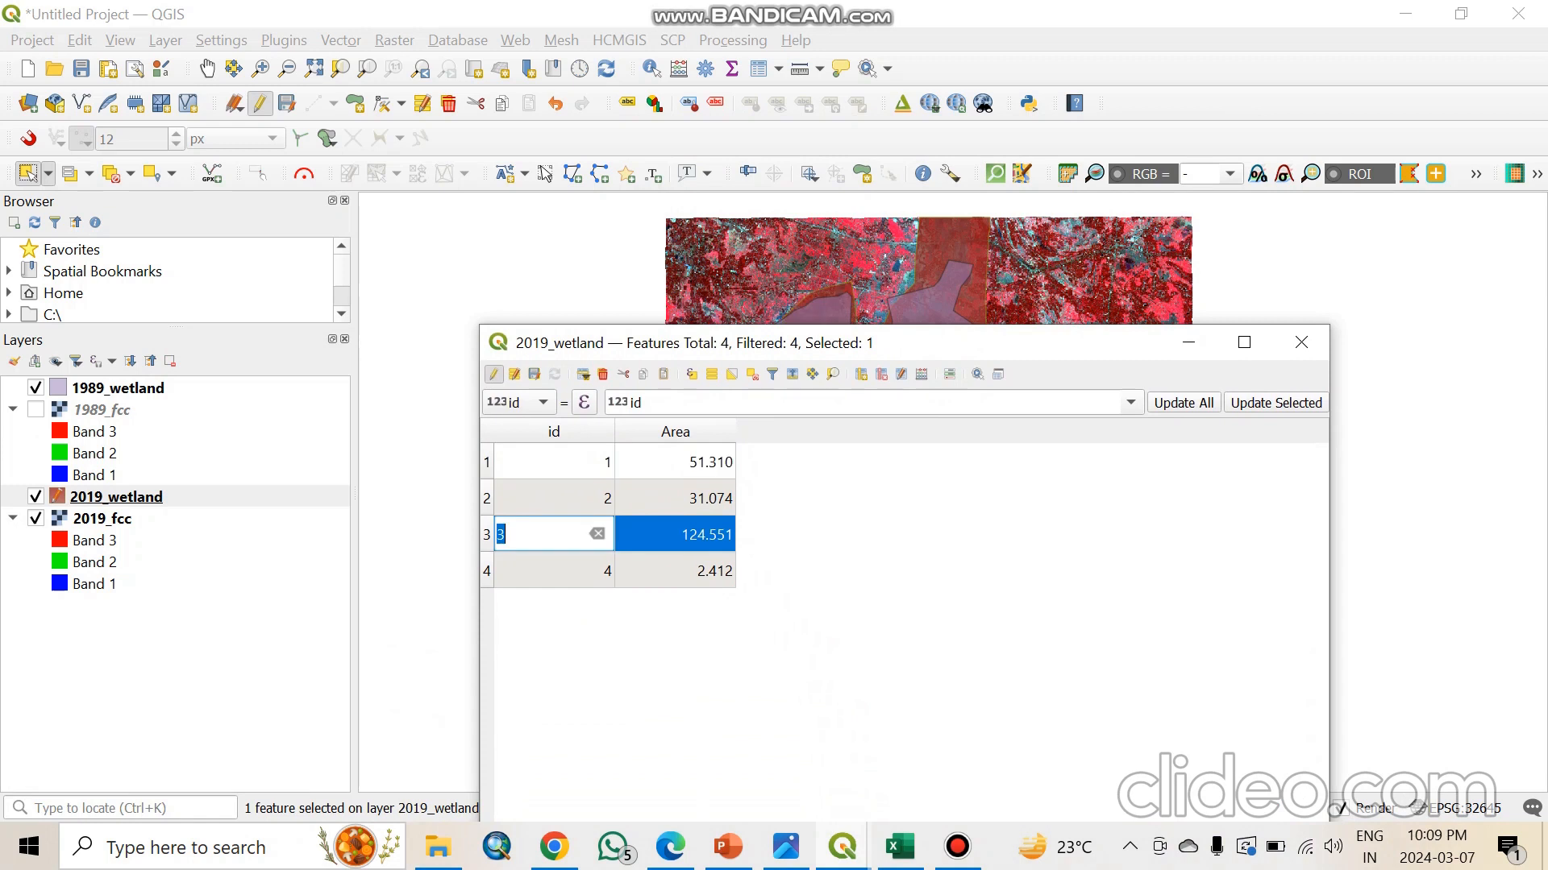
left_click_drag(1078, 348, 963, 291)
key("Escape")
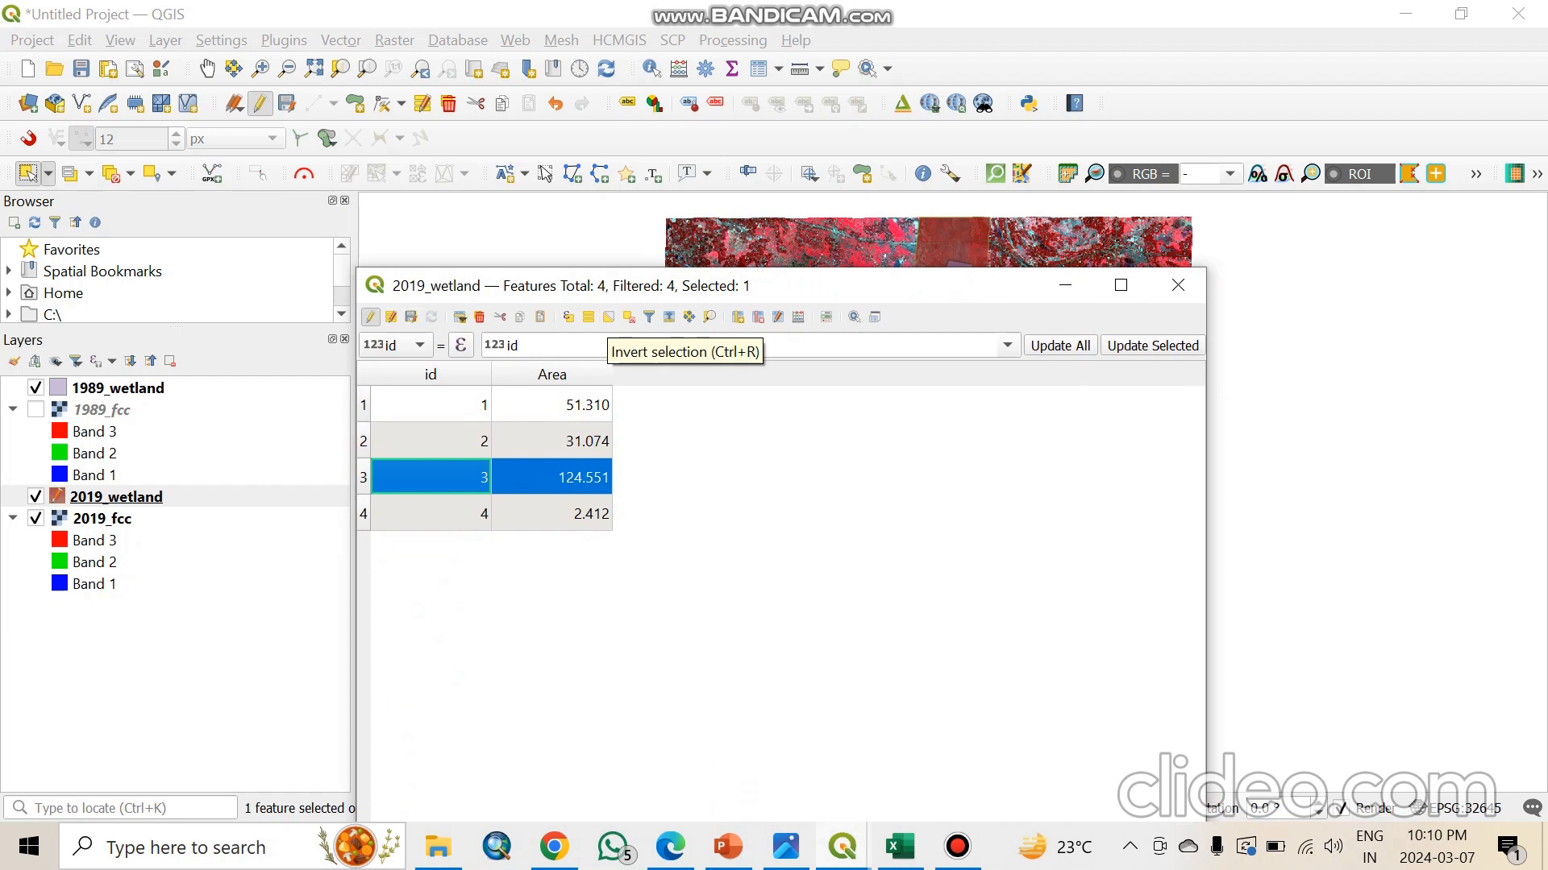
left_click(629, 317)
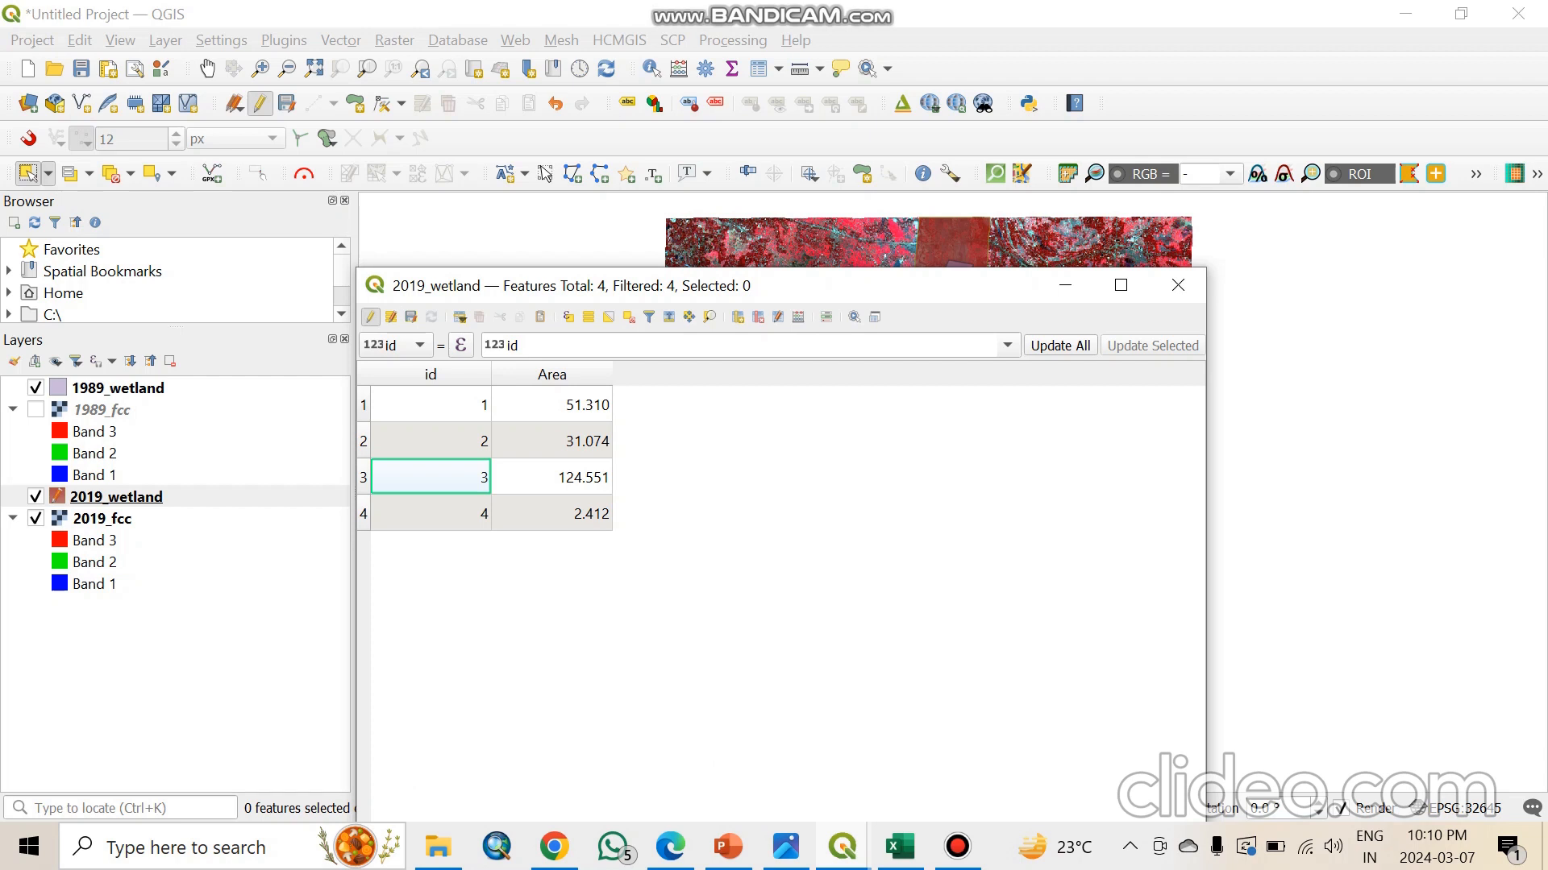
Step: Save the 2019_wetland edits, end the editing session and close its attribute table
key("ctrl+e")
left_click(778, 444)
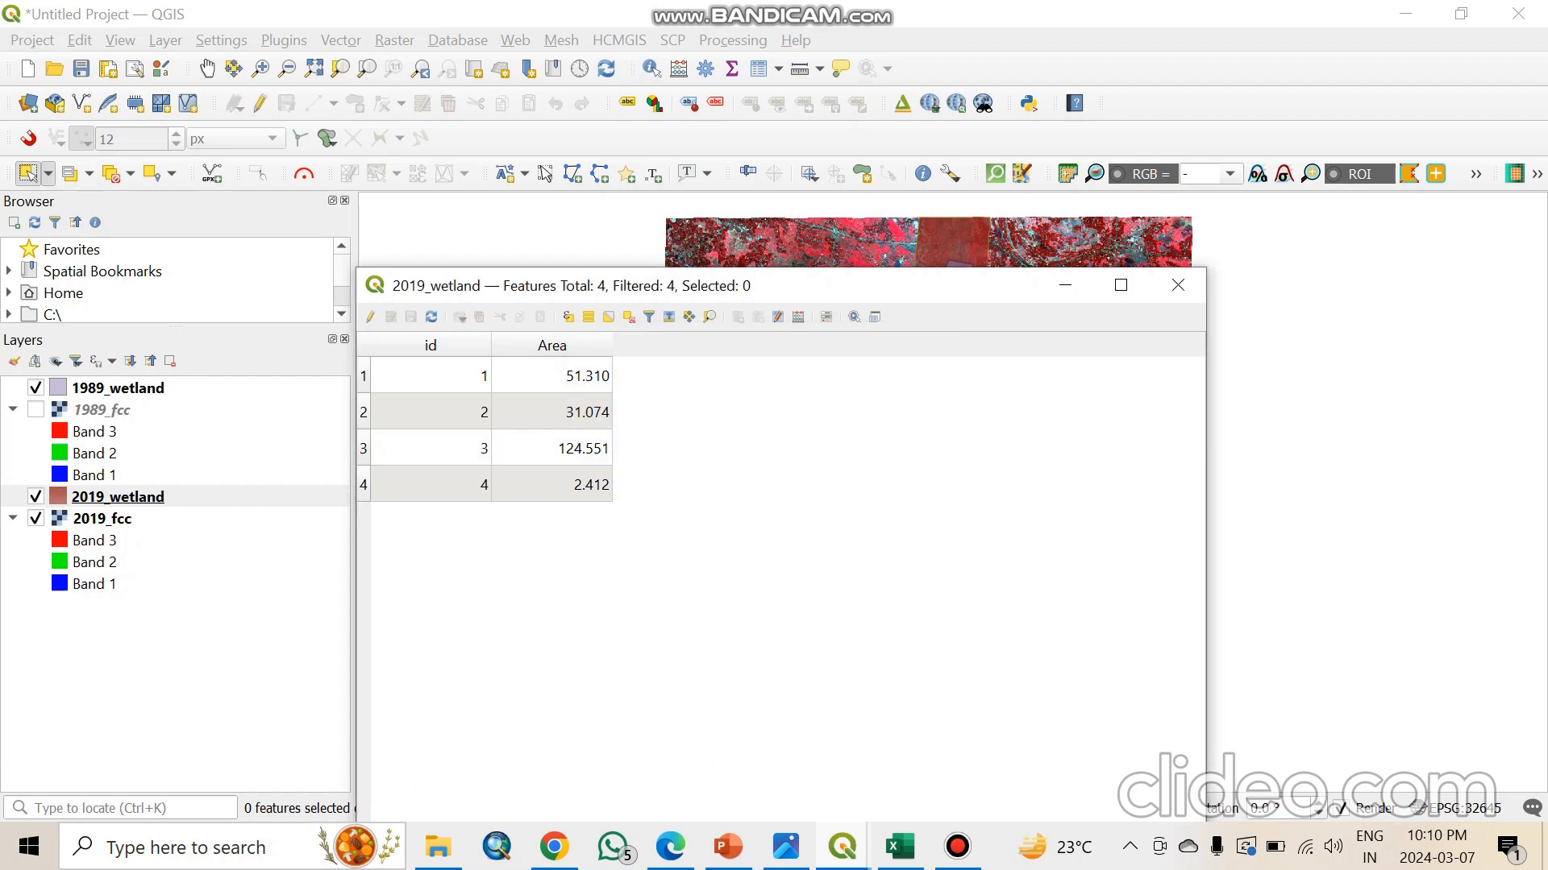
left_click(1177, 285)
left_click(129, 388)
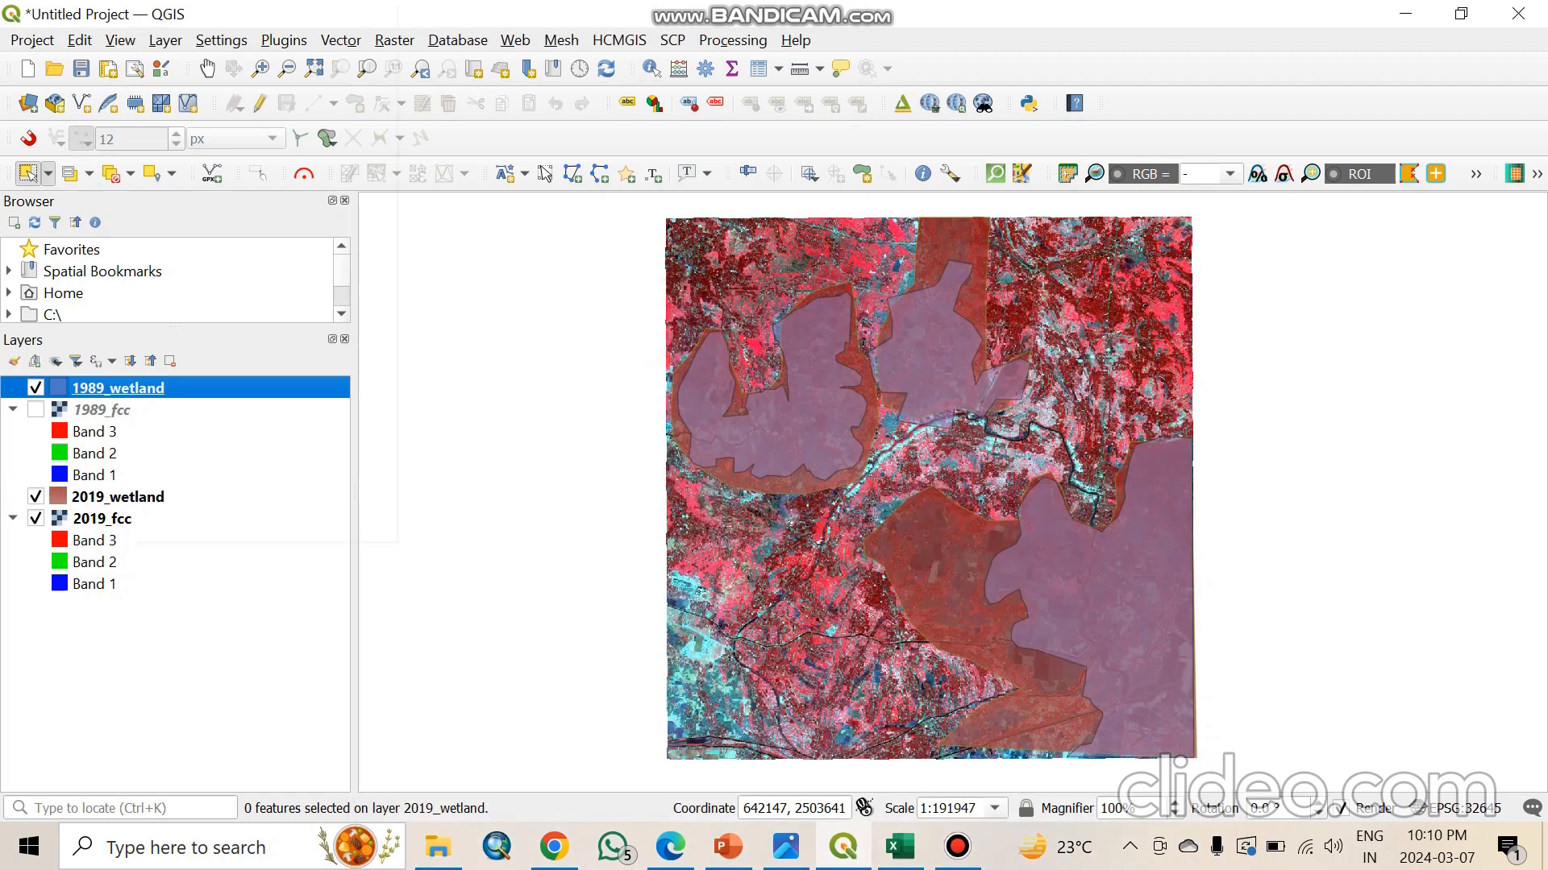
right_click(129, 388)
left_click(194, 525)
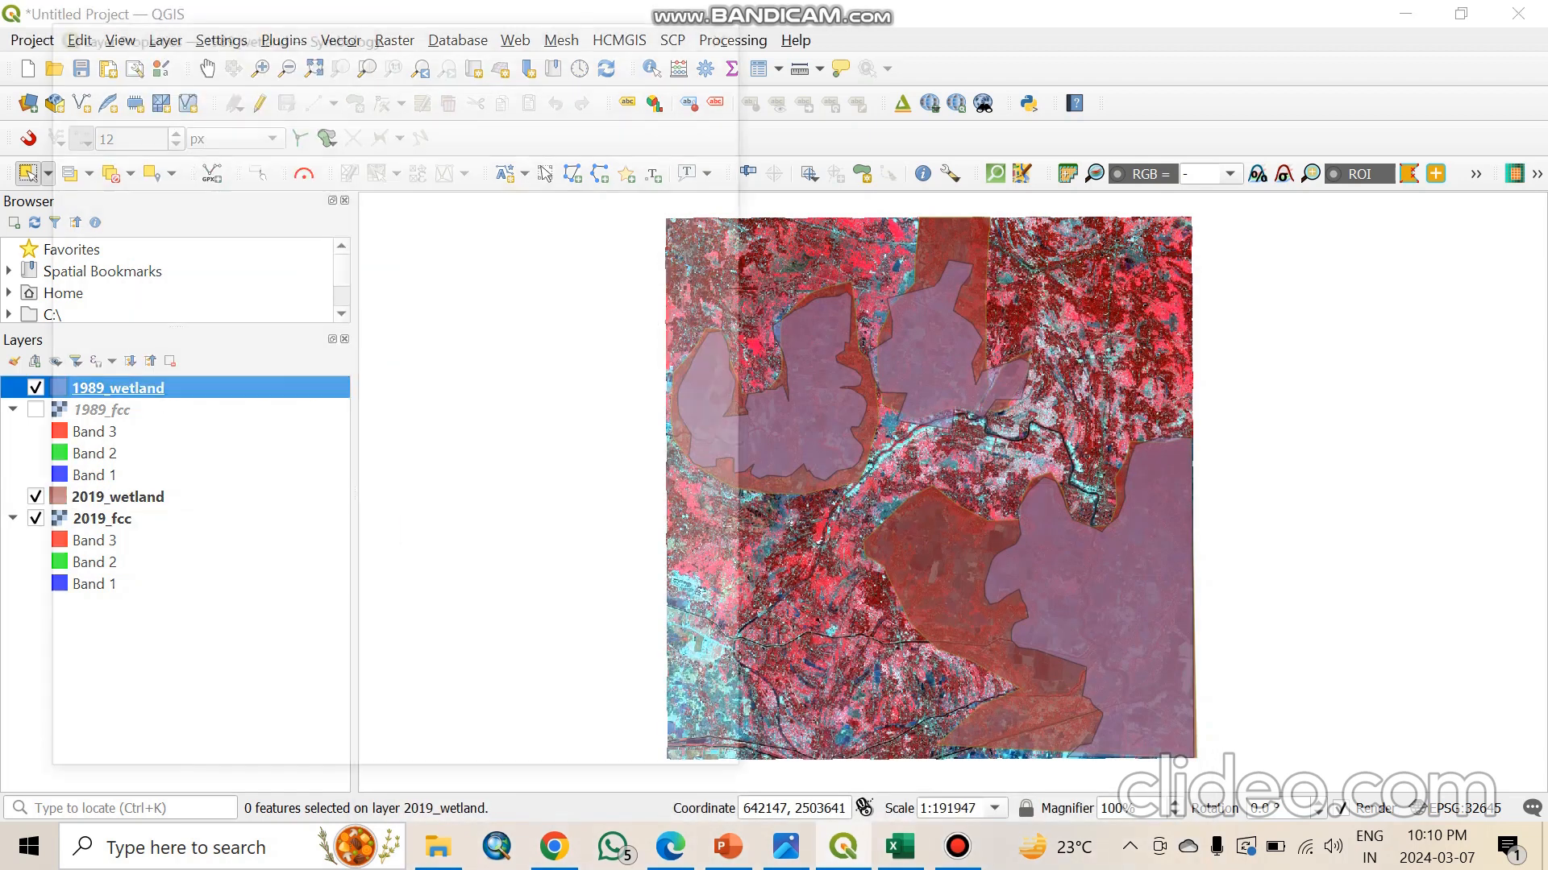
left_click(731, 30)
Step: Open the 1989_wetland layer's attribute table and enable editing on it
right_click(121, 388)
left_click(213, 284)
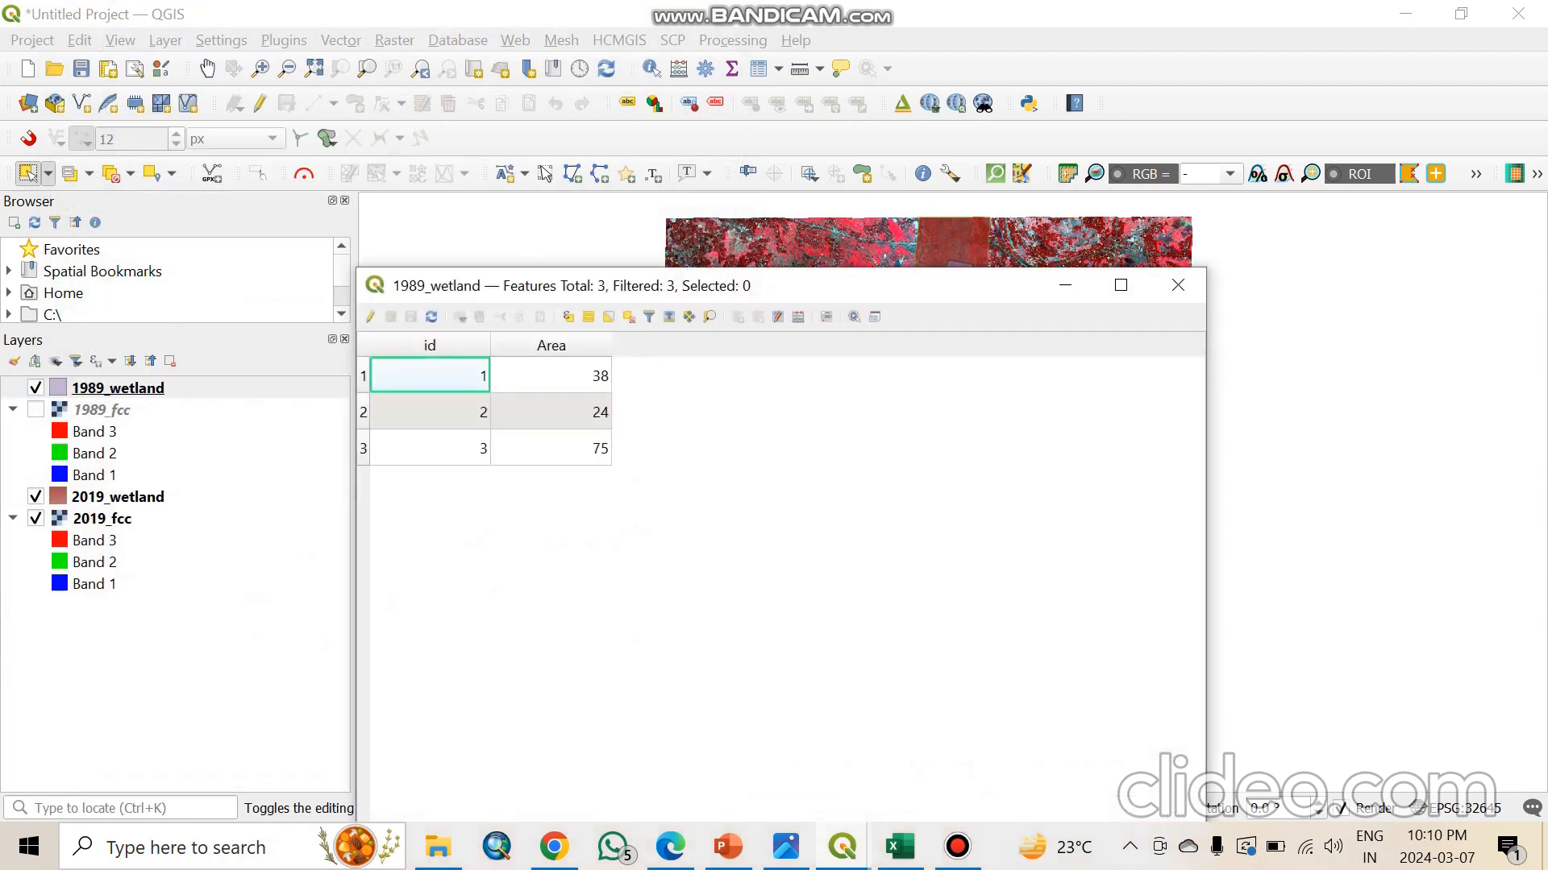
left_click(370, 316)
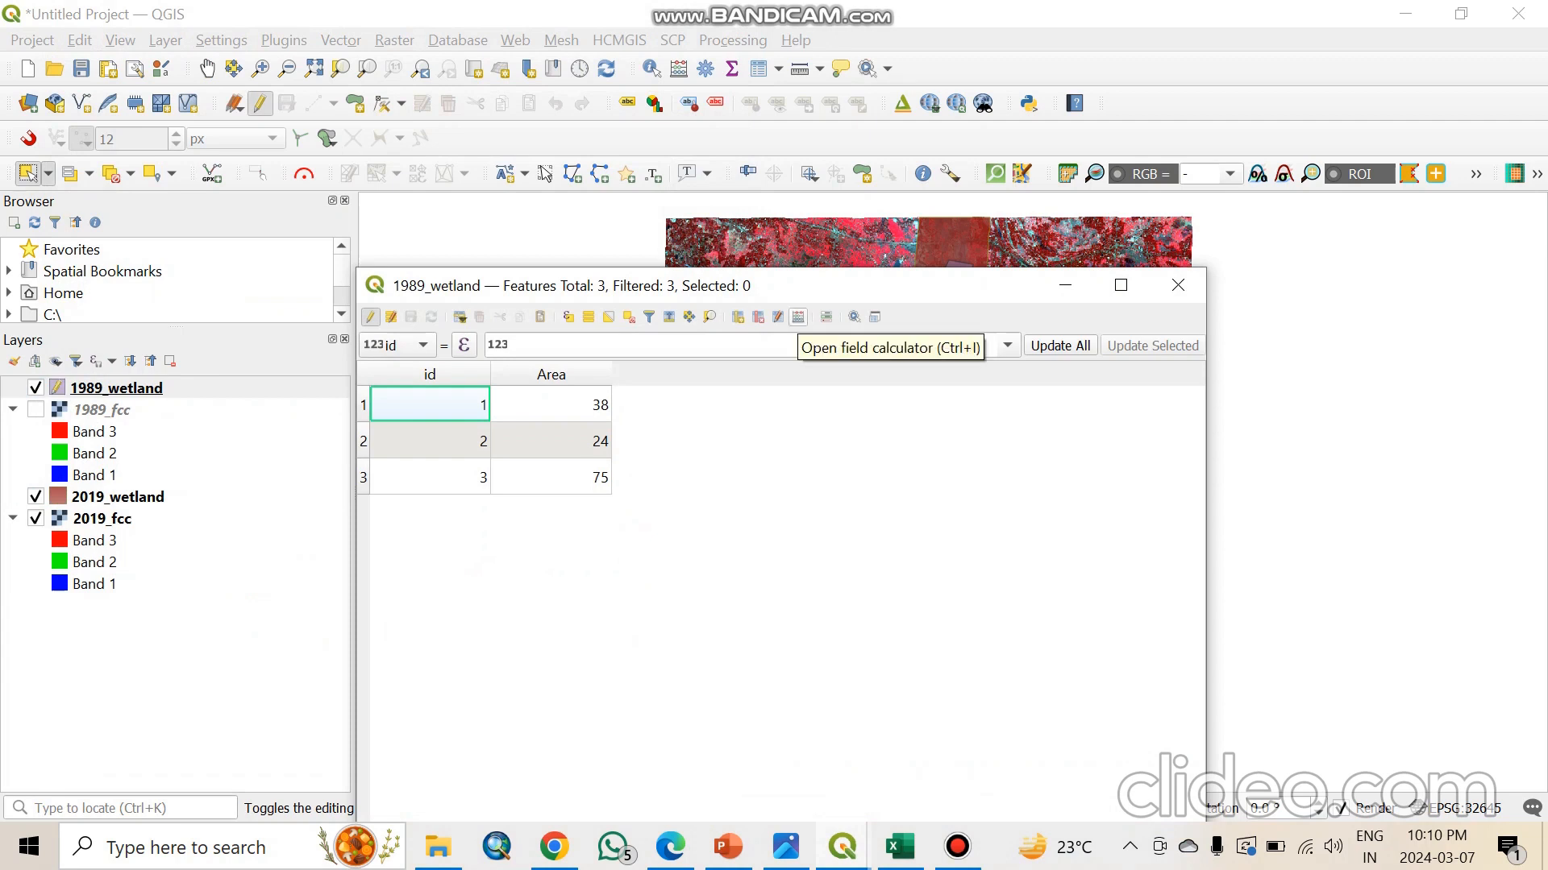
Step: Try to add a Decimal number (real) field named Area to 1989_wetland with the Field Calculator expression $area
left_click(798, 317)
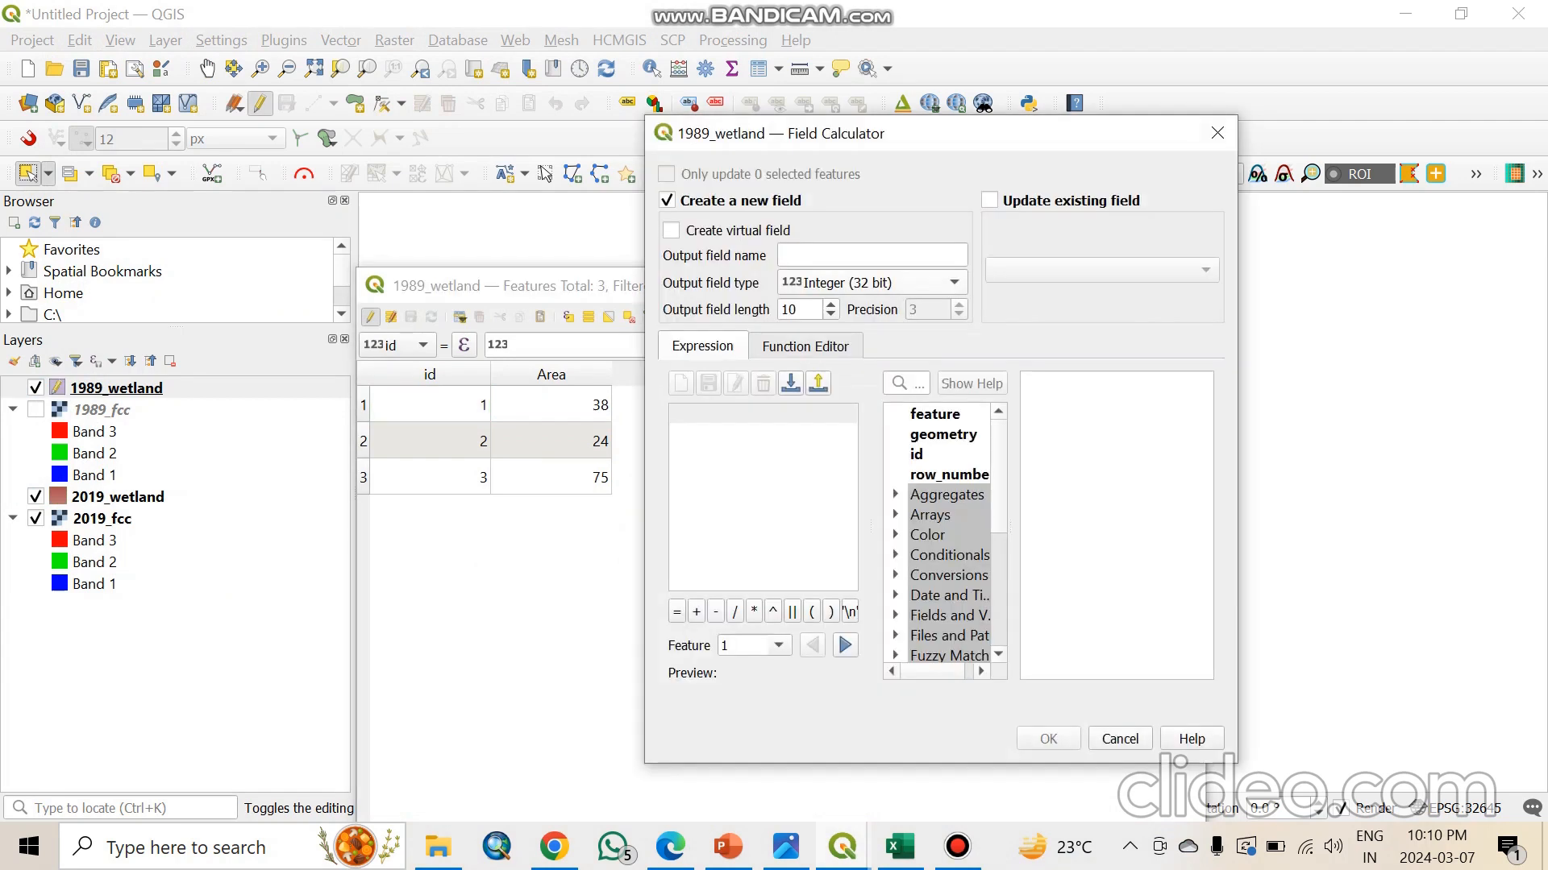
type("Area")
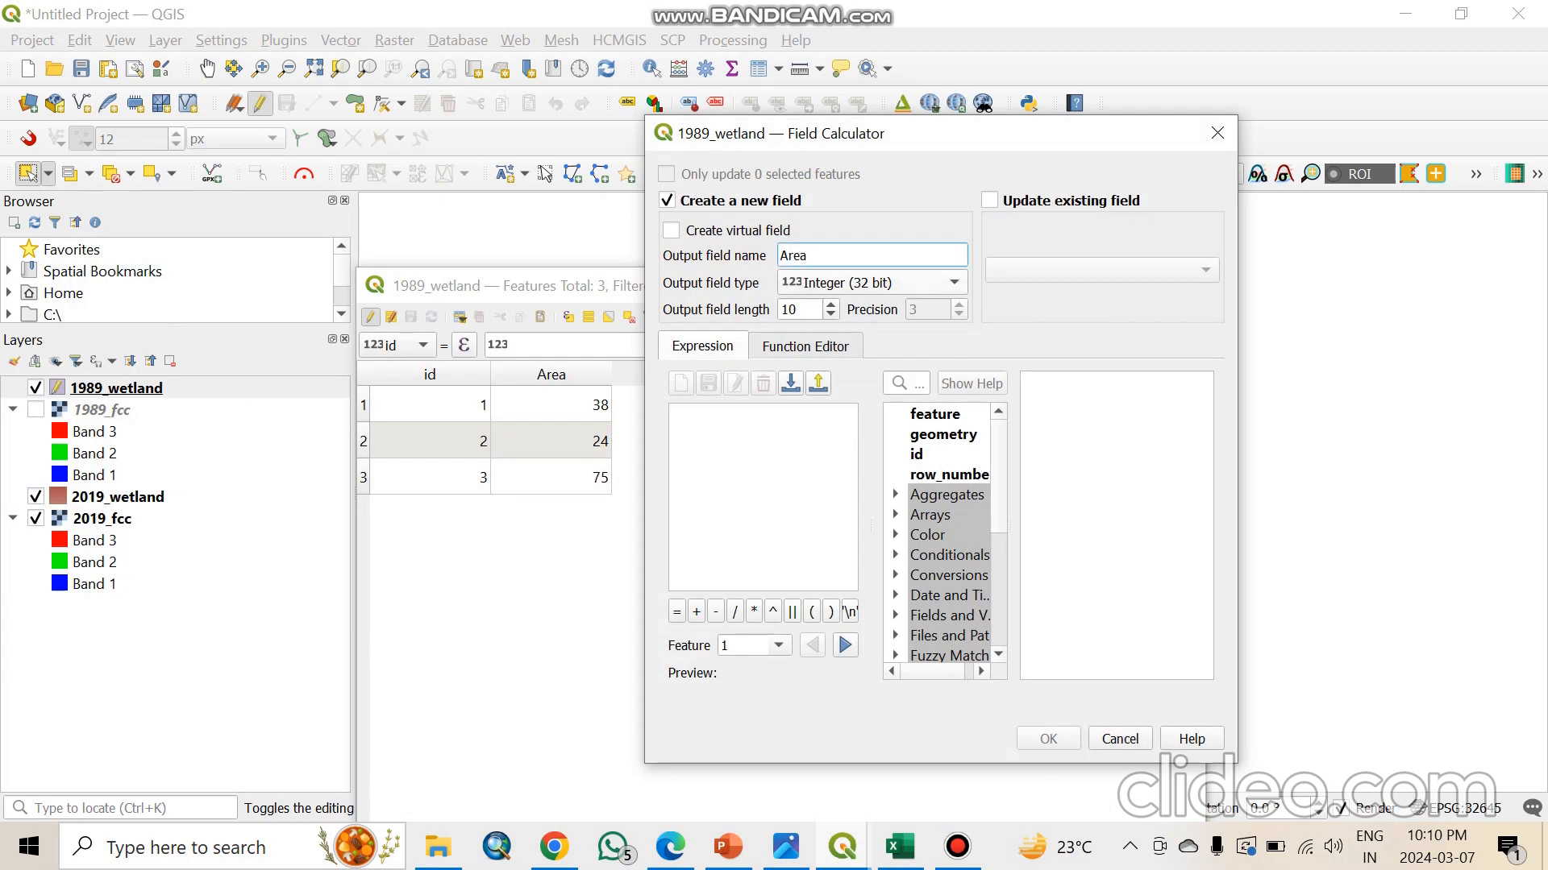
left_click(870, 282)
left_click(887, 331)
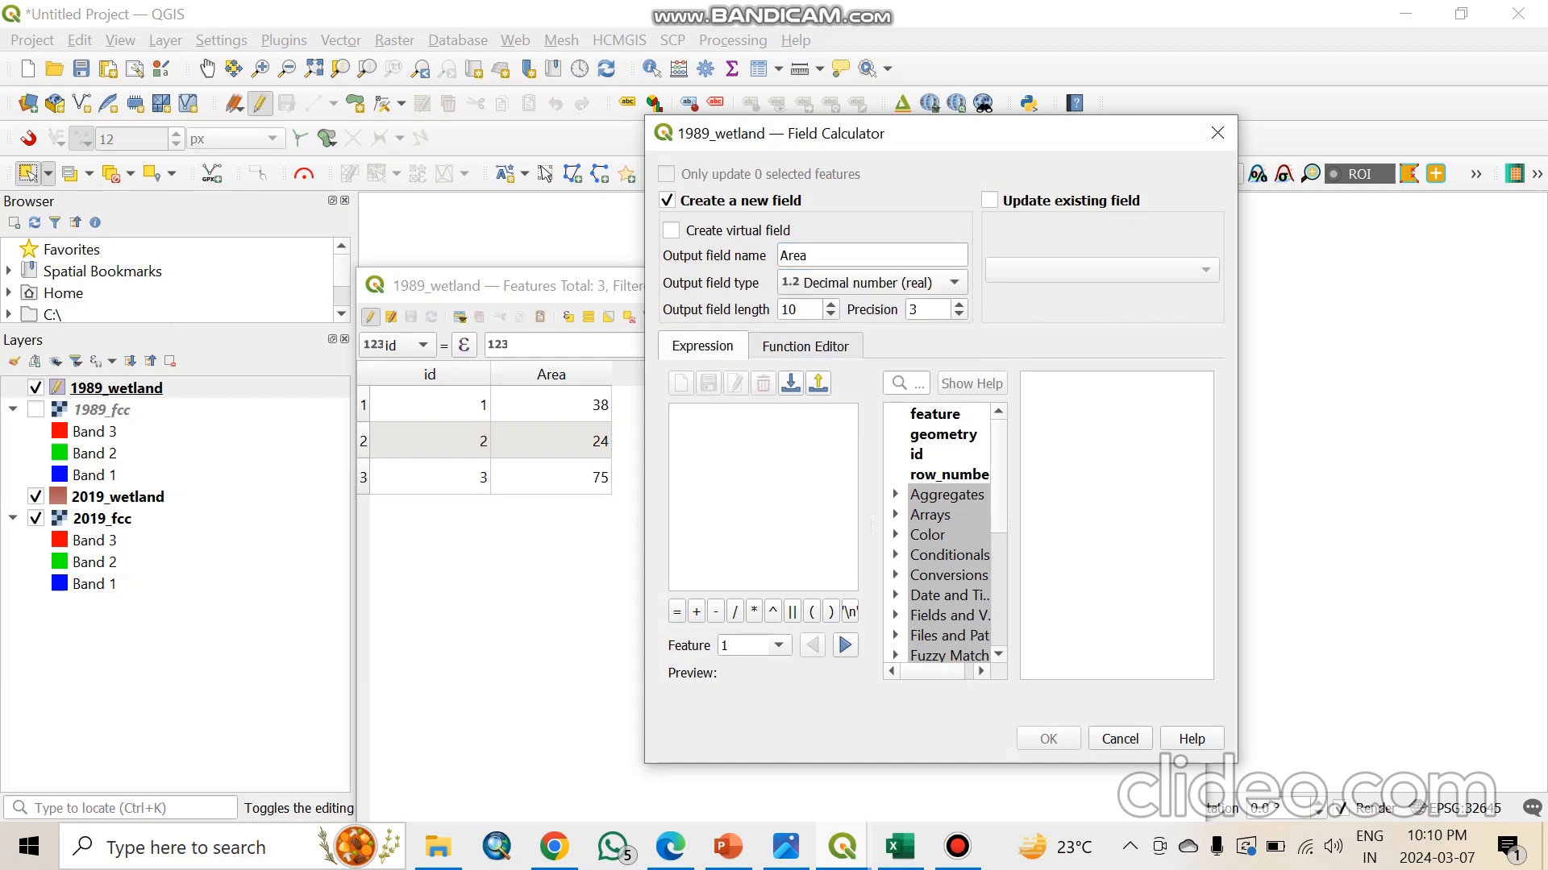
scroll(939, 532, "down", 2)
left_click(894, 576)
scroll(939, 576, "down", 1)
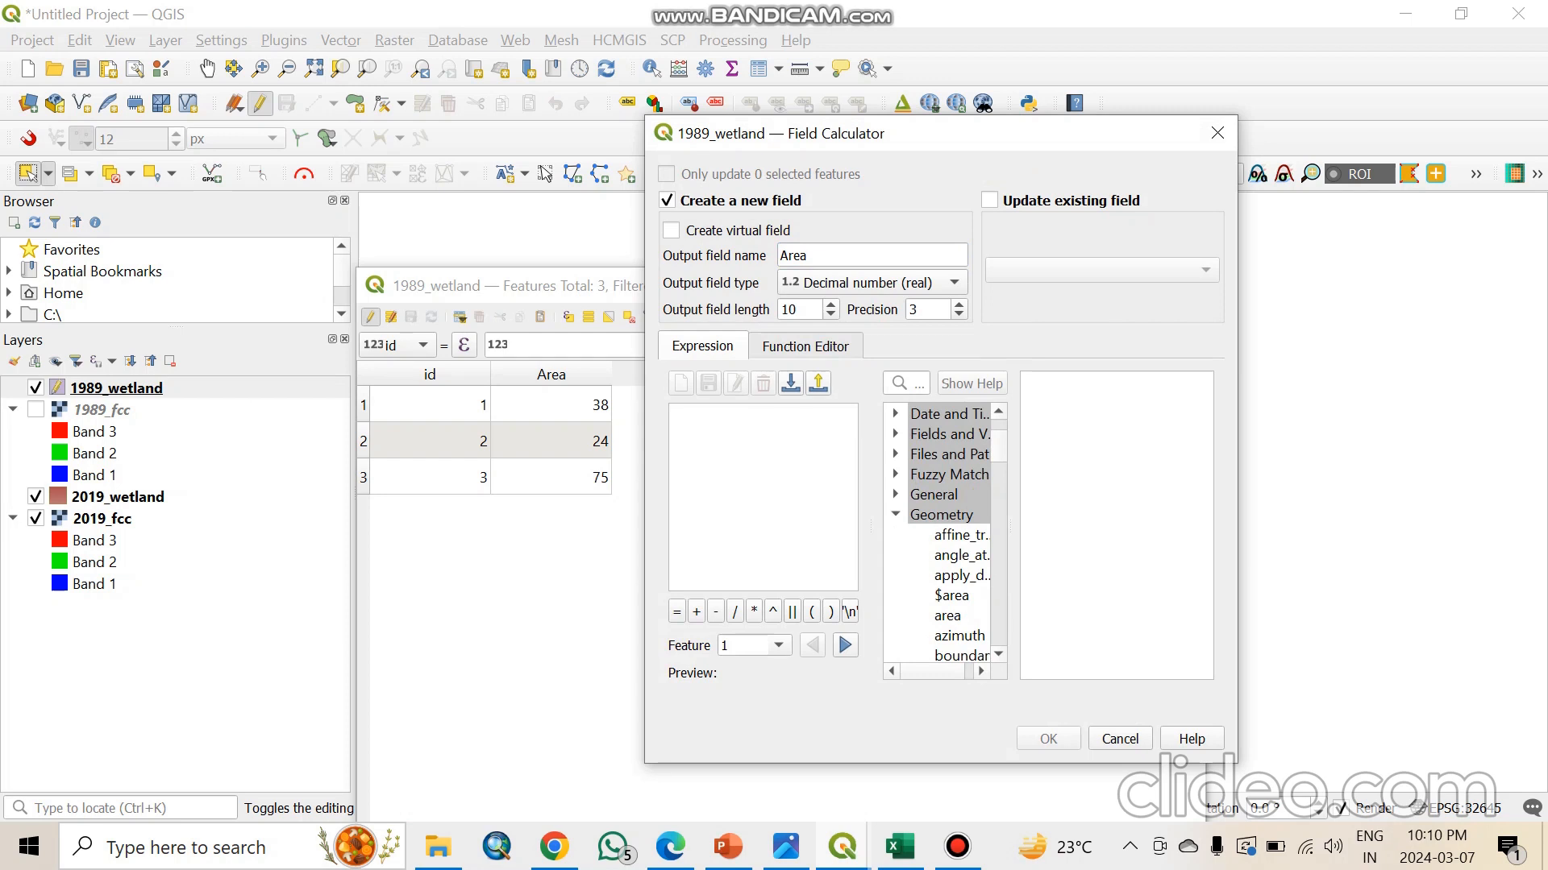
double_click(951, 595)
left_click(1048, 740)
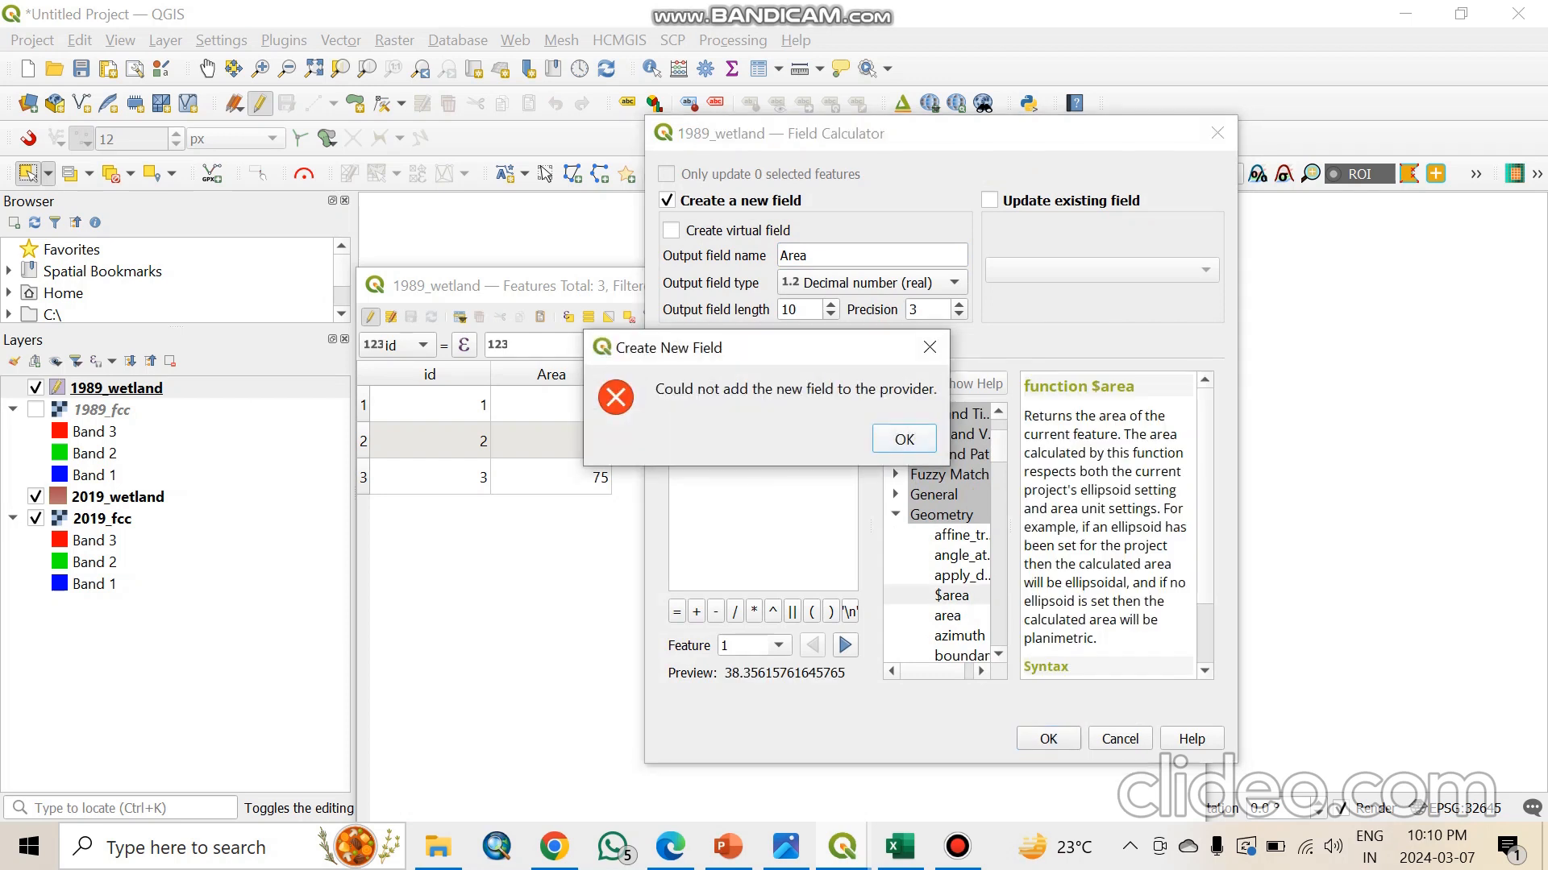
key("Return")
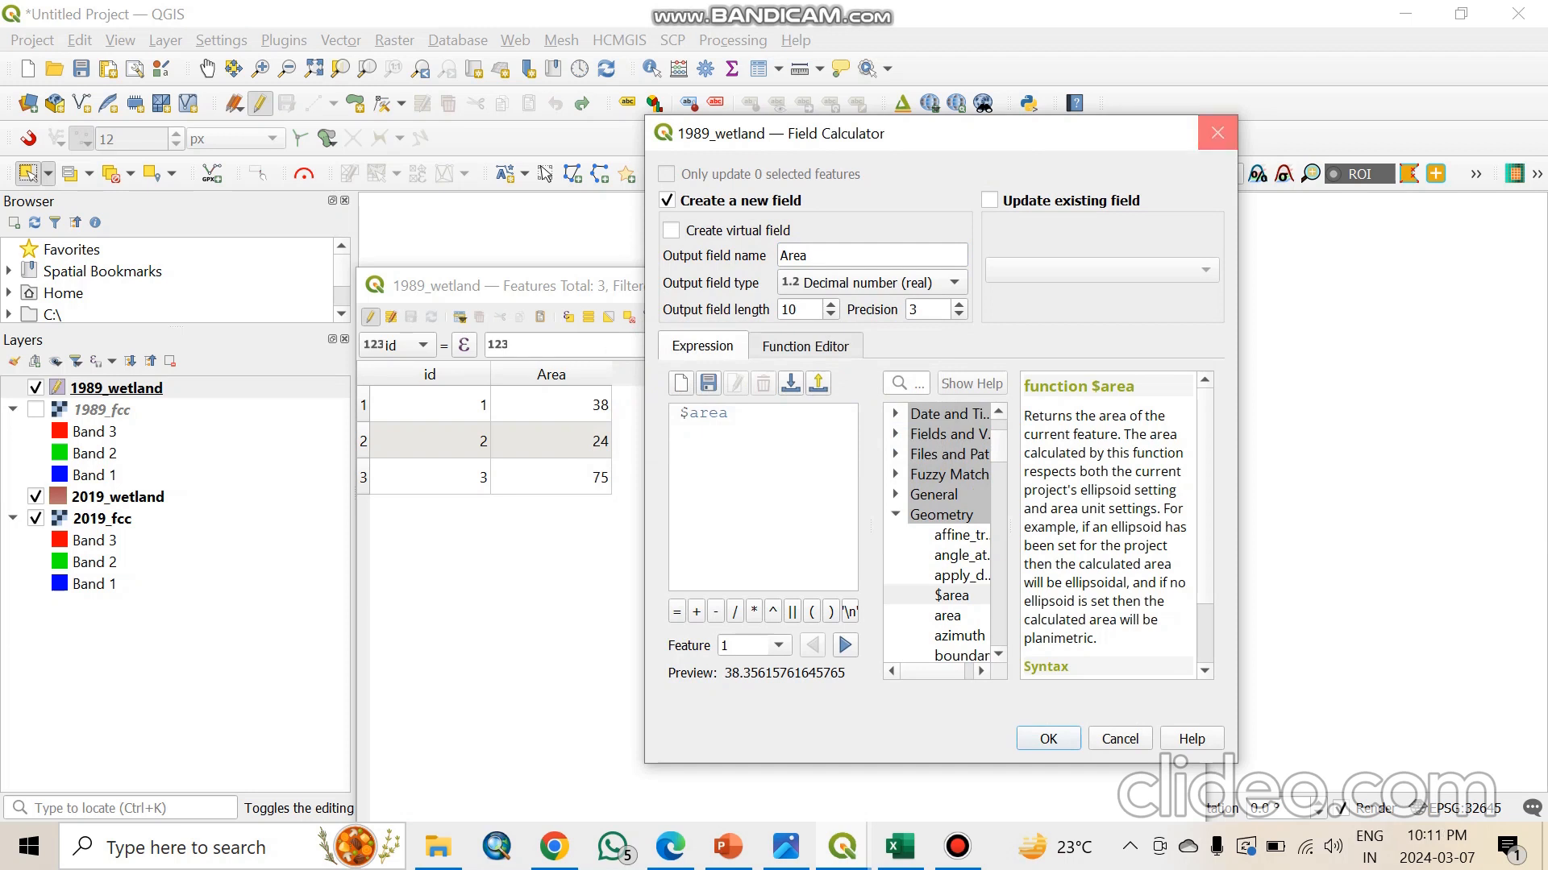
left_click(1217, 132)
Step: Delete the existing Area field from the 1989_wetland layer
left_click(552, 375)
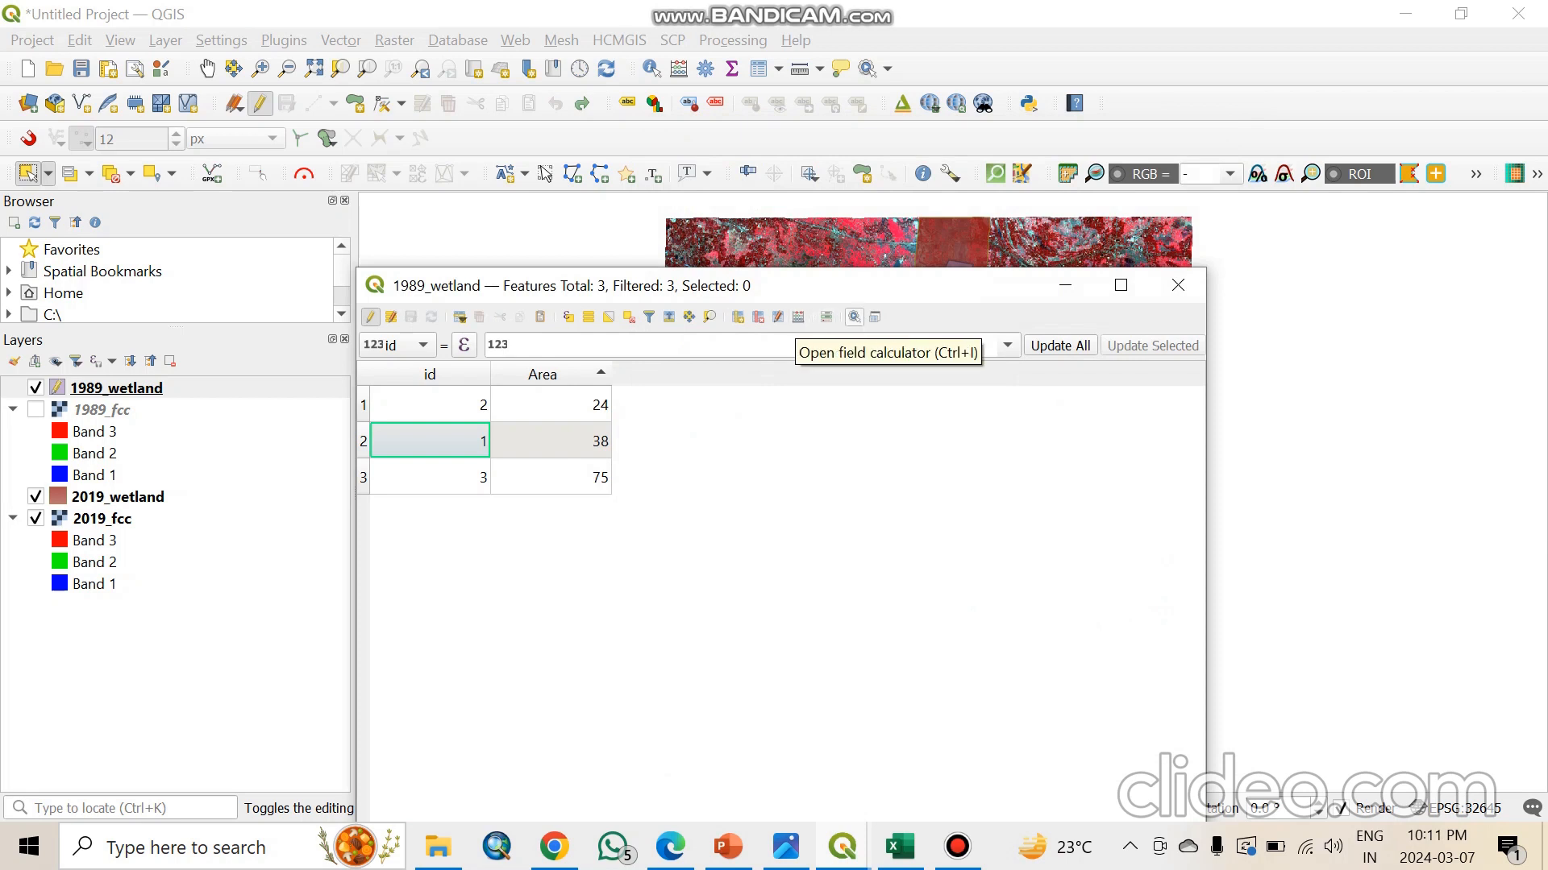
left_click(757, 317)
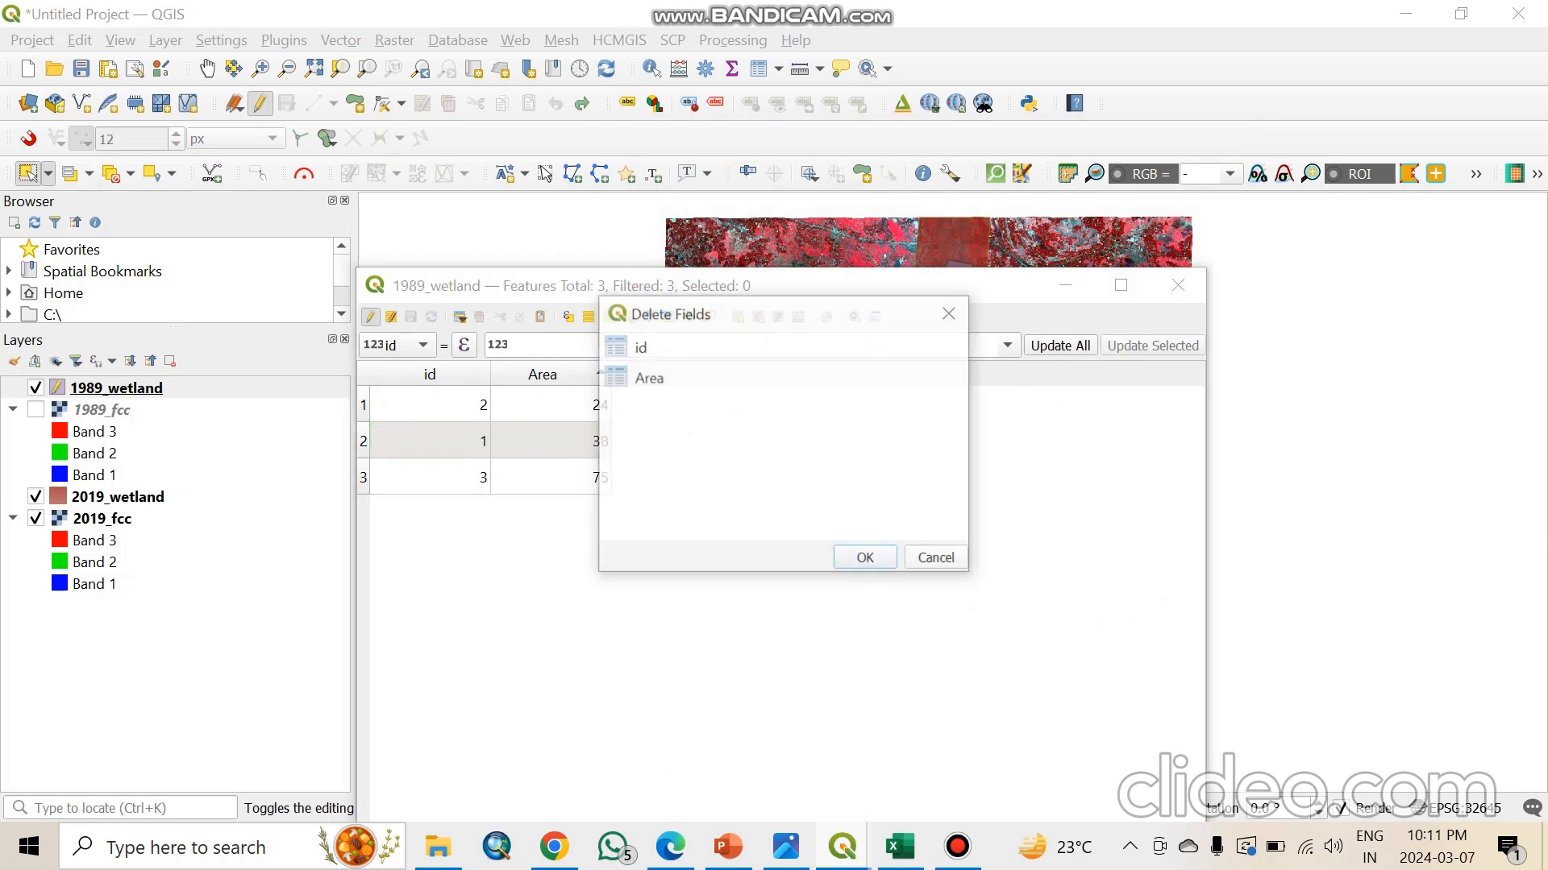
left_click(686, 377)
left_click(865, 559)
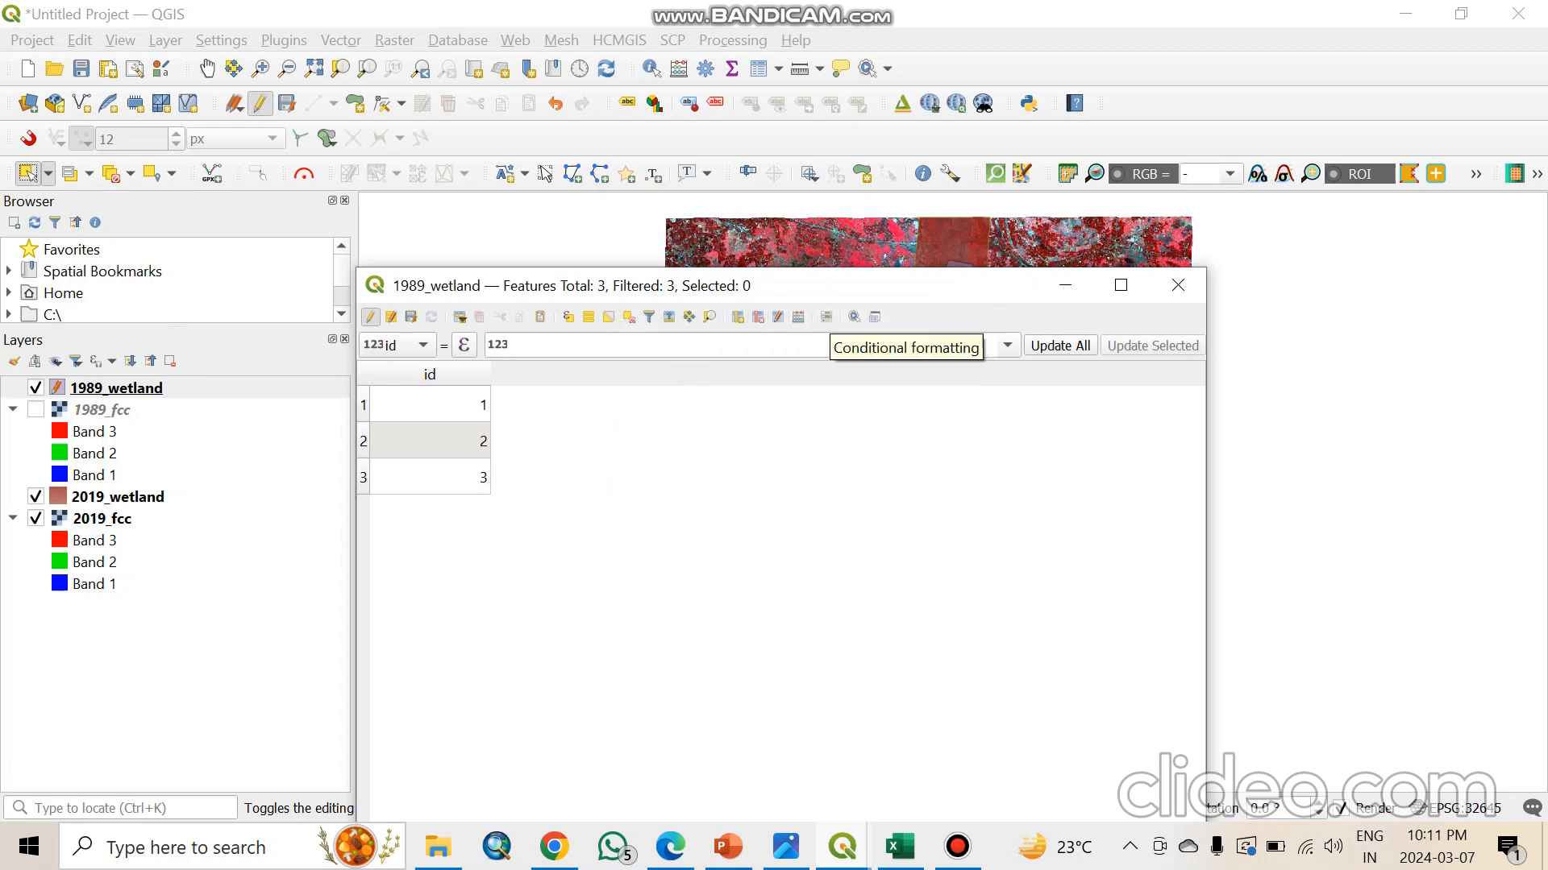
Step: Create a Decimal number (real) field named Area in 1989_wetland with the Field Calculator, using the geometry function $area as the expression
left_click(798, 317)
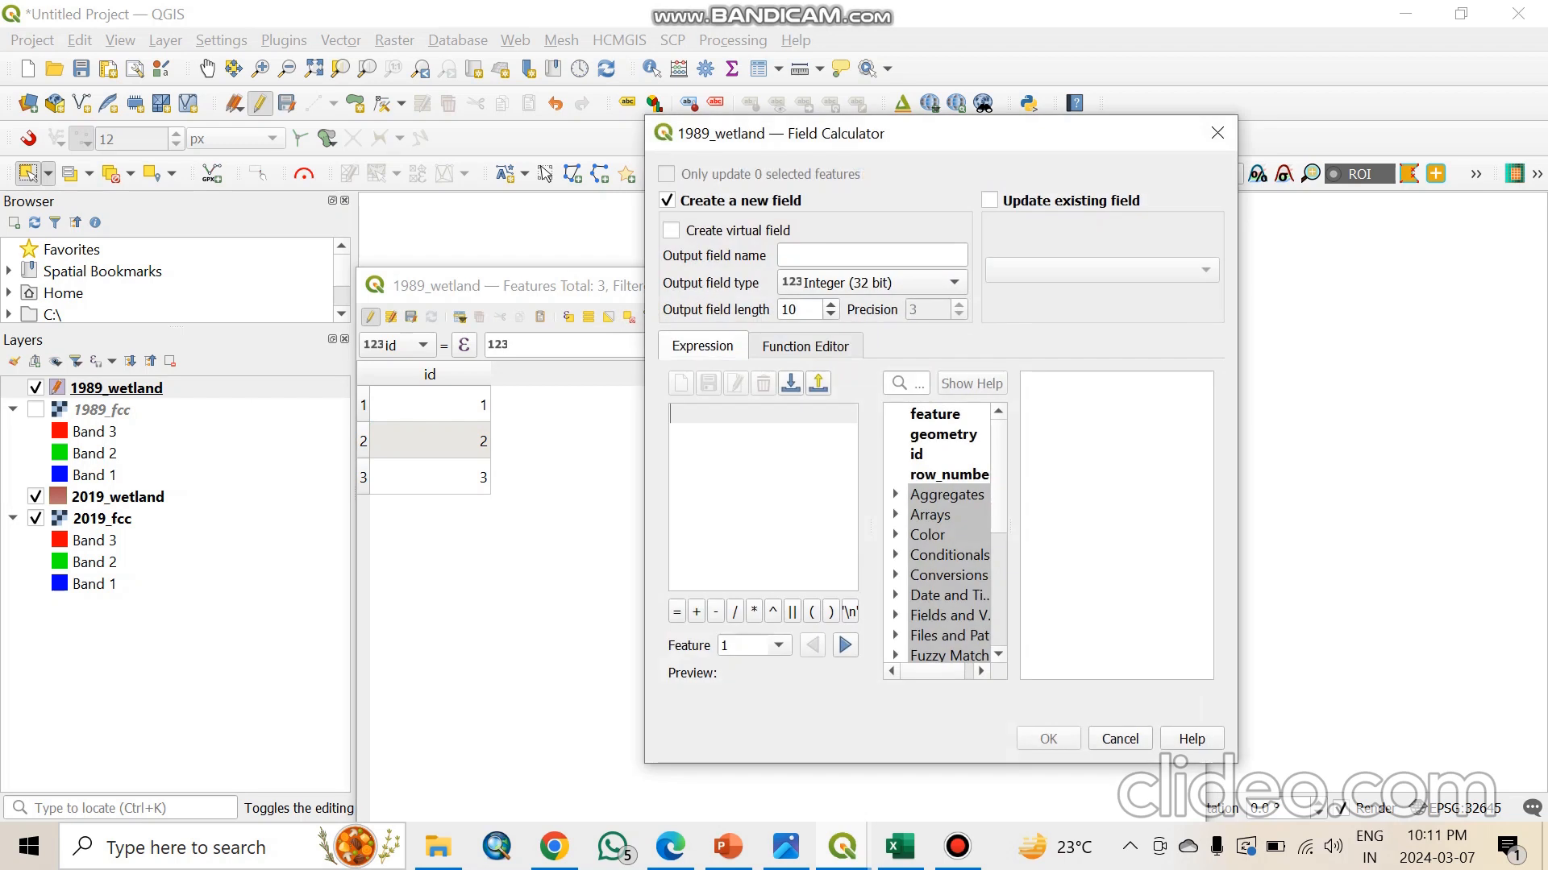
type("Area")
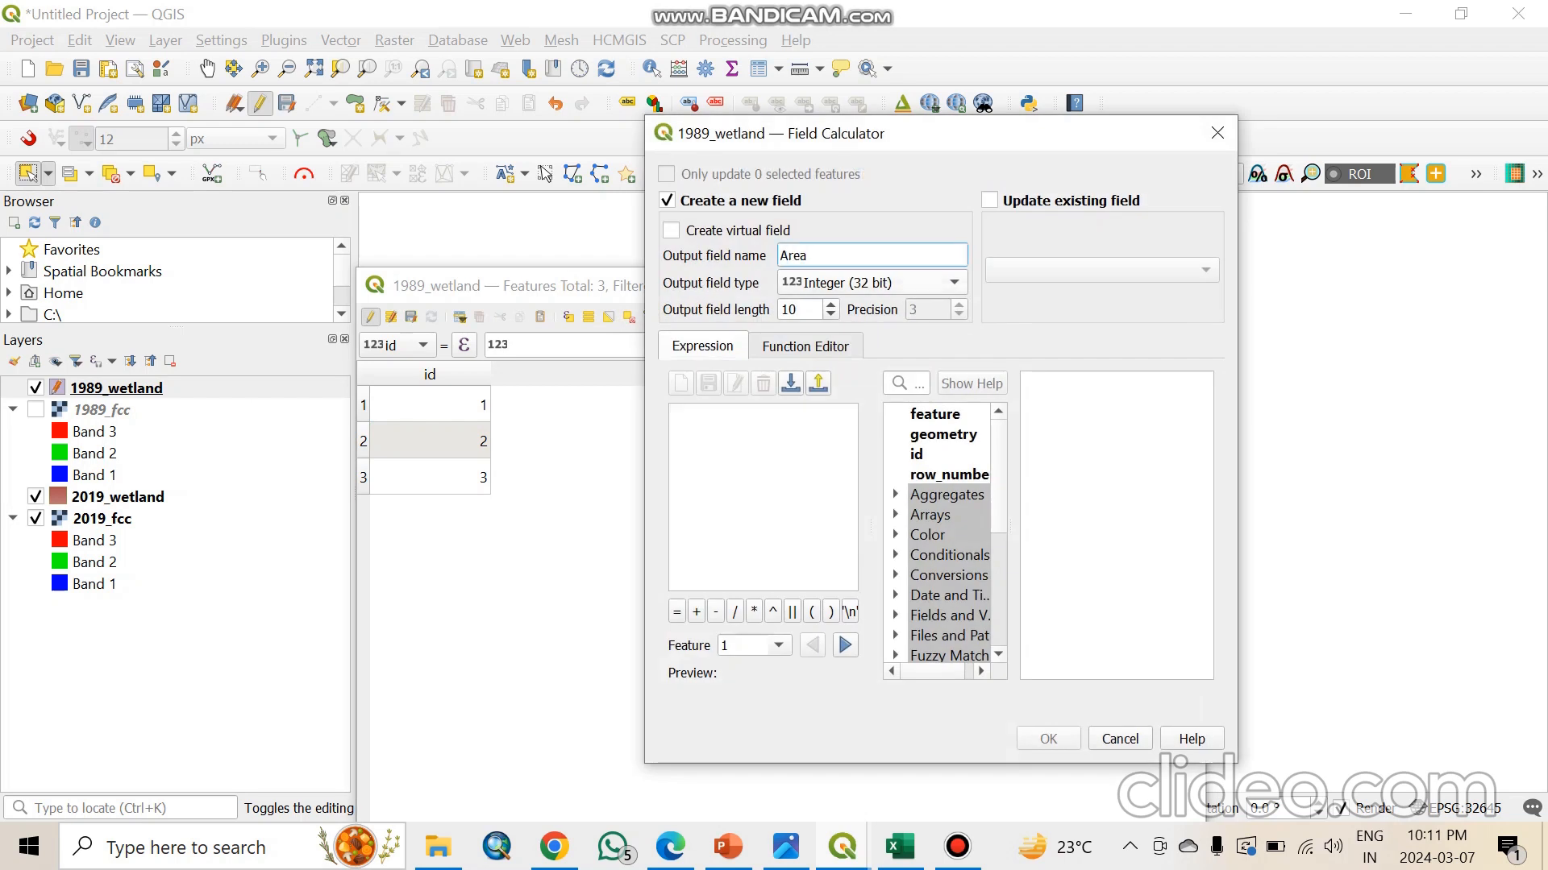
left_click(871, 282)
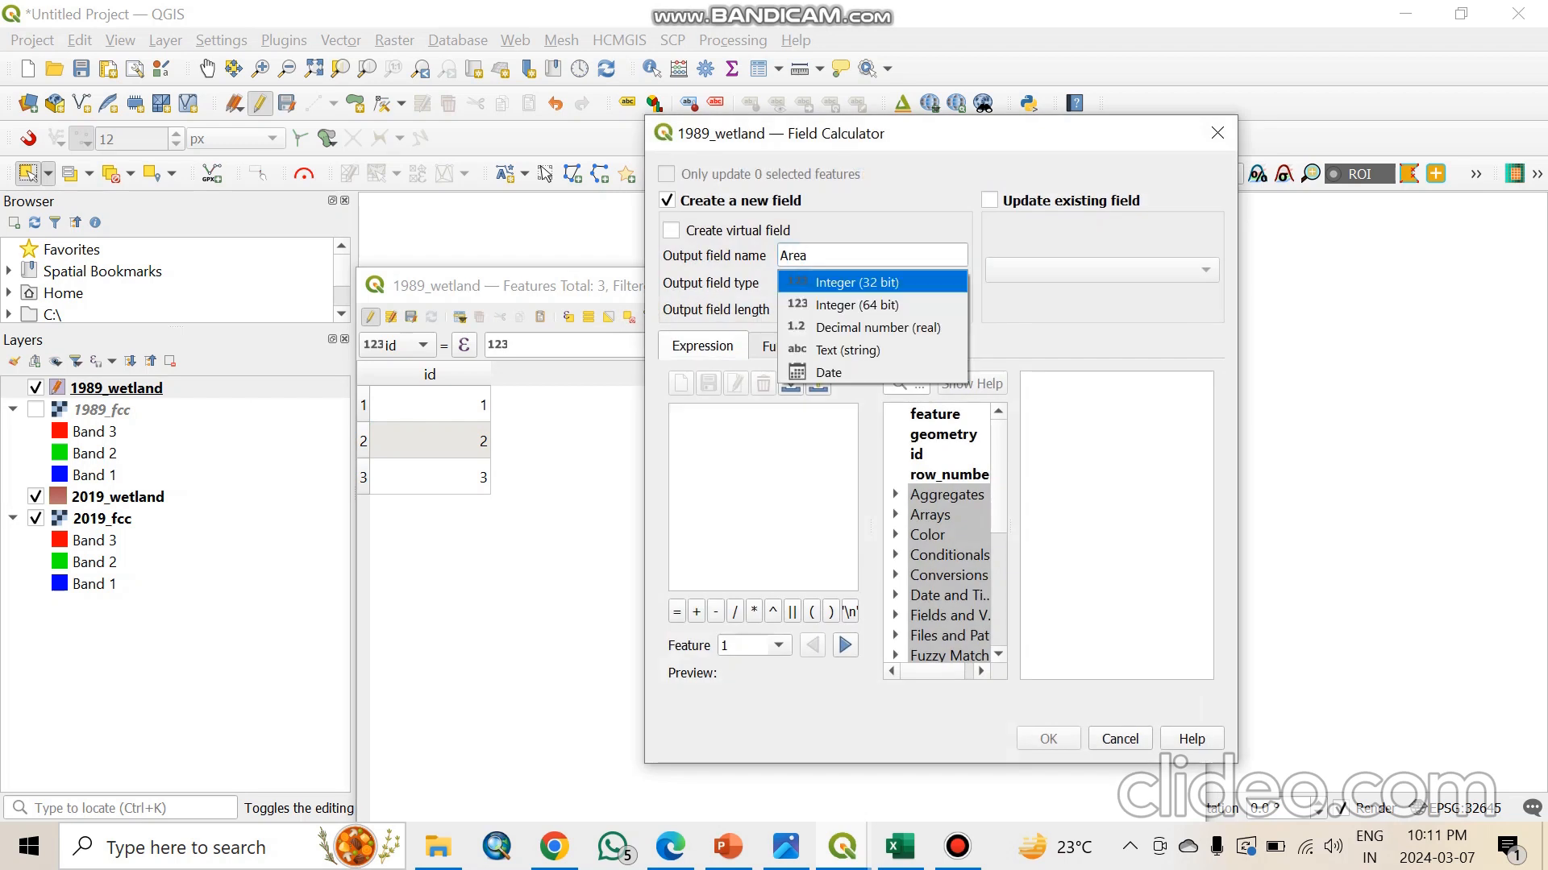
left_click(902, 326)
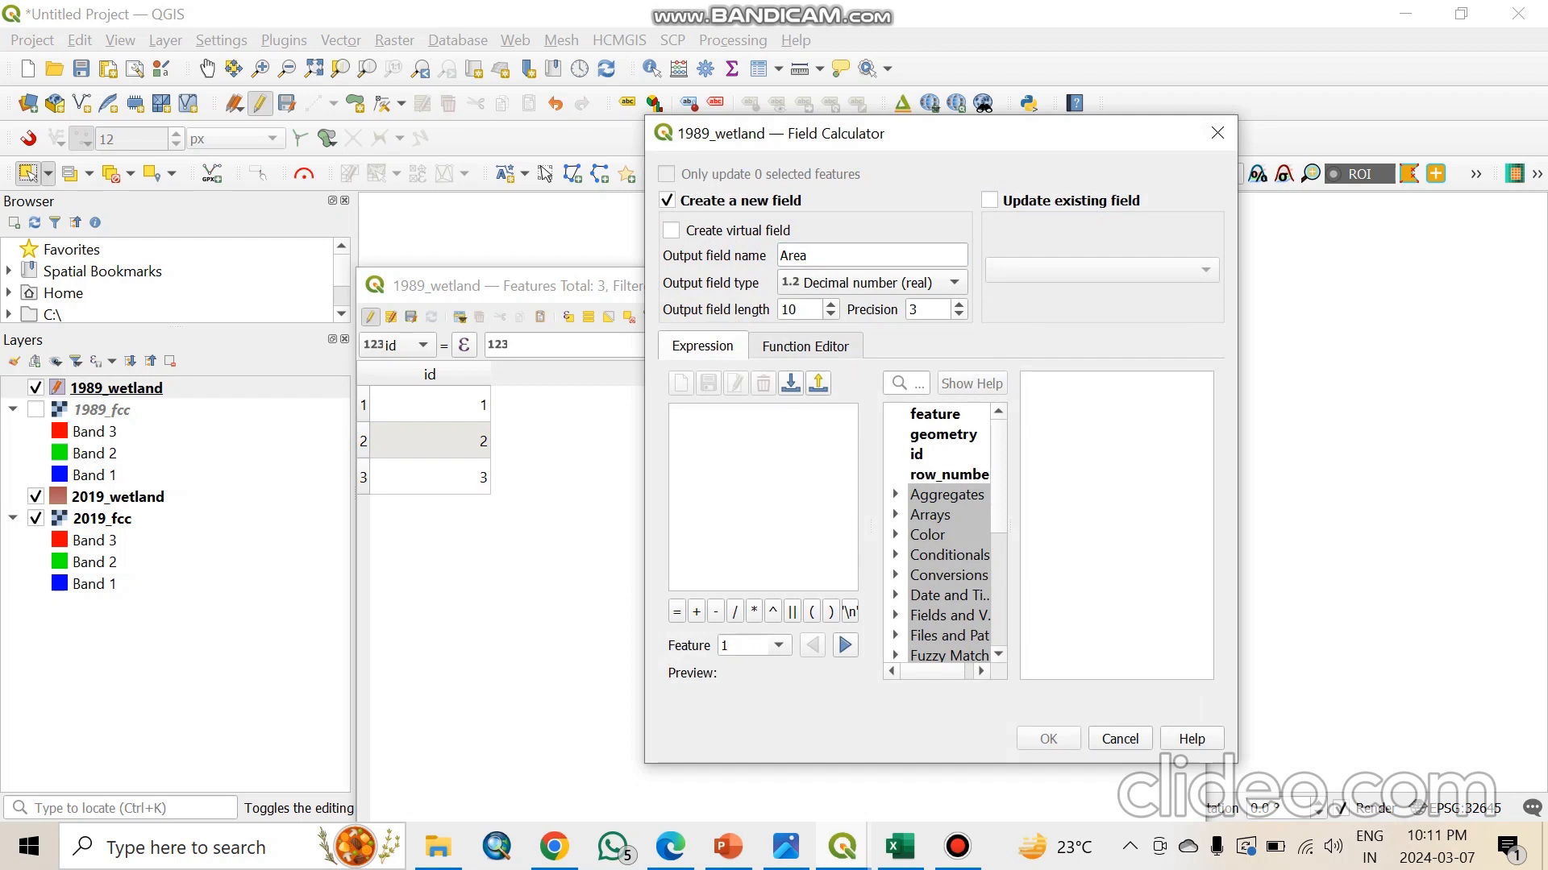
scroll(939, 532, "down", 1)
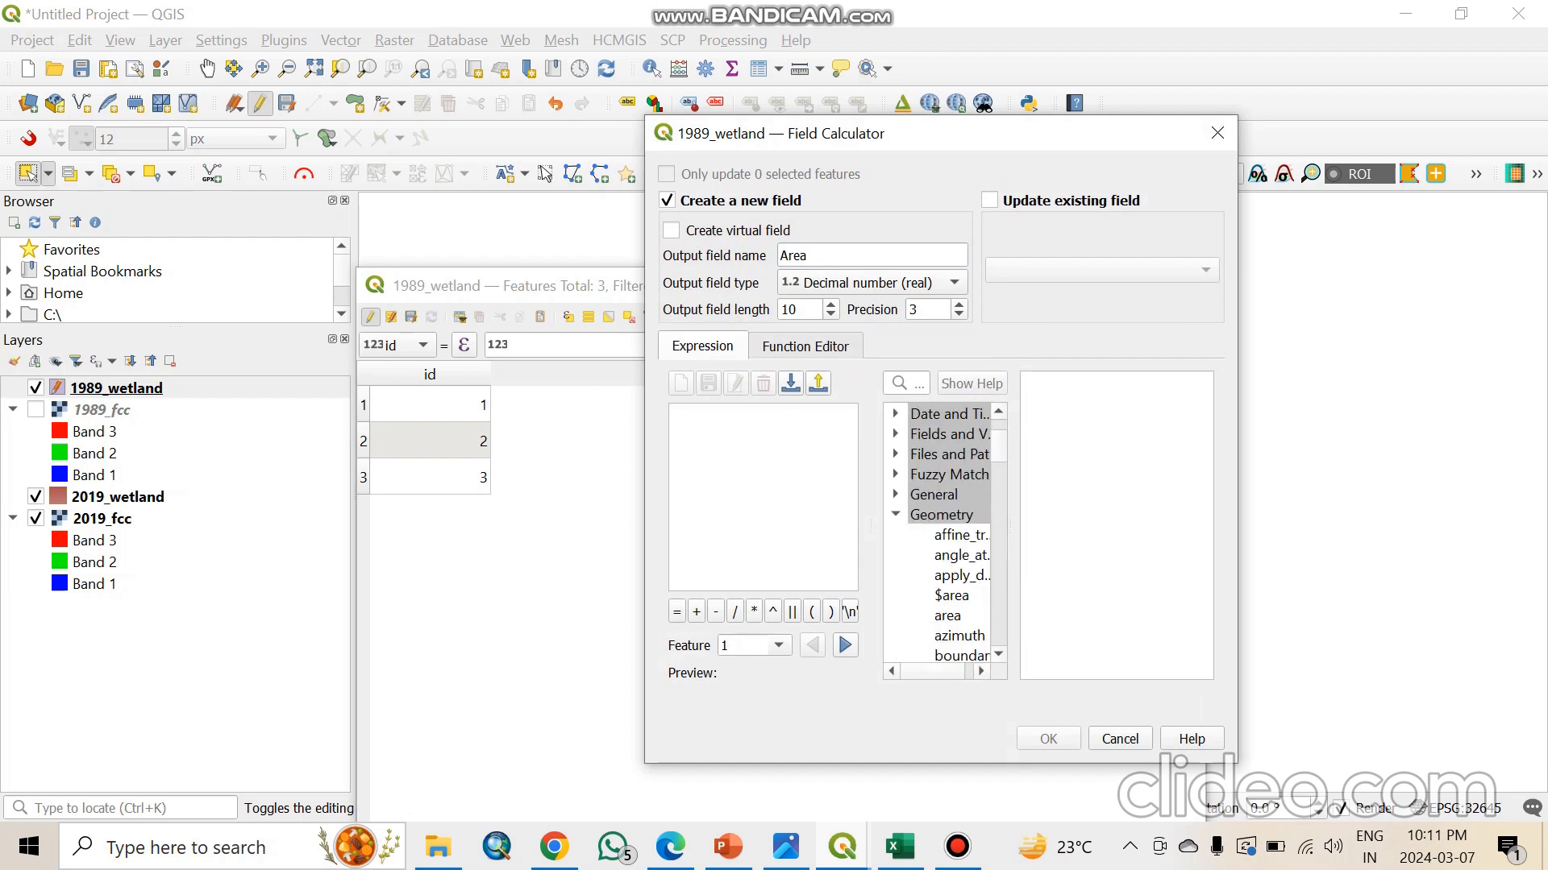
double_click(951, 596)
left_click(1047, 739)
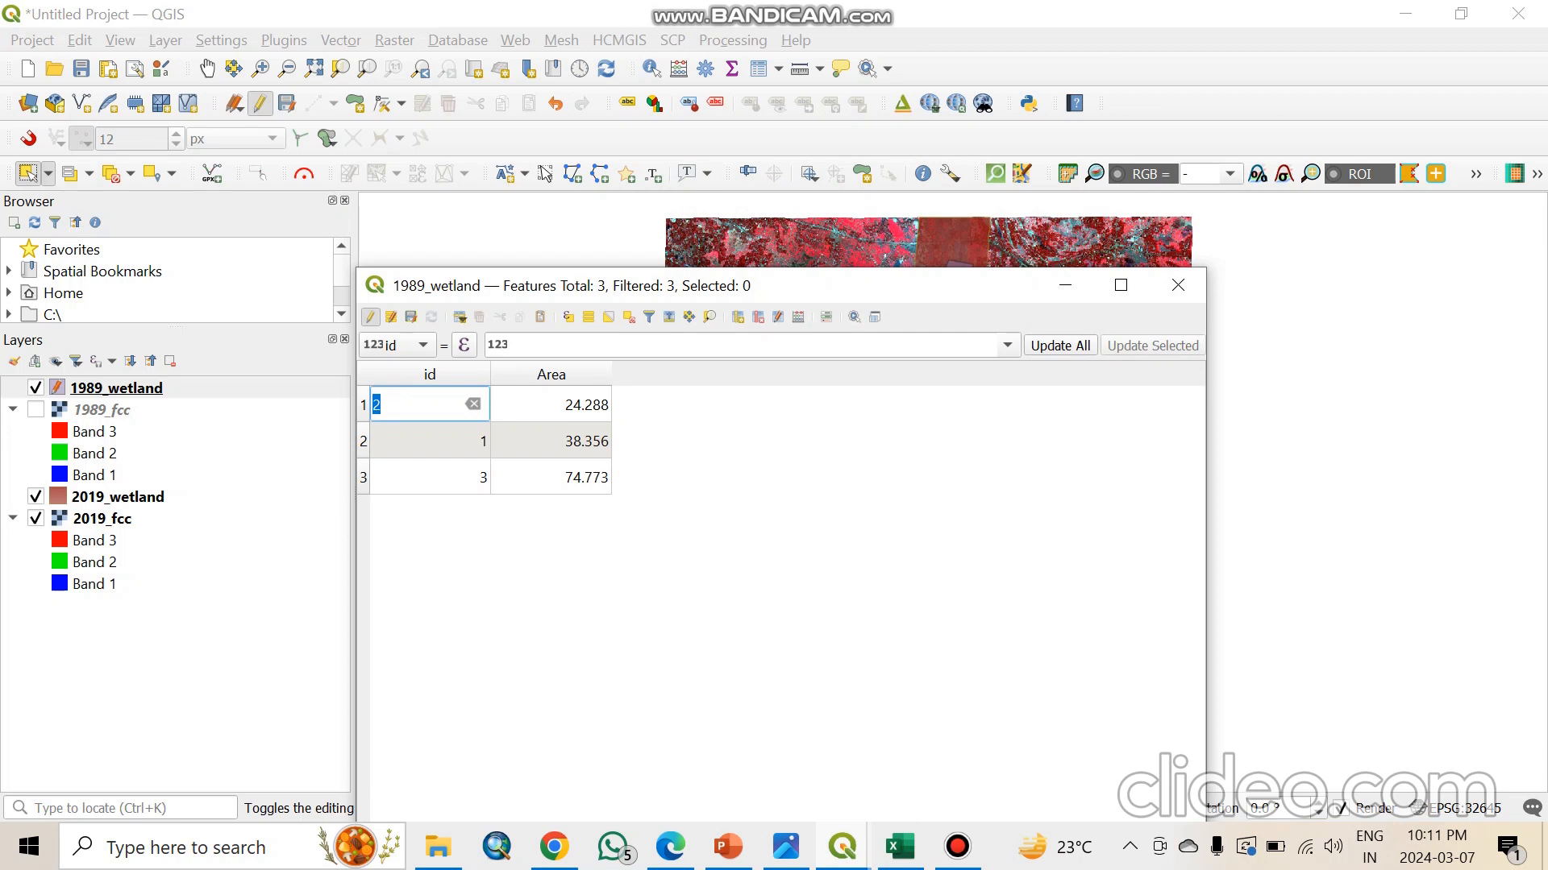
Step: Save the 1989_wetland edits, end the editing session and close its attribute table
left_click_drag(781, 282, 735, 275)
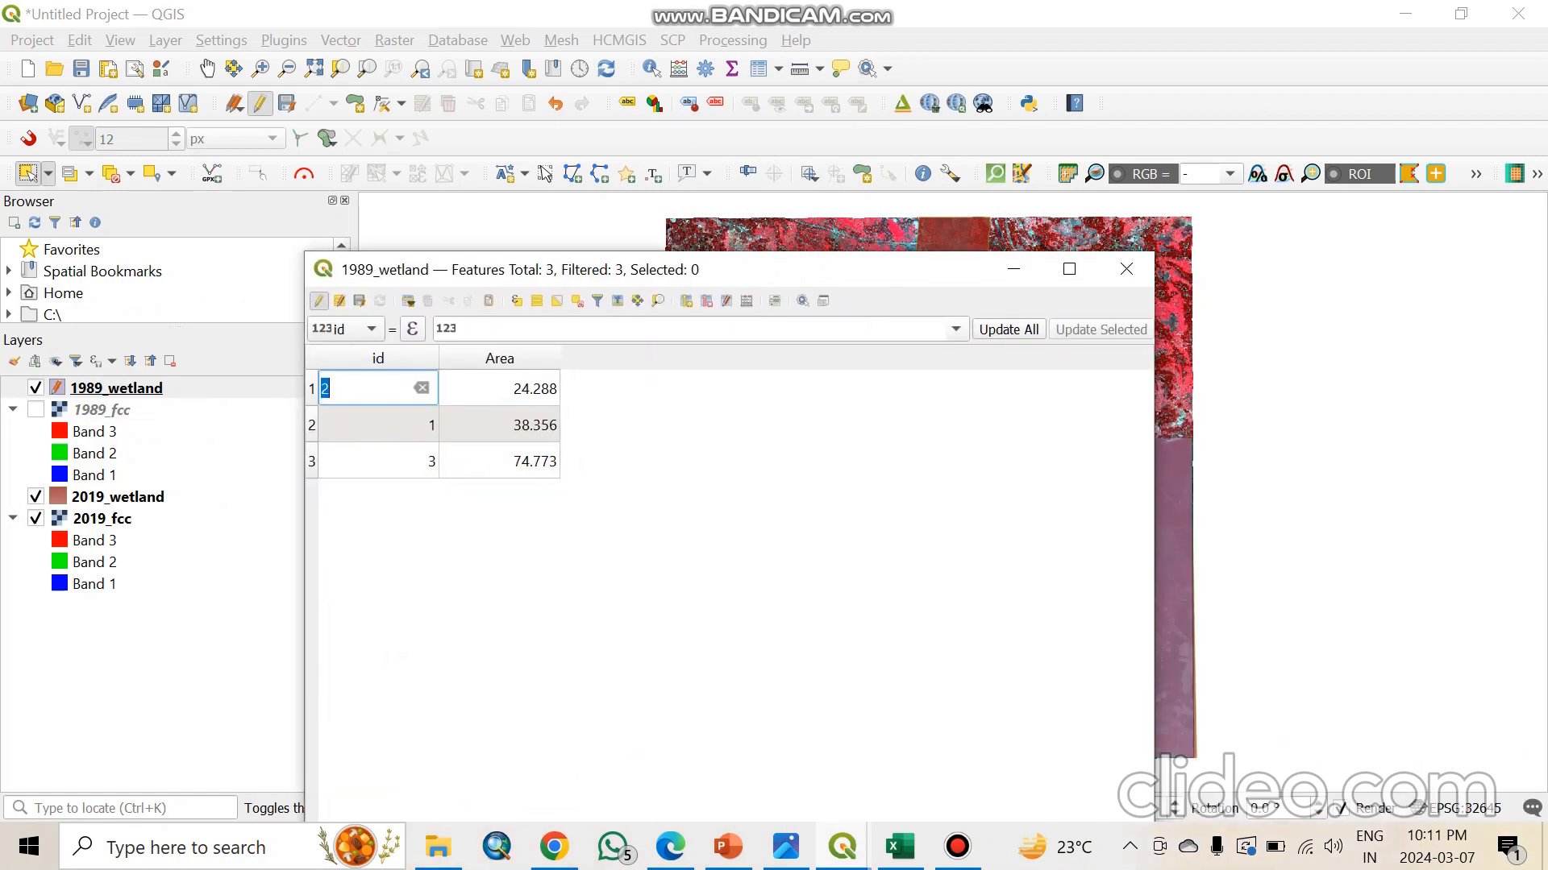
left_click(319, 301)
left_click(778, 443)
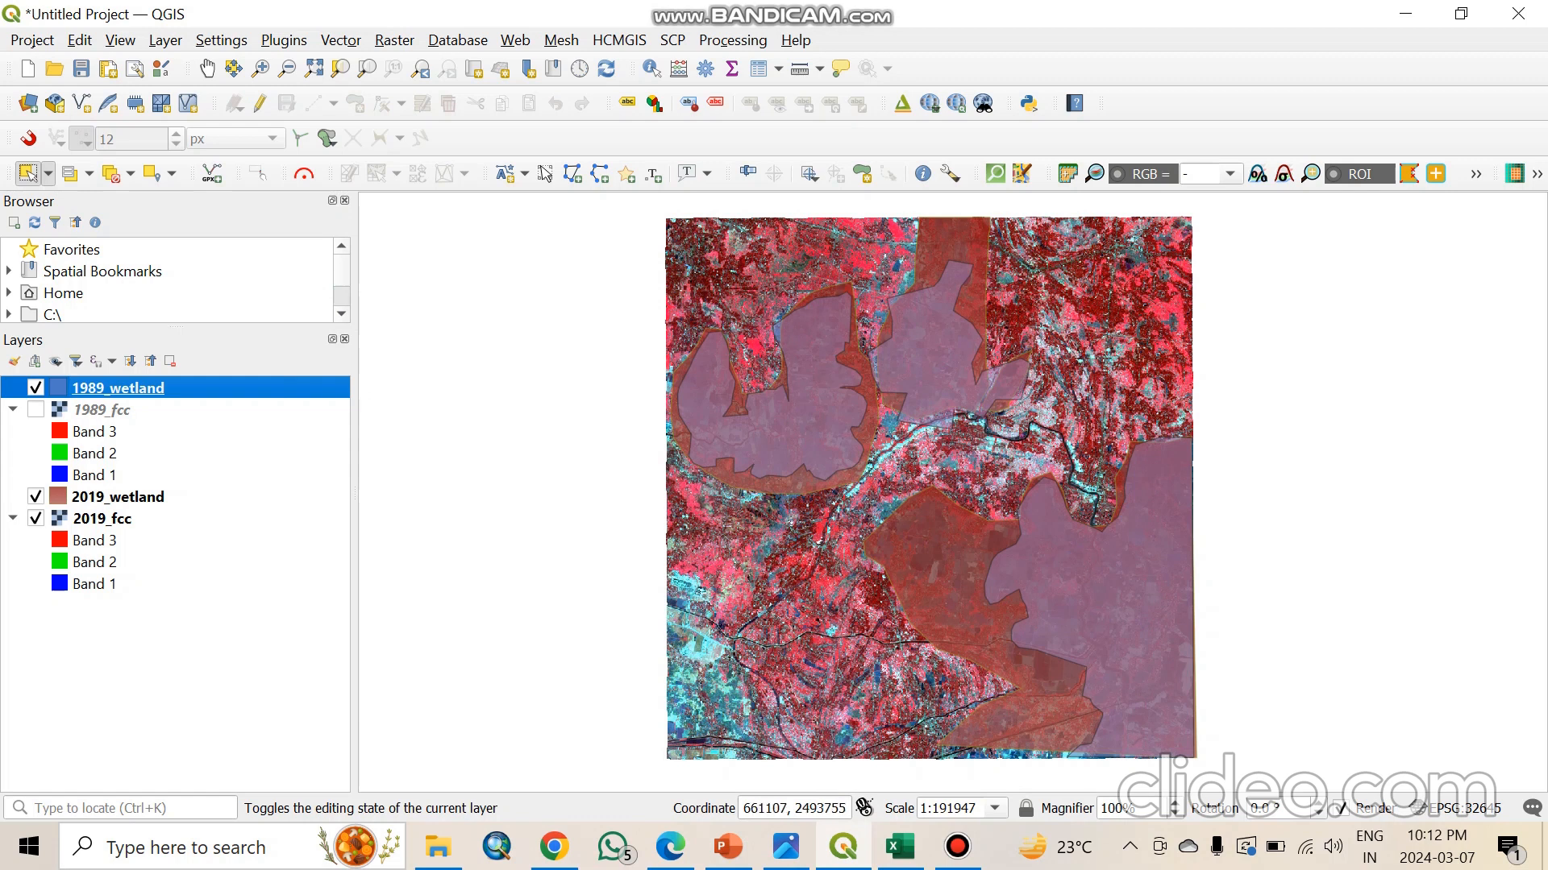
Step: Examine how the 1989 and 2019 wetland polygons overlap on the map
scroll(827, 659, "up", 1)
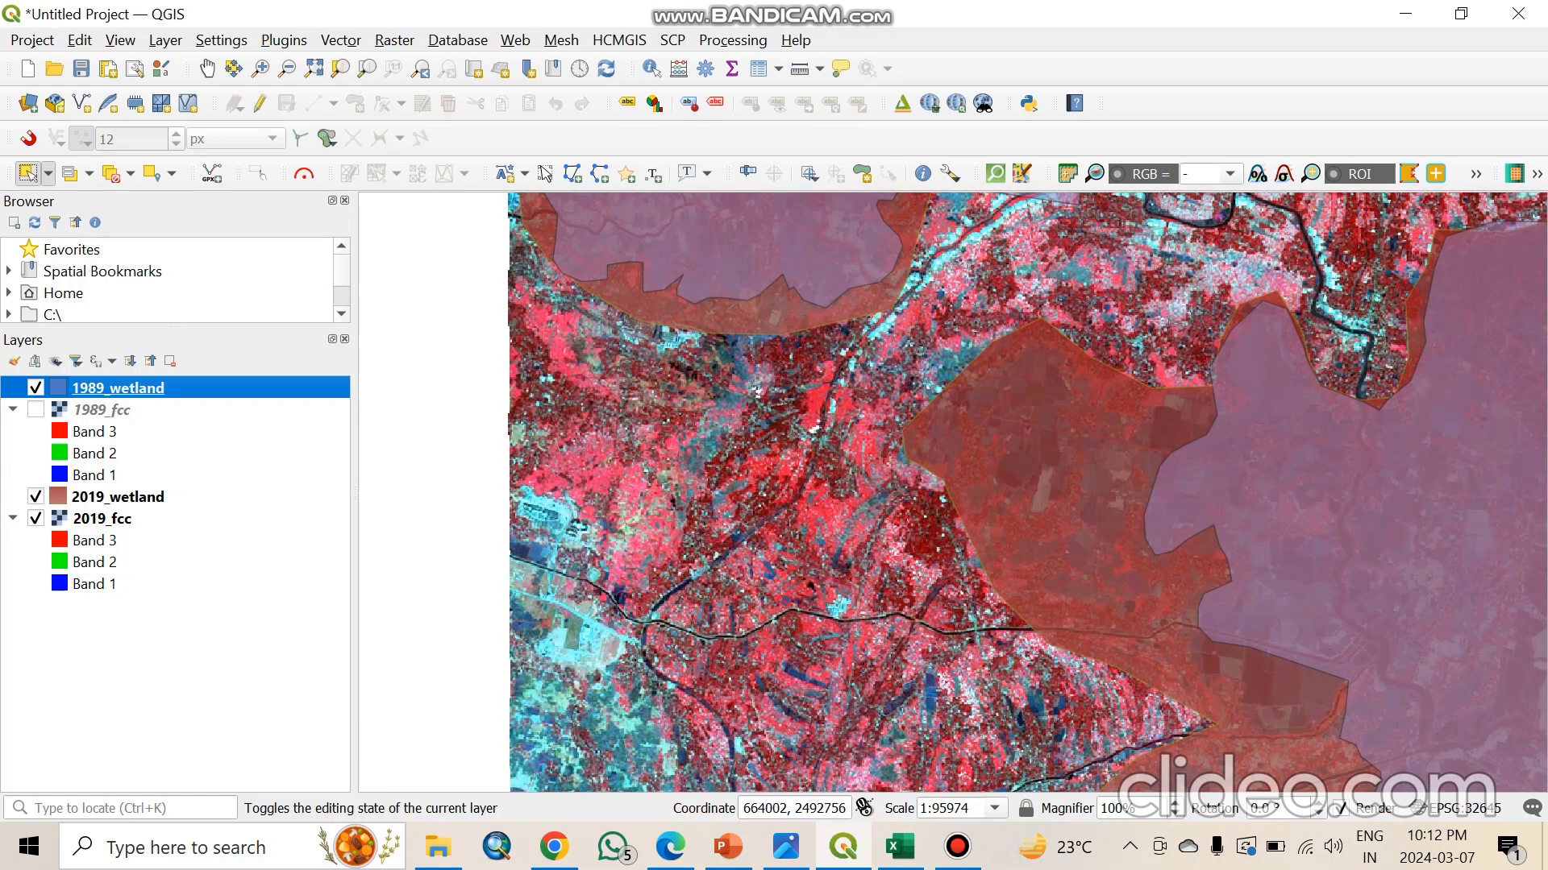
scroll(960, 682, "down", 1)
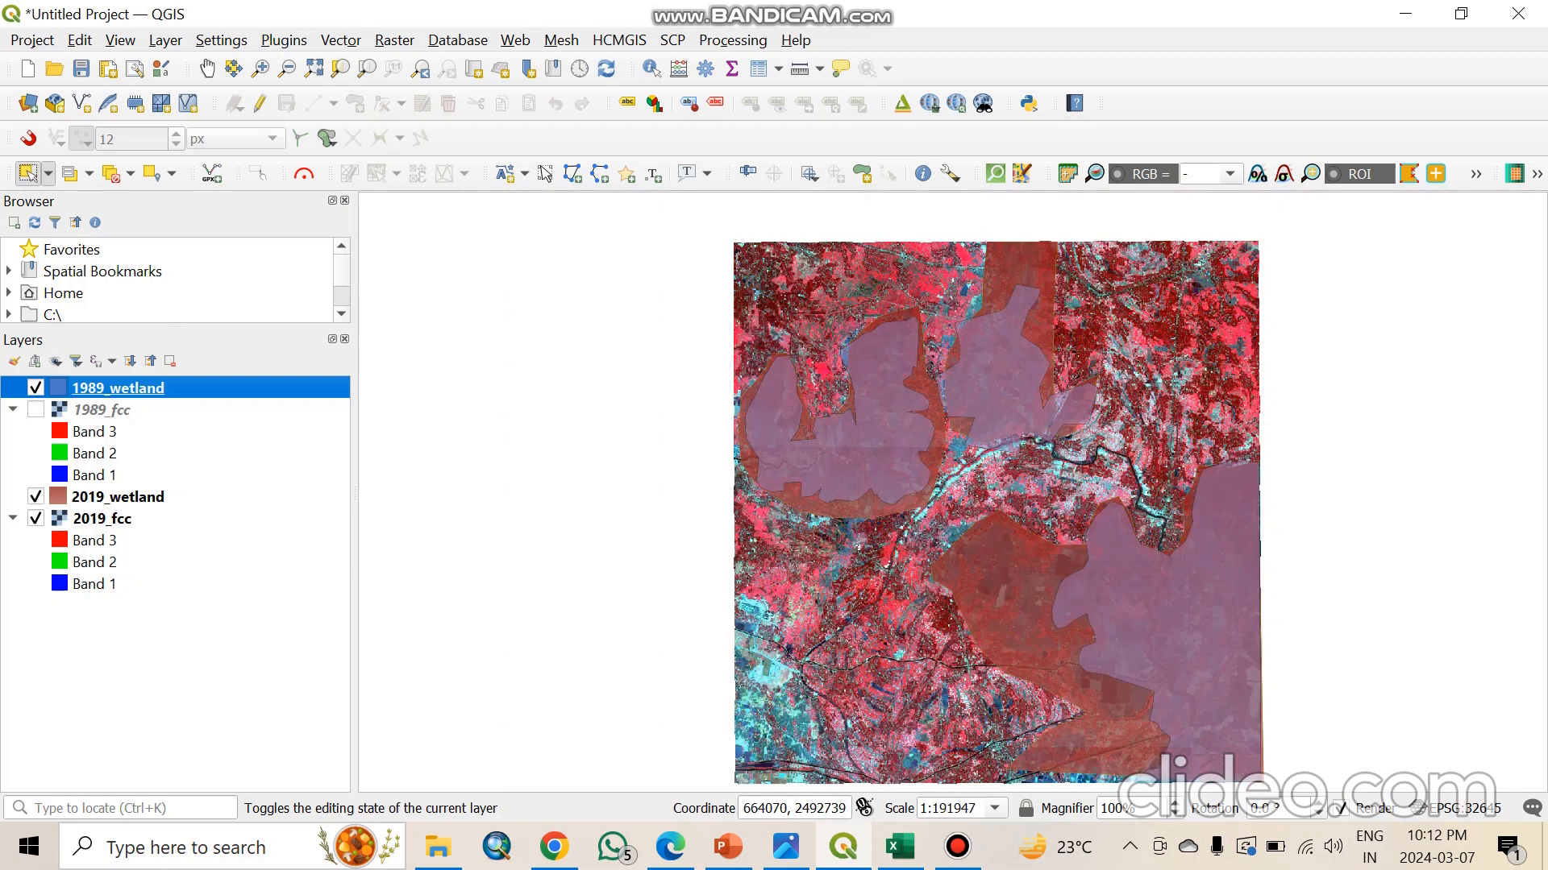
scroll(868, 525, "up", 2)
scroll(868, 525, "down", 2)
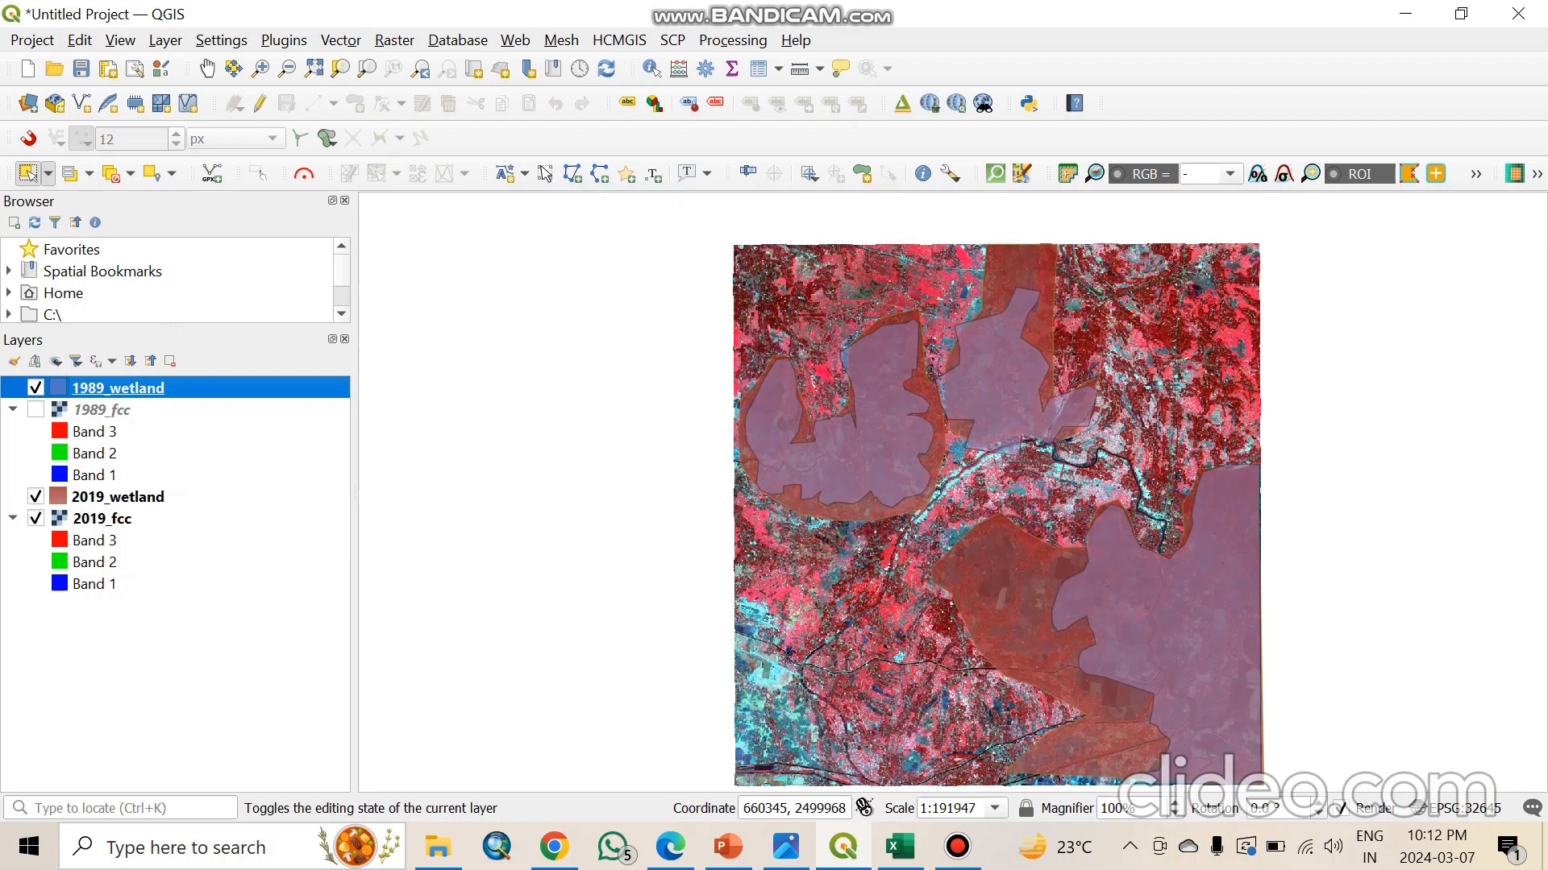
scroll(572, 456, "down", 1)
scroll(823, 519, "up", 1)
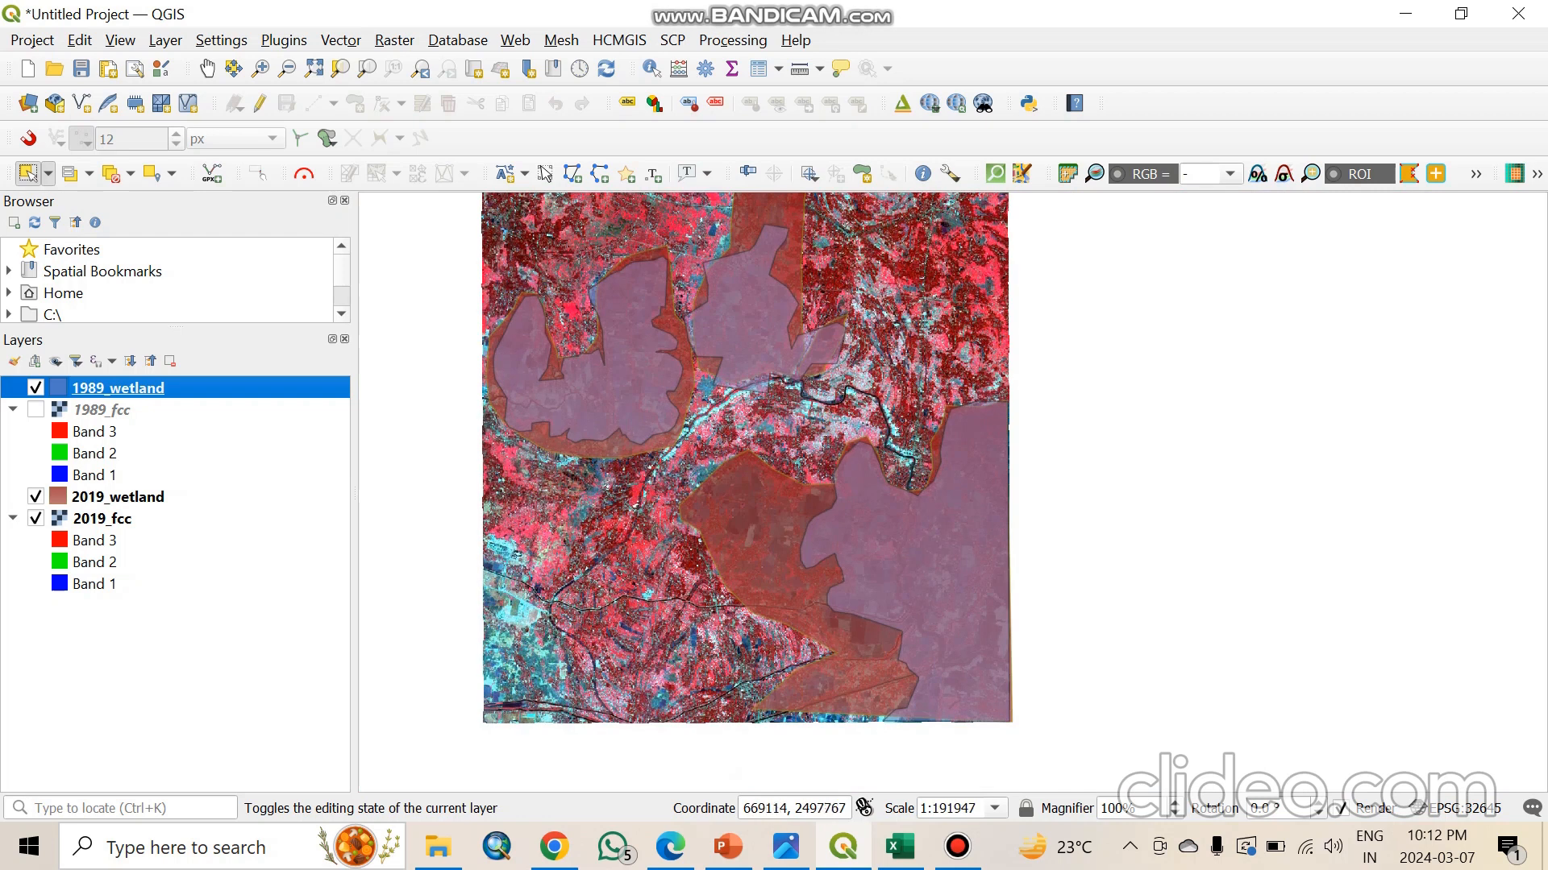